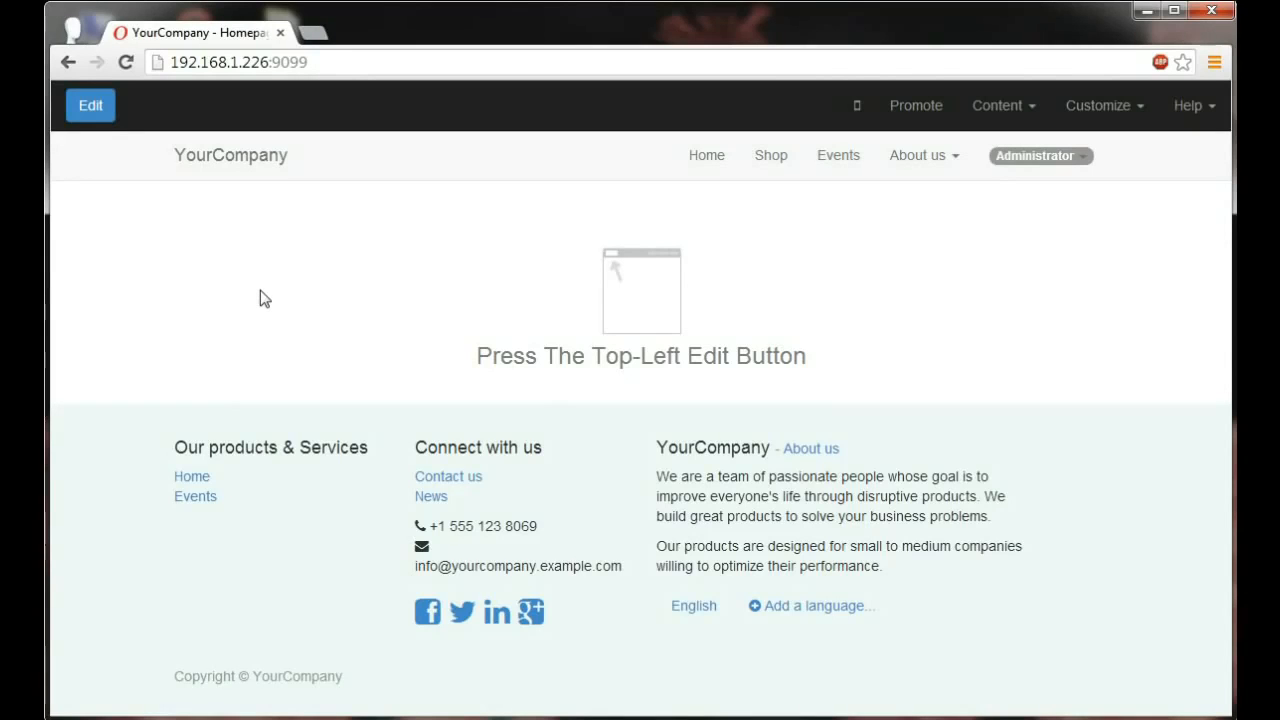
Put the homepage into edit mode and replace the footer's first company description paragraph with "Your Premium Apple Reseller."
click(100, 113)
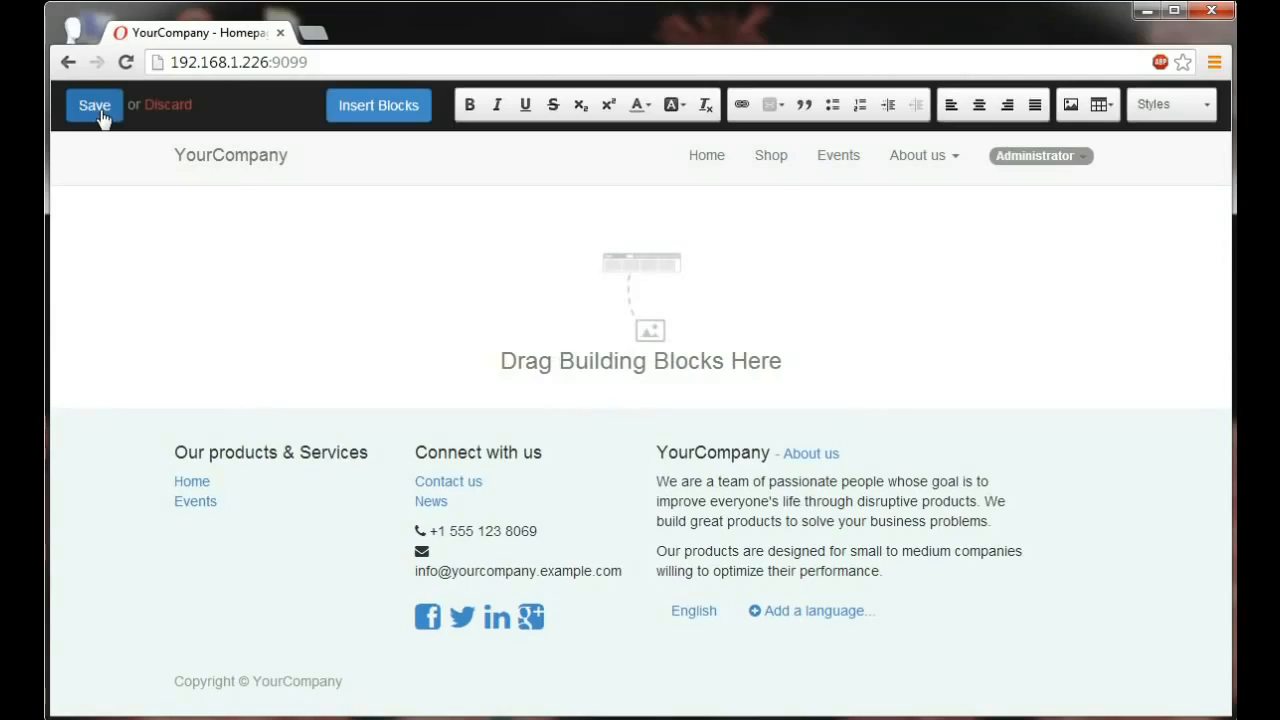
click(729, 492)
double_click(740, 492)
drag(988, 527, 660, 481)
key(BackSpace)
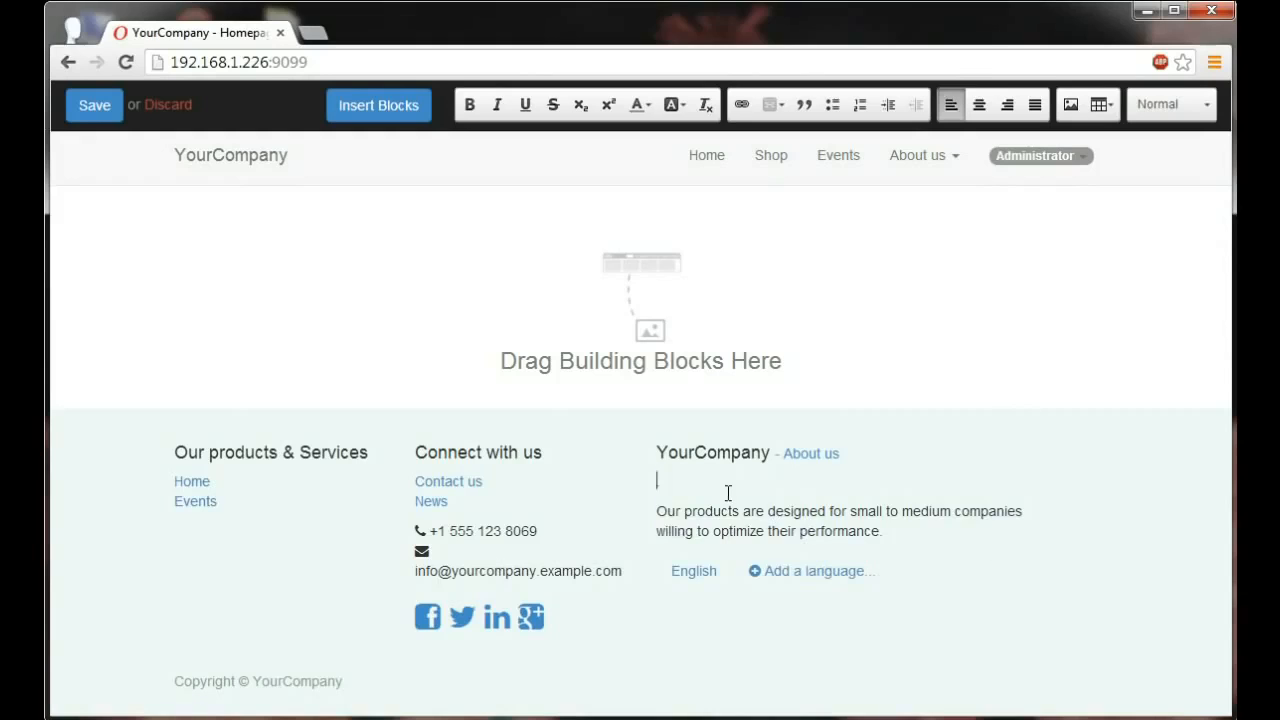
text(Your Premium Apple Reseller)
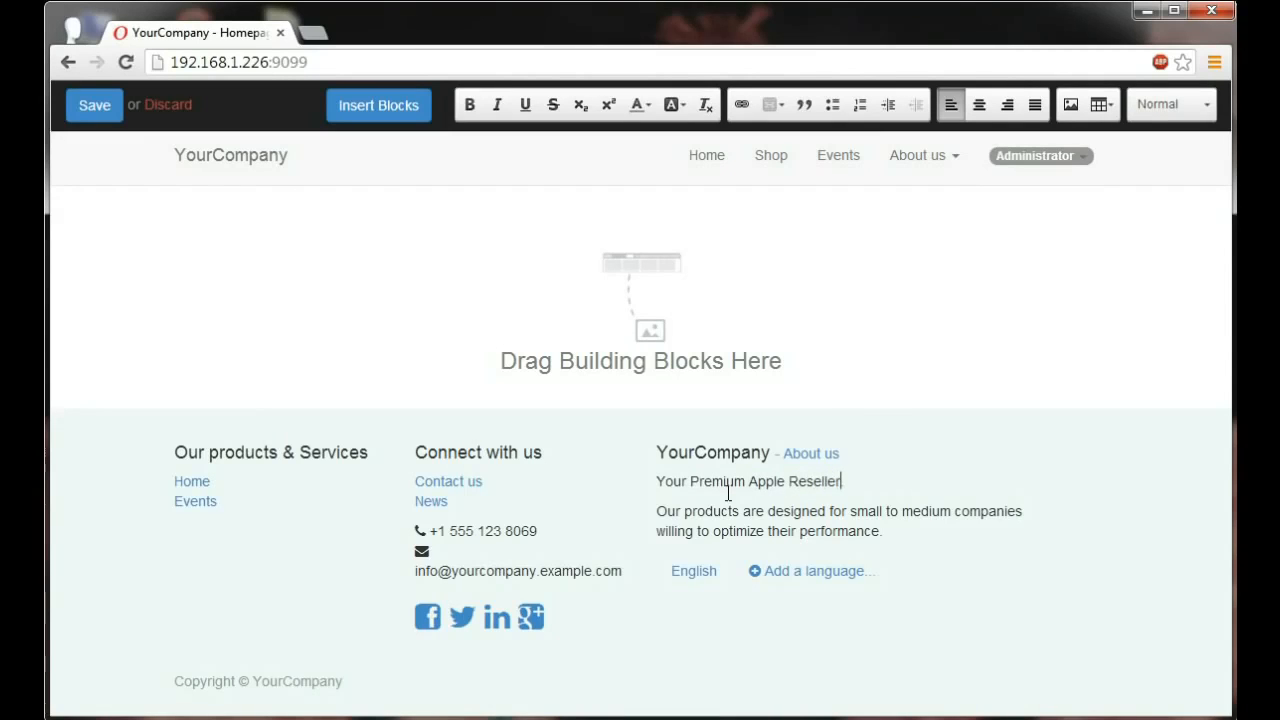
Replace the company name in the footer heading beside the About us link with "iBoost"
double_click(742, 458)
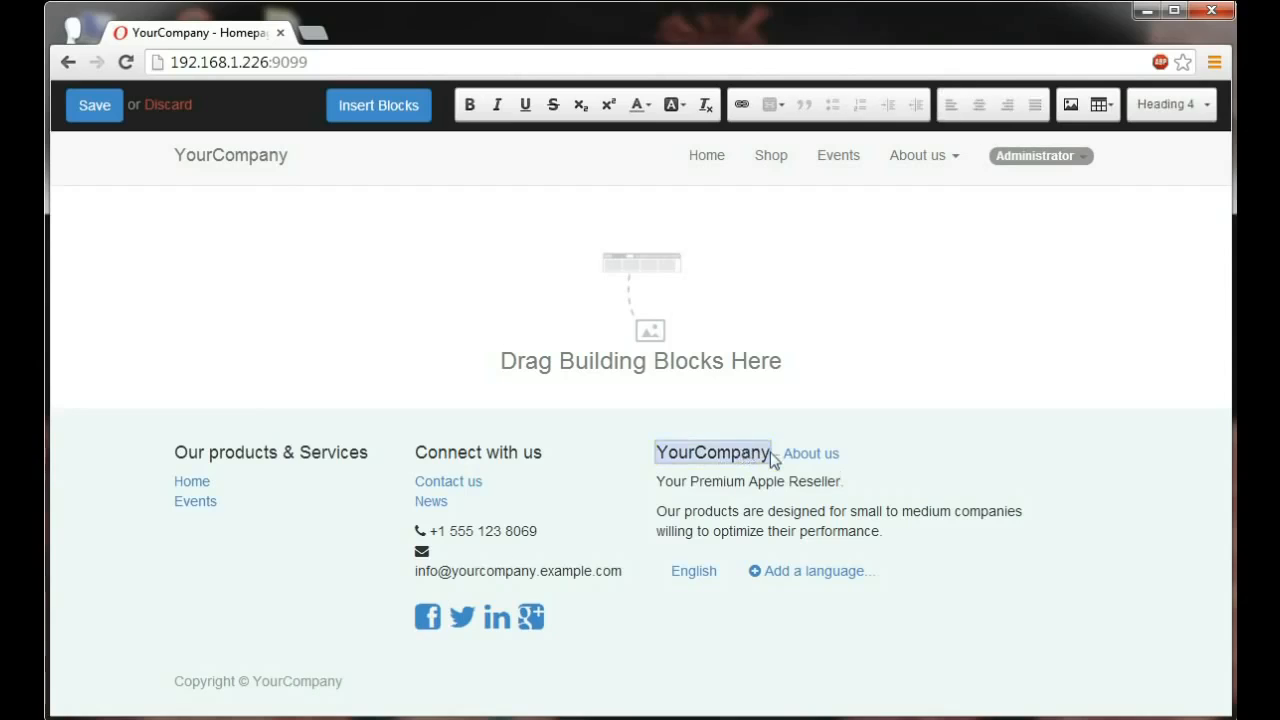
key(BackSpace)
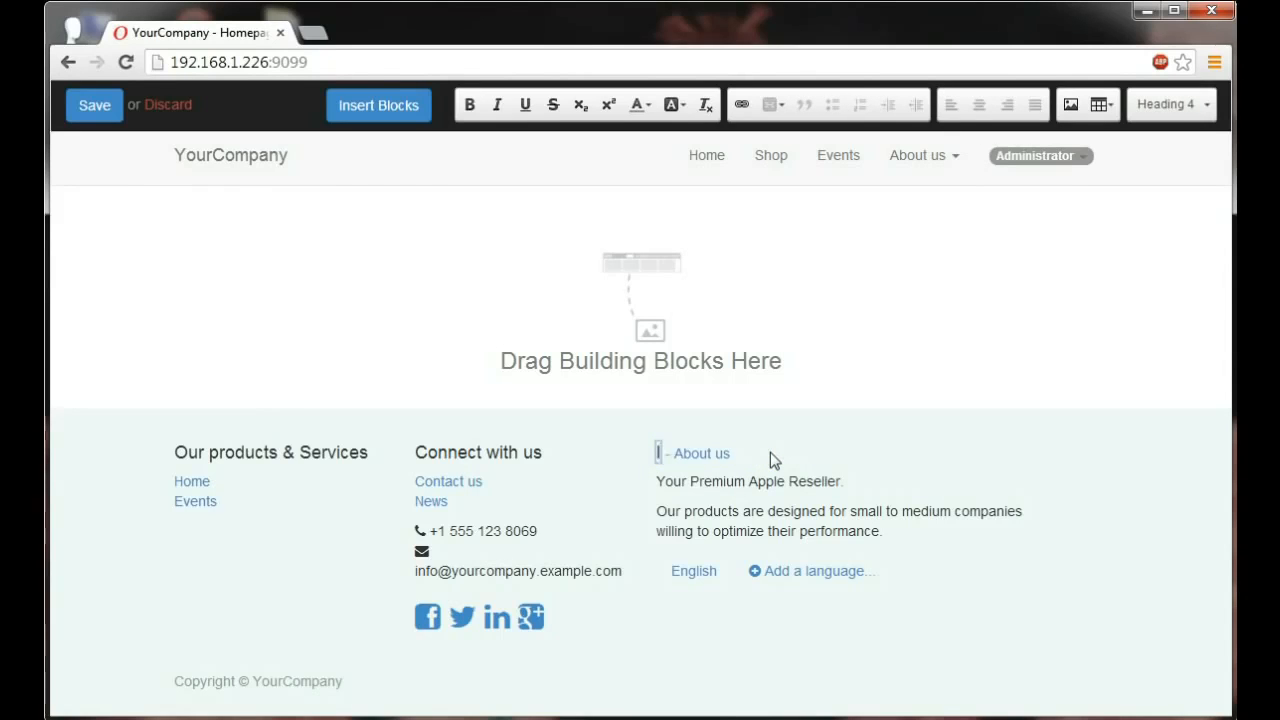
text(iBoost)
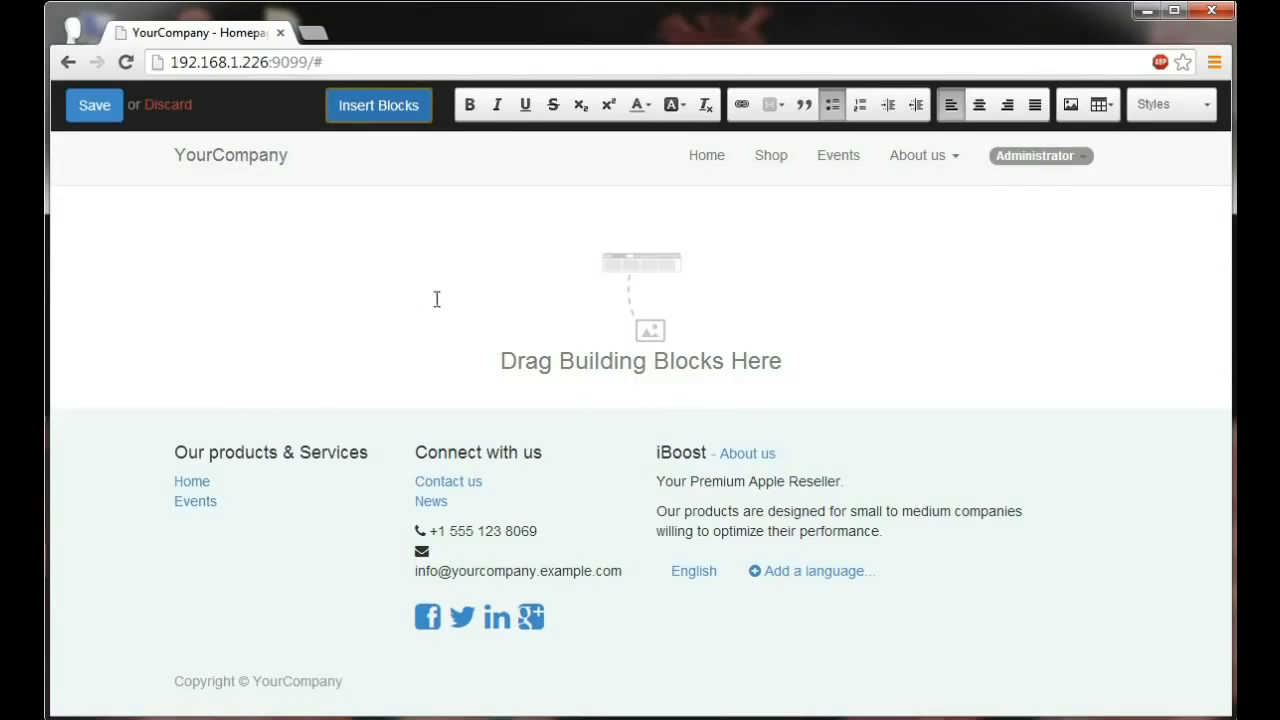
Look through the building block categories and add a Banner block to the empty page body
click(341, 117)
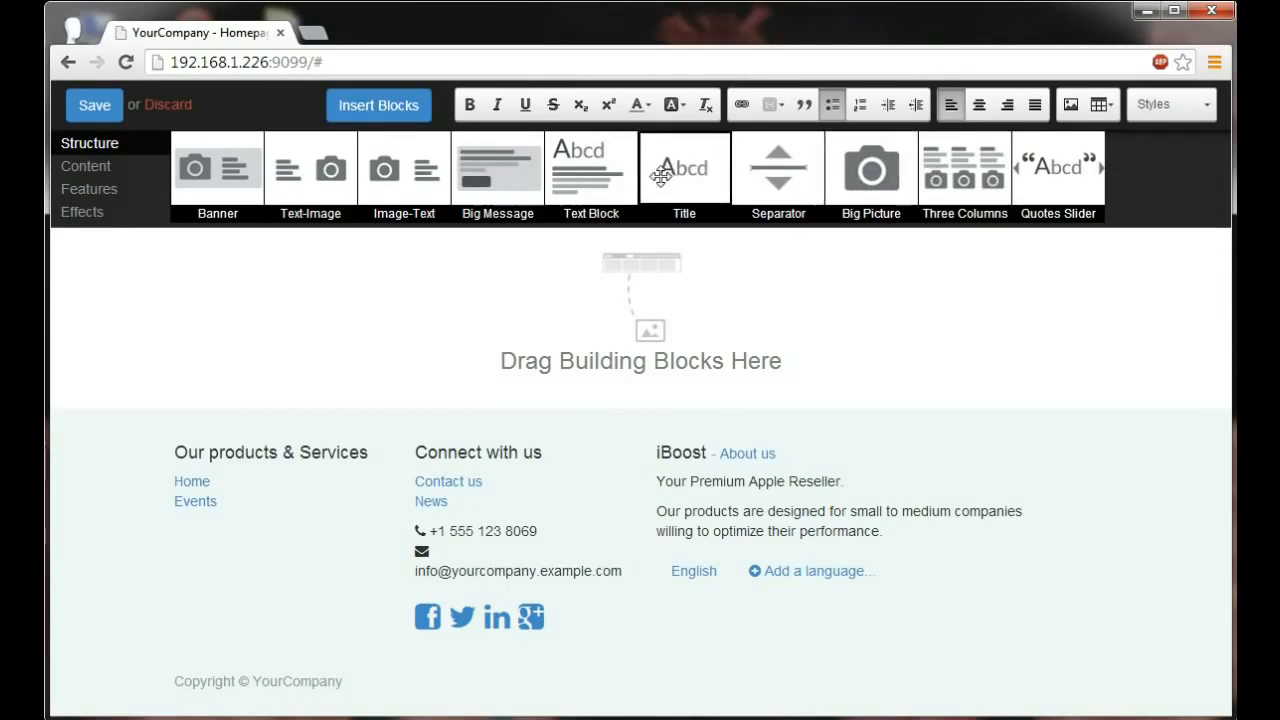
click(96, 175)
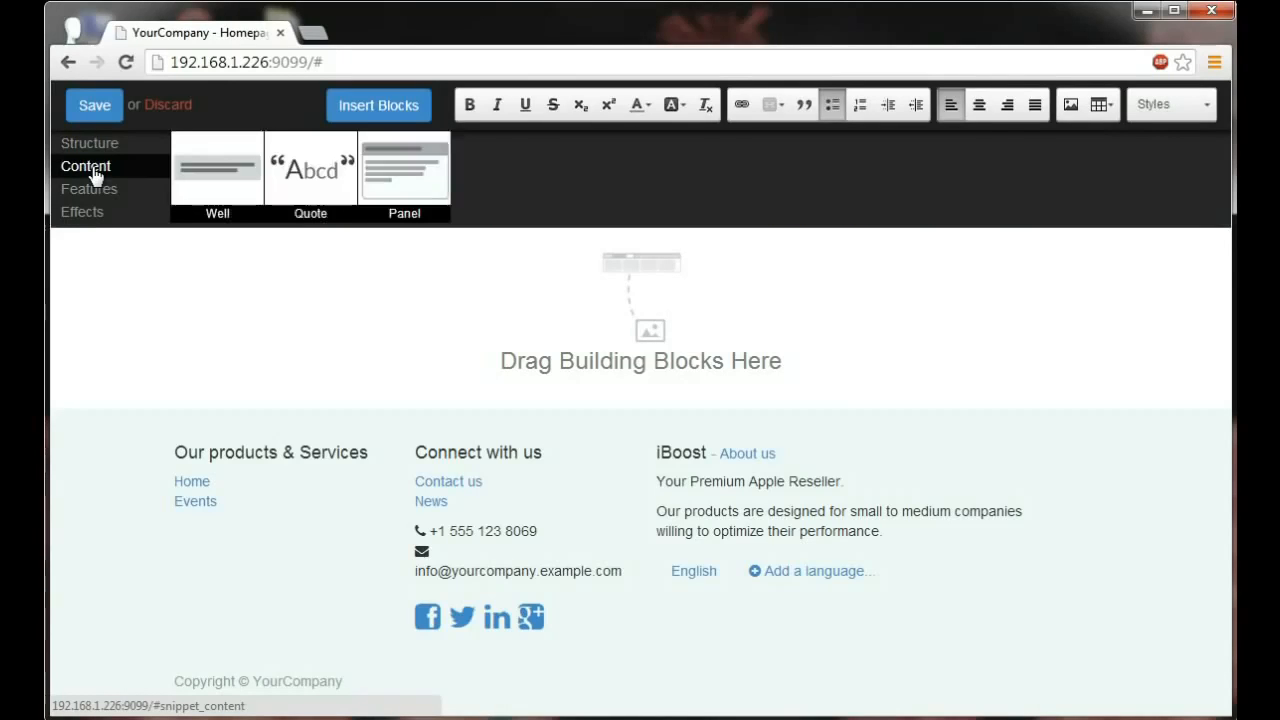
click(100, 191)
click(88, 218)
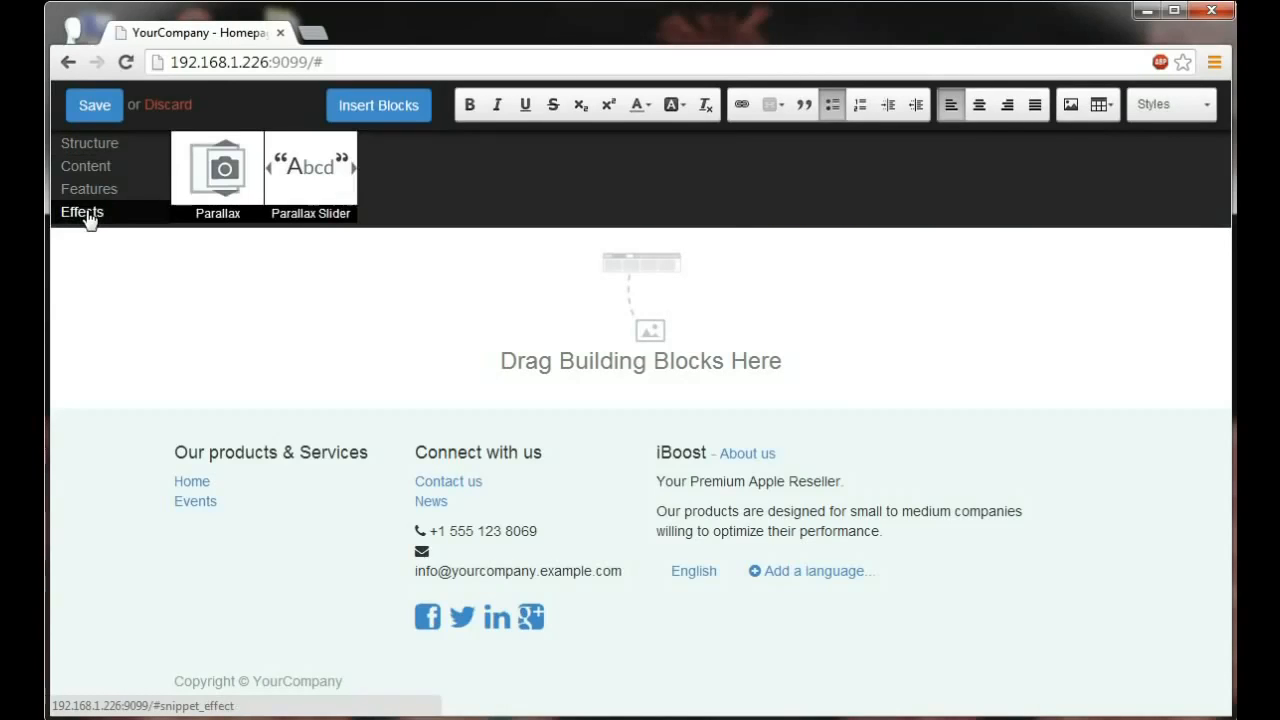
click(96, 150)
drag(200, 175, 234, 315)
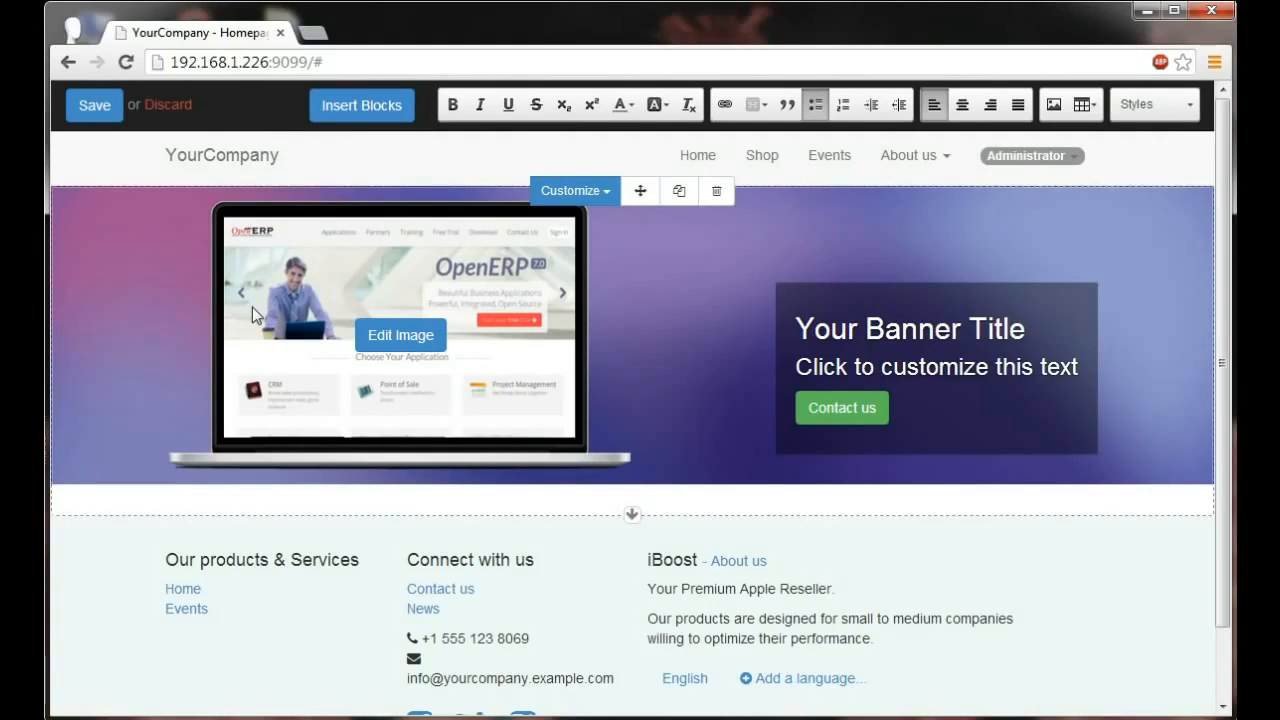
Replace the banner's laptop picture with the existing image of two tablets
click(254, 287)
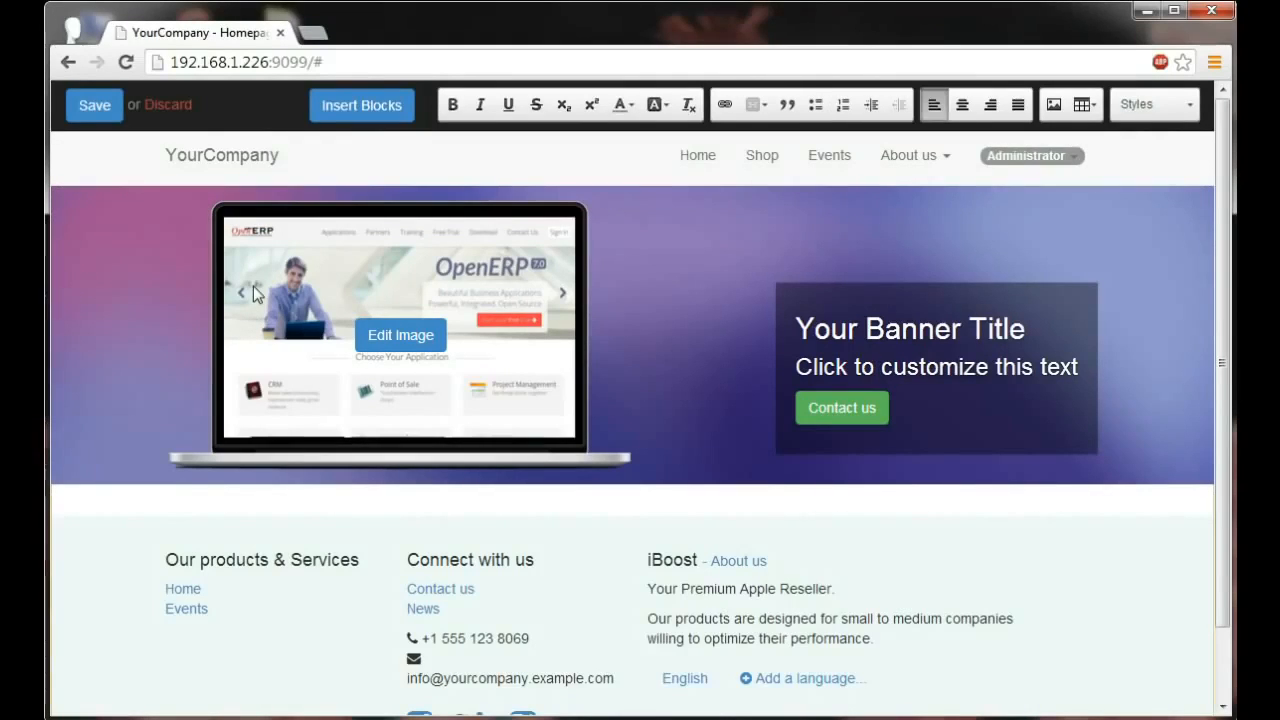
click(393, 335)
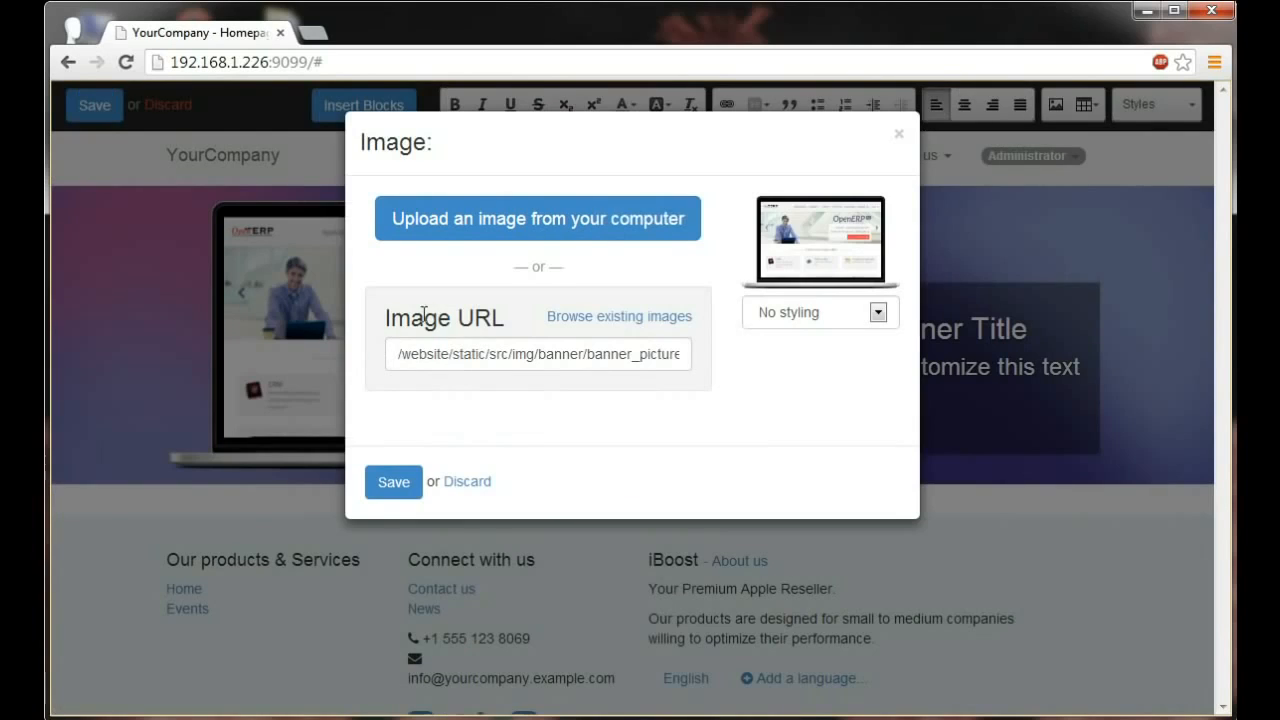
click(563, 318)
click(729, 394)
click(375, 483)
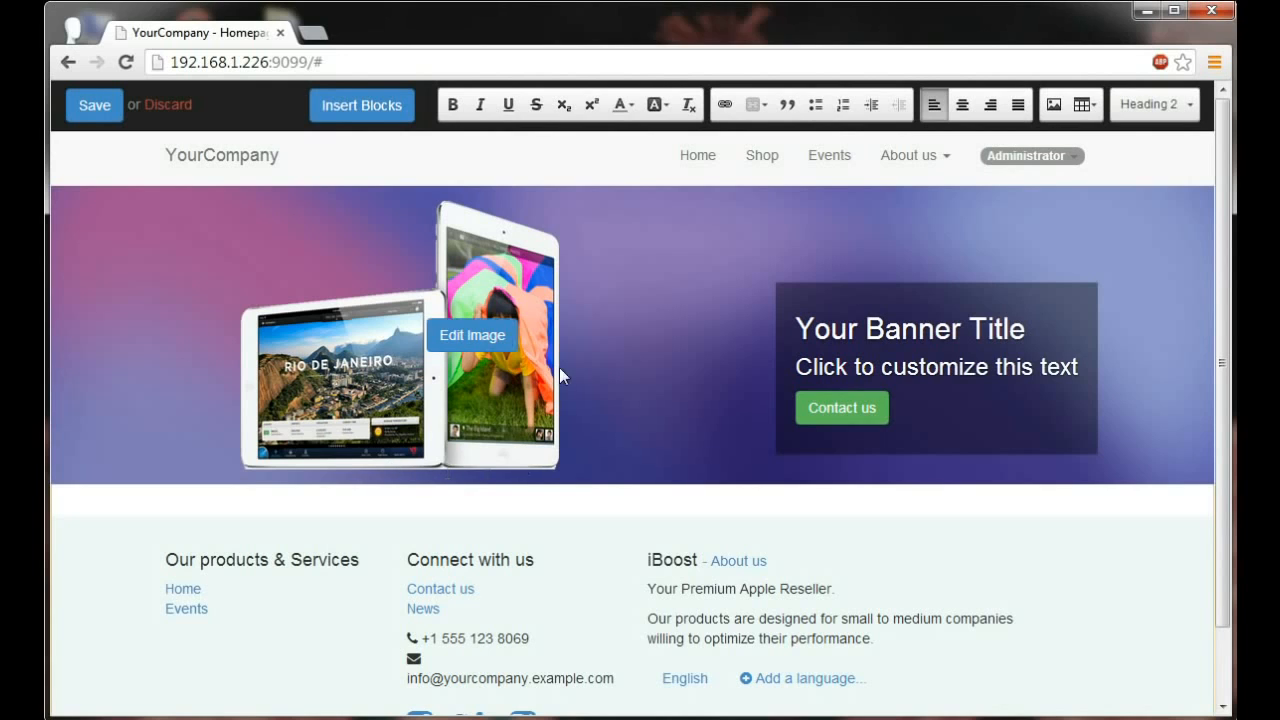
Change the banner's background to Mango from the Various backgrounds
click(573, 190)
mouse_move(594, 234)
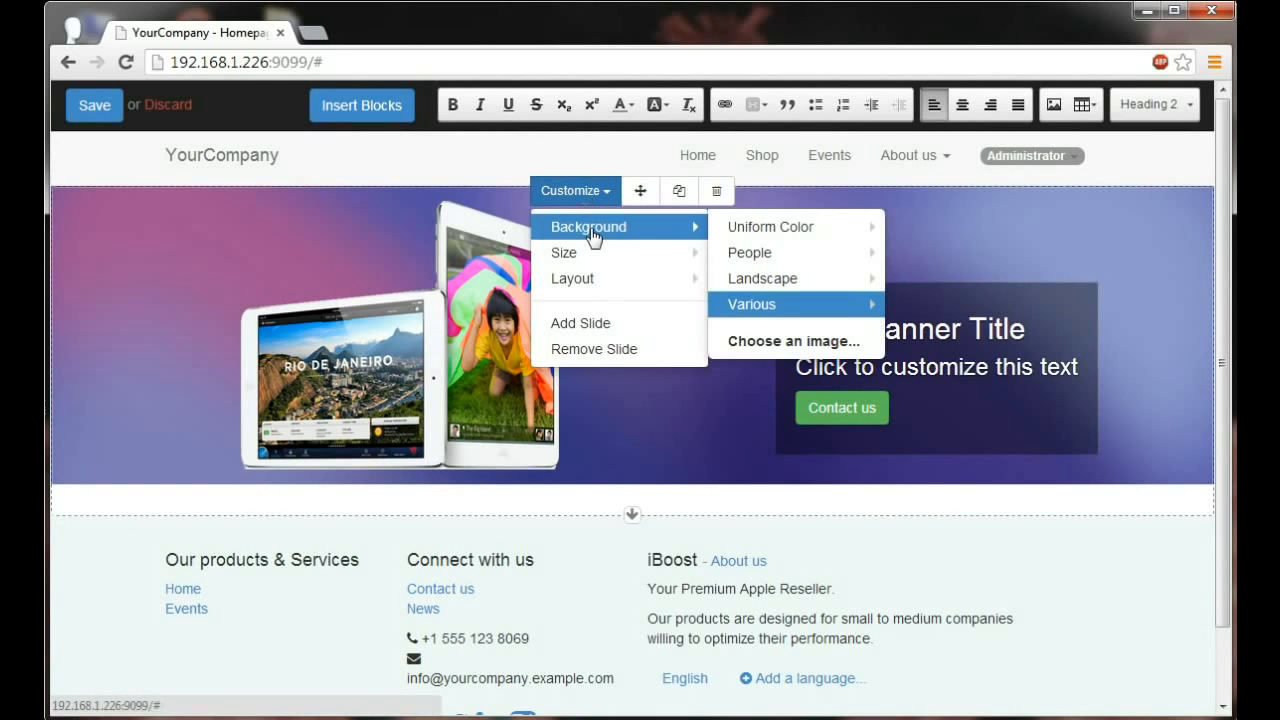
mouse_move(786, 315)
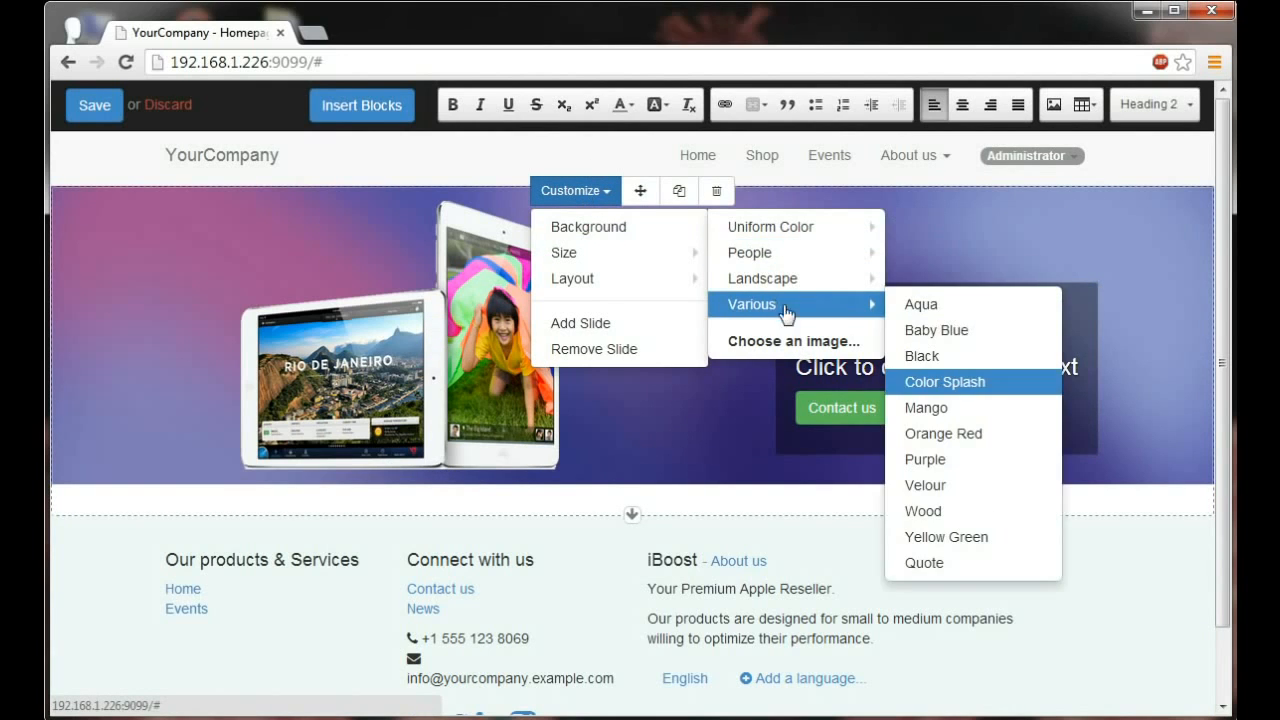
click(945, 410)
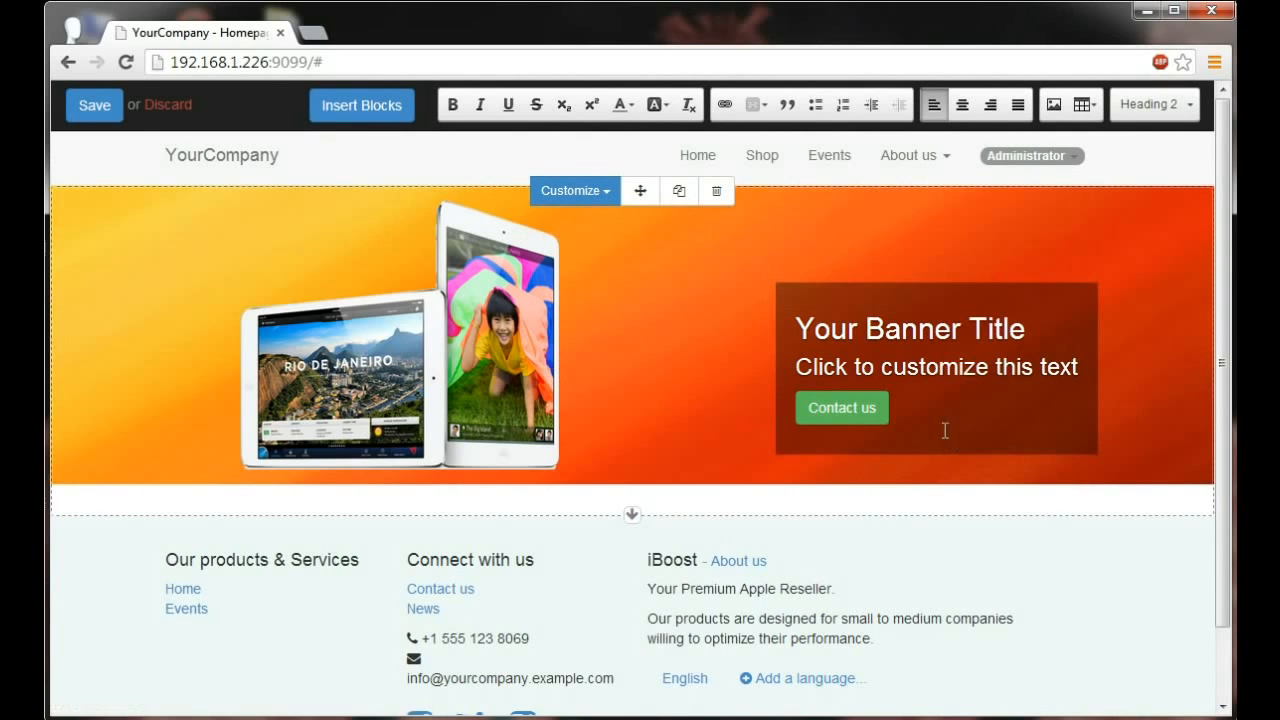
Replace the banner's subtitle text with "Buy an iPad Get 1 Free"
triple_click(910, 382)
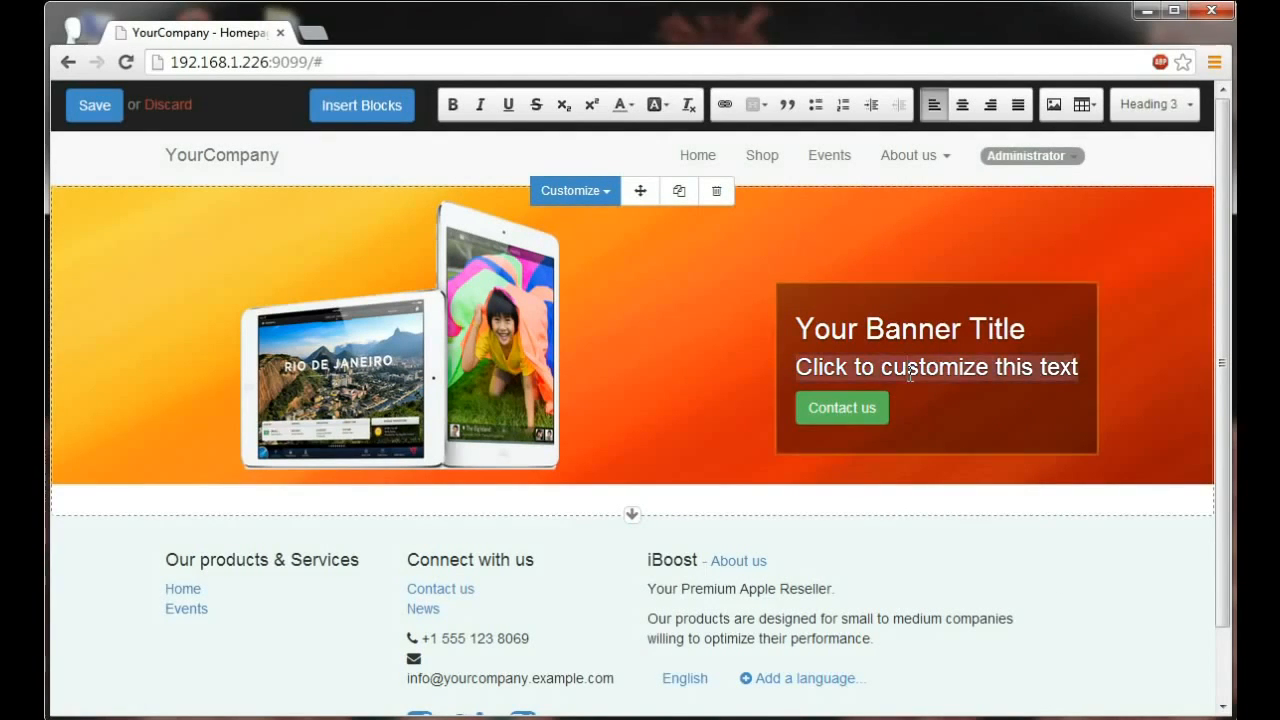
key(BackSpace)
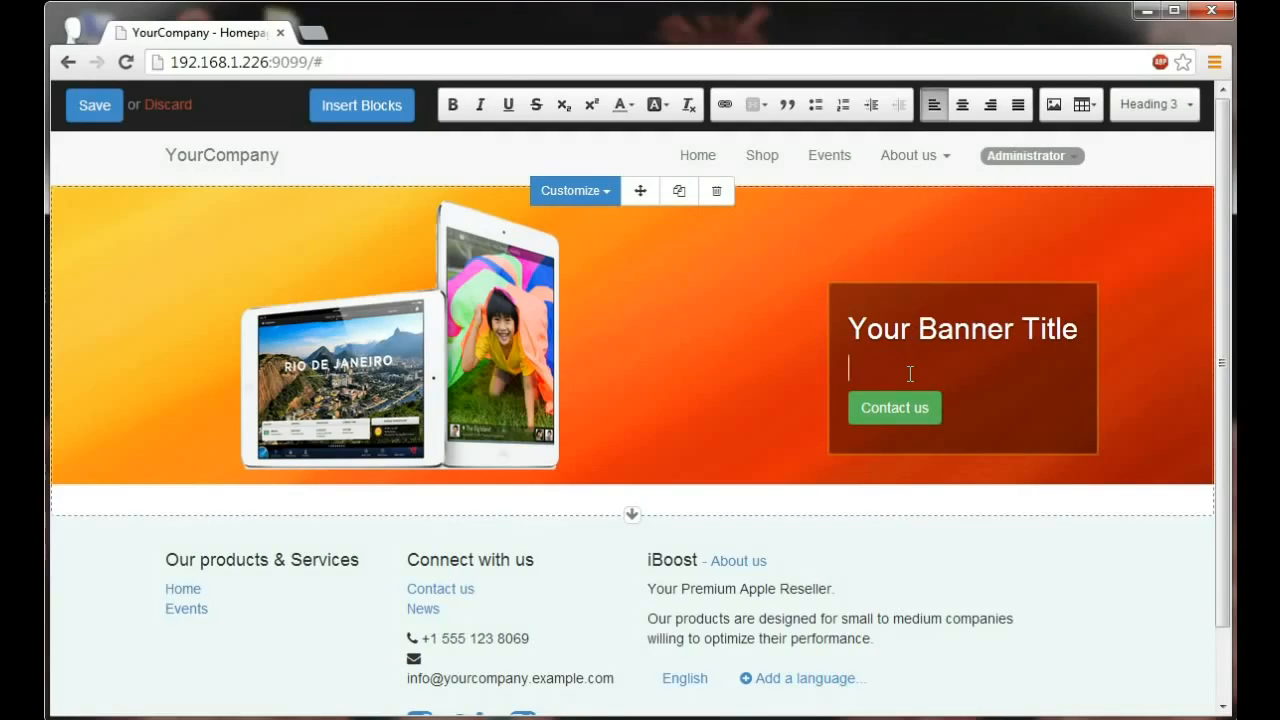
text(Buy an iPad Get 1 Free)
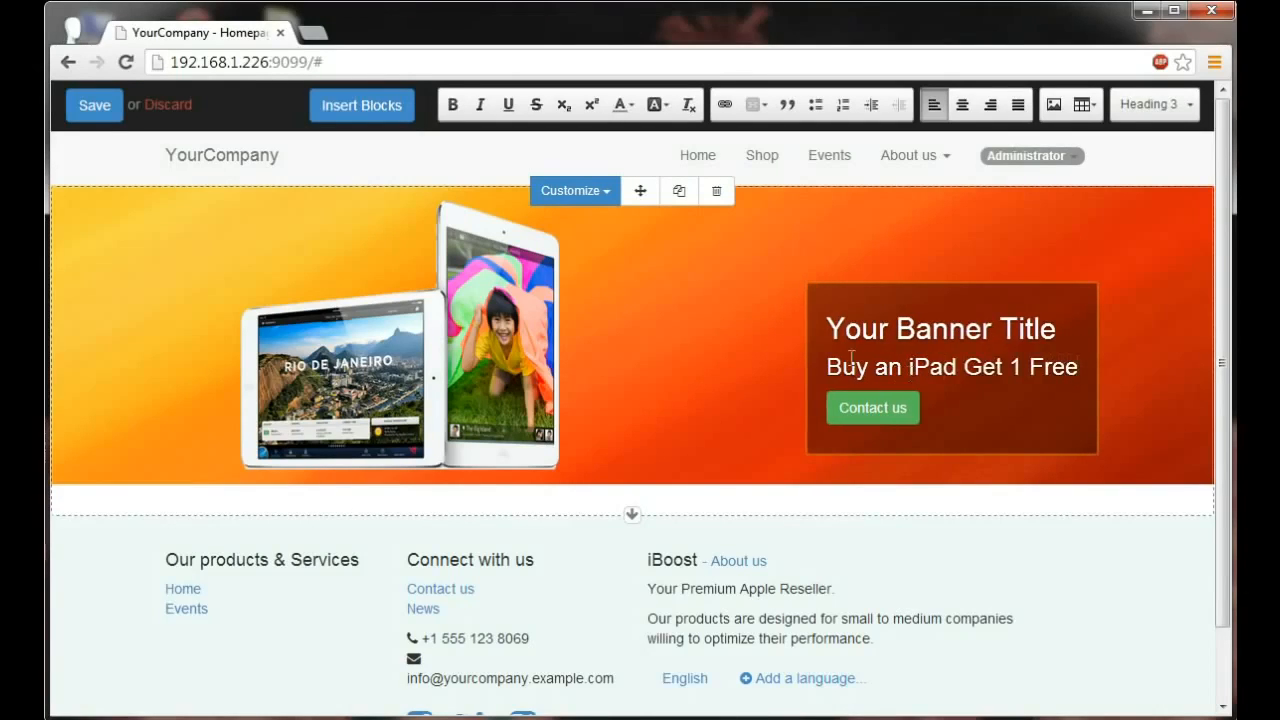
Replace the banner's title with "Black Friday Everyday!"
double_click(875, 338)
key(BackSpace)
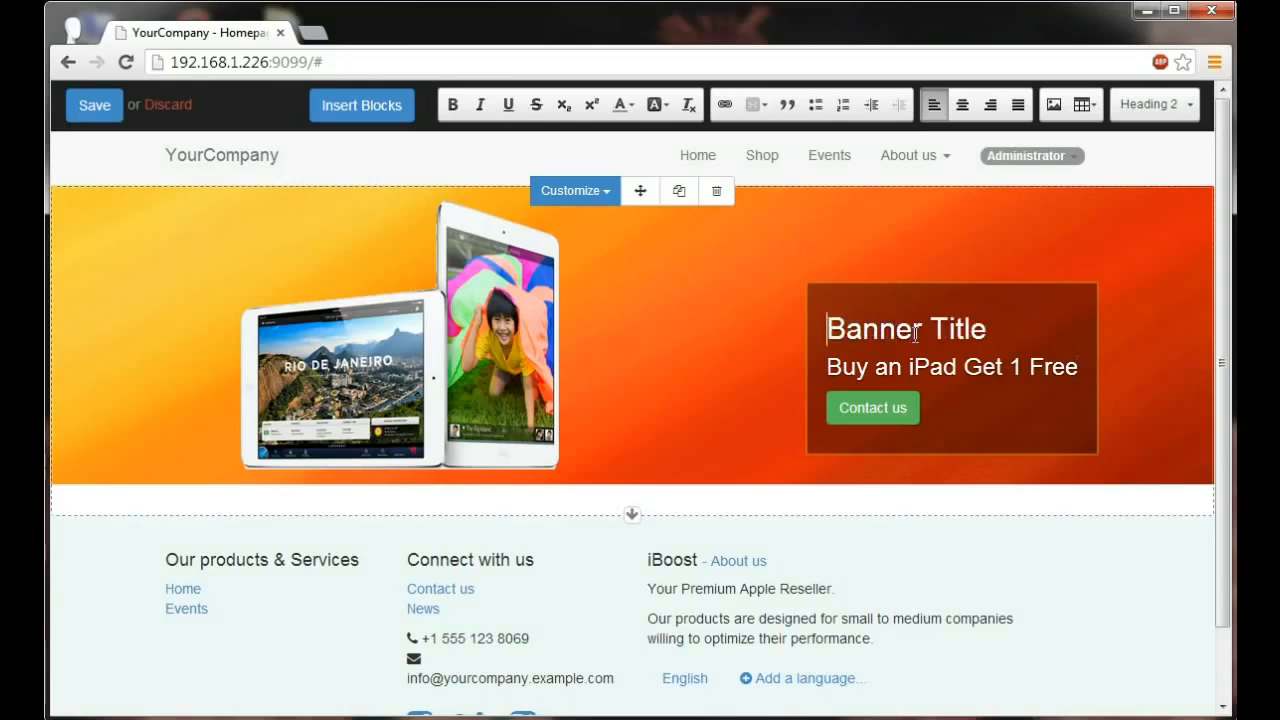
text(Black Fri)
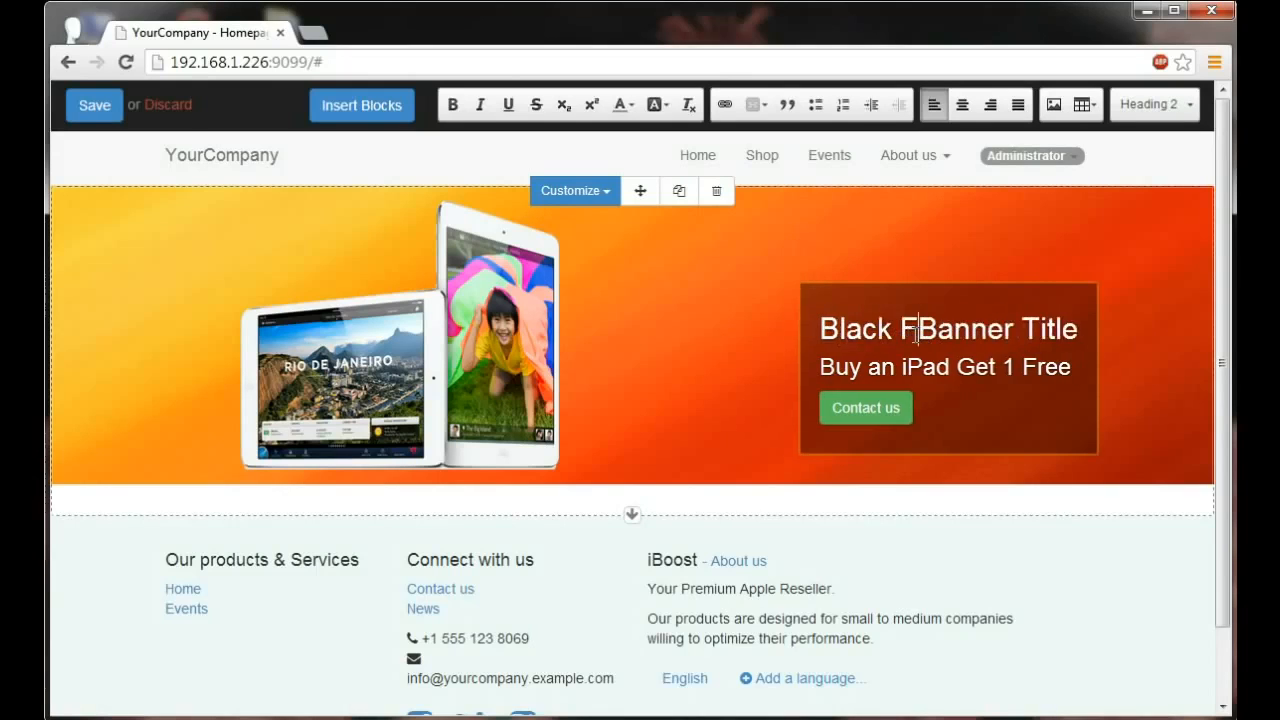
text(day Everyday)
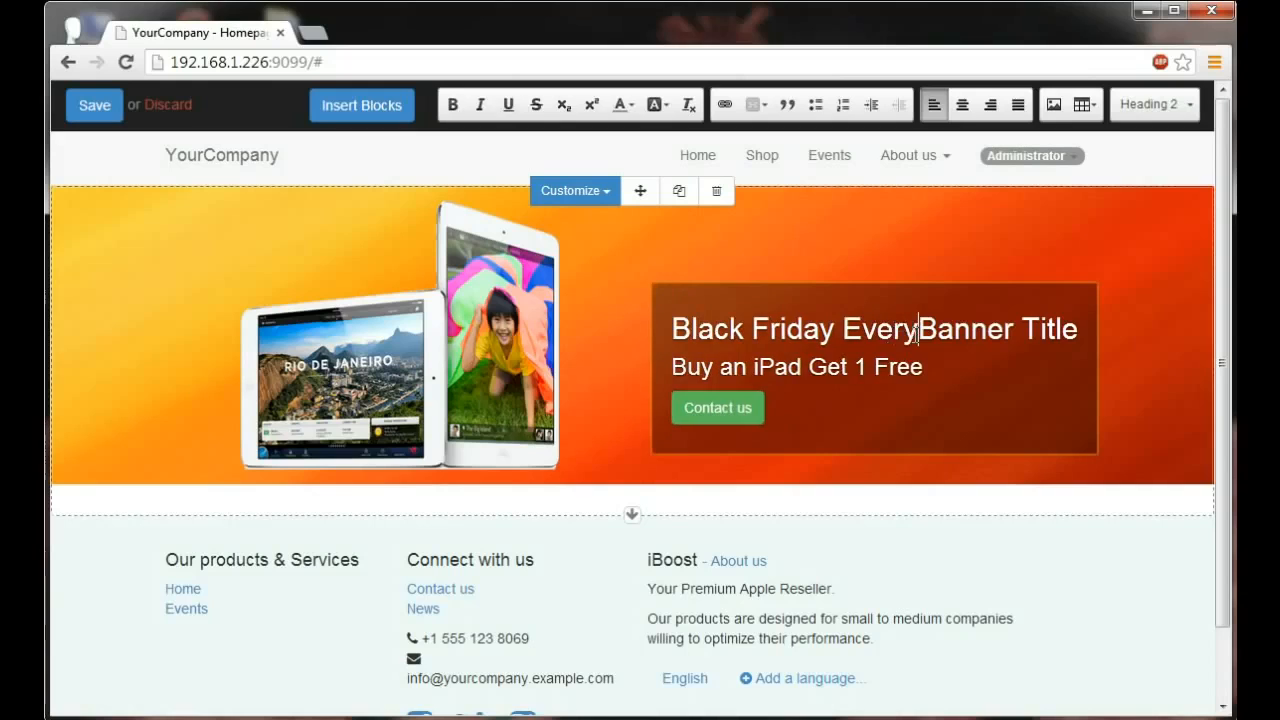
key(Delete)
key(Delete)
key(Delete)
key(Delete)
key(Delete)
key(Delete)
key(Delete)
key(Delete)
key(Delete)
key(Delete)
key(Delete)
key(Delete)
text(!)
click(926, 401)
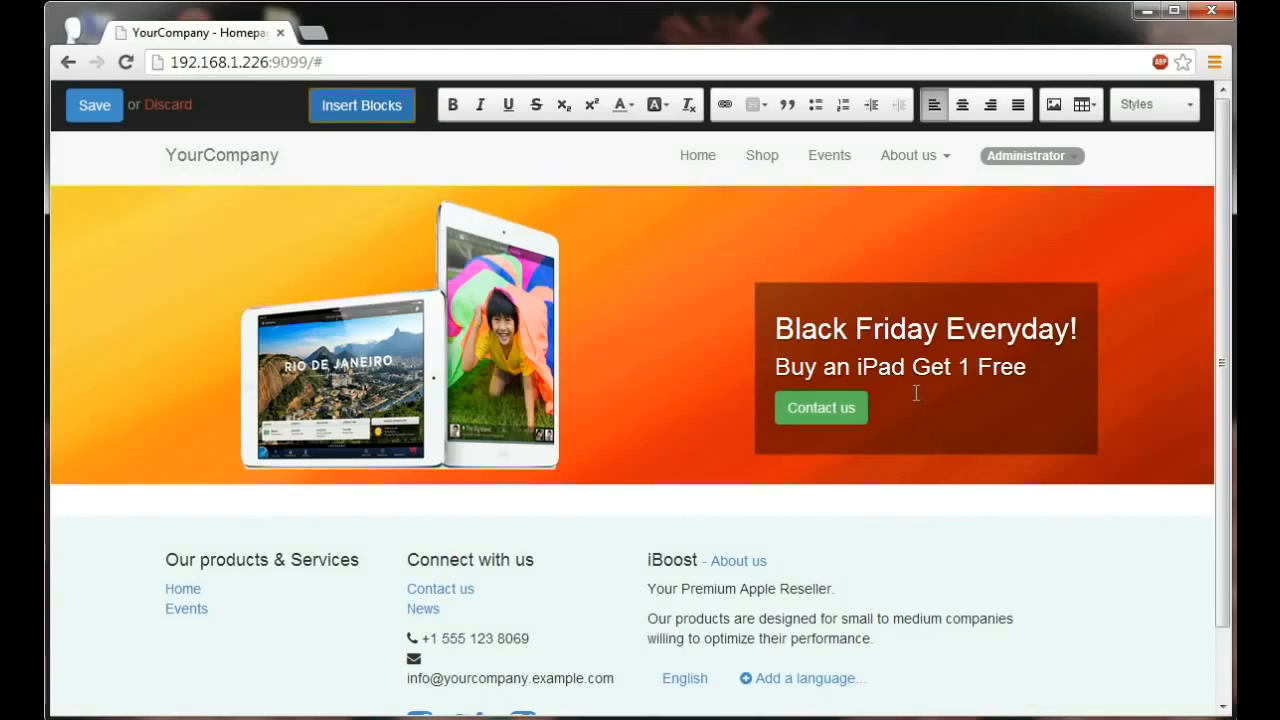
Add an Image-Text block below the banner and swap its picture for the existing image of a hand holding a tablet
click(354, 112)
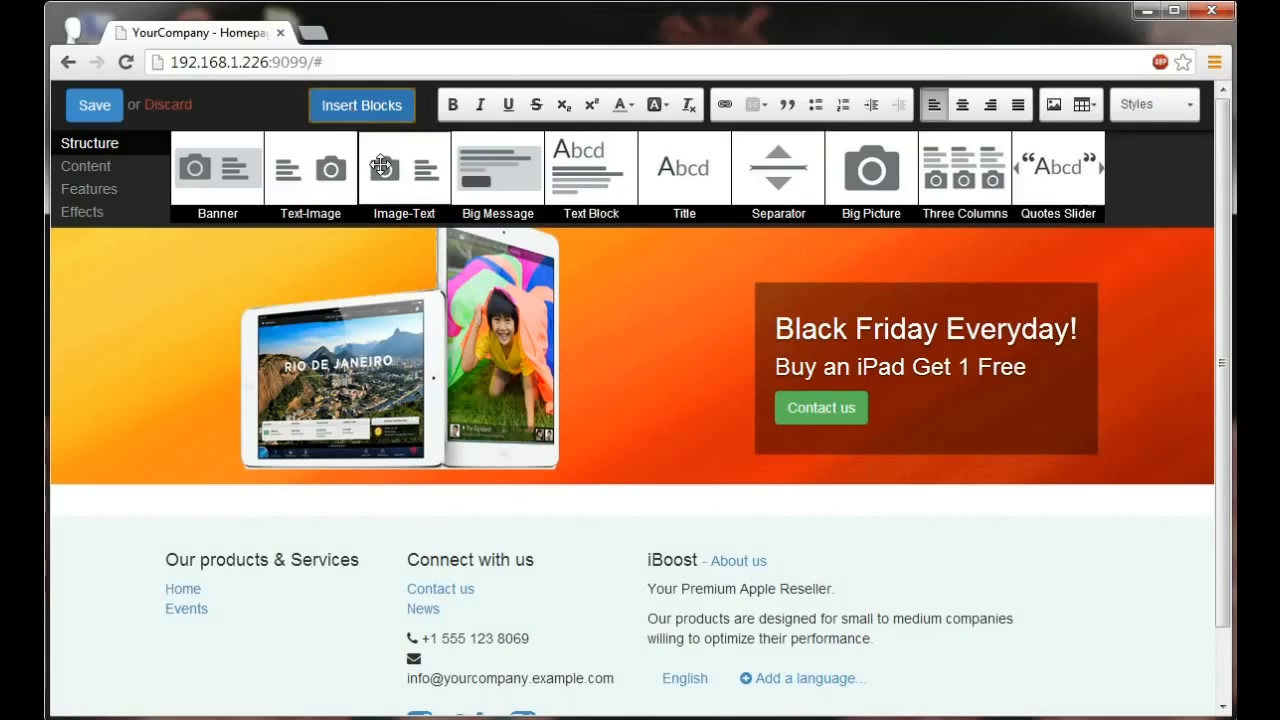
drag(388, 172, 443, 541)
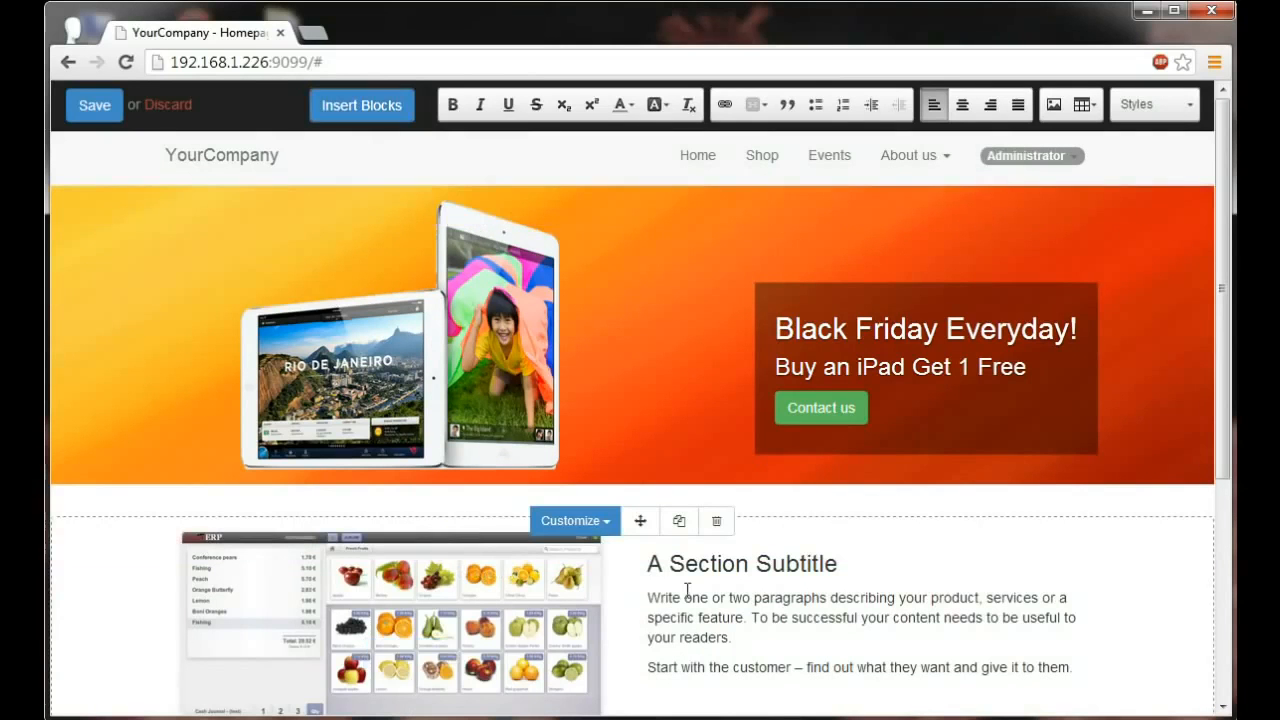
click(422, 658)
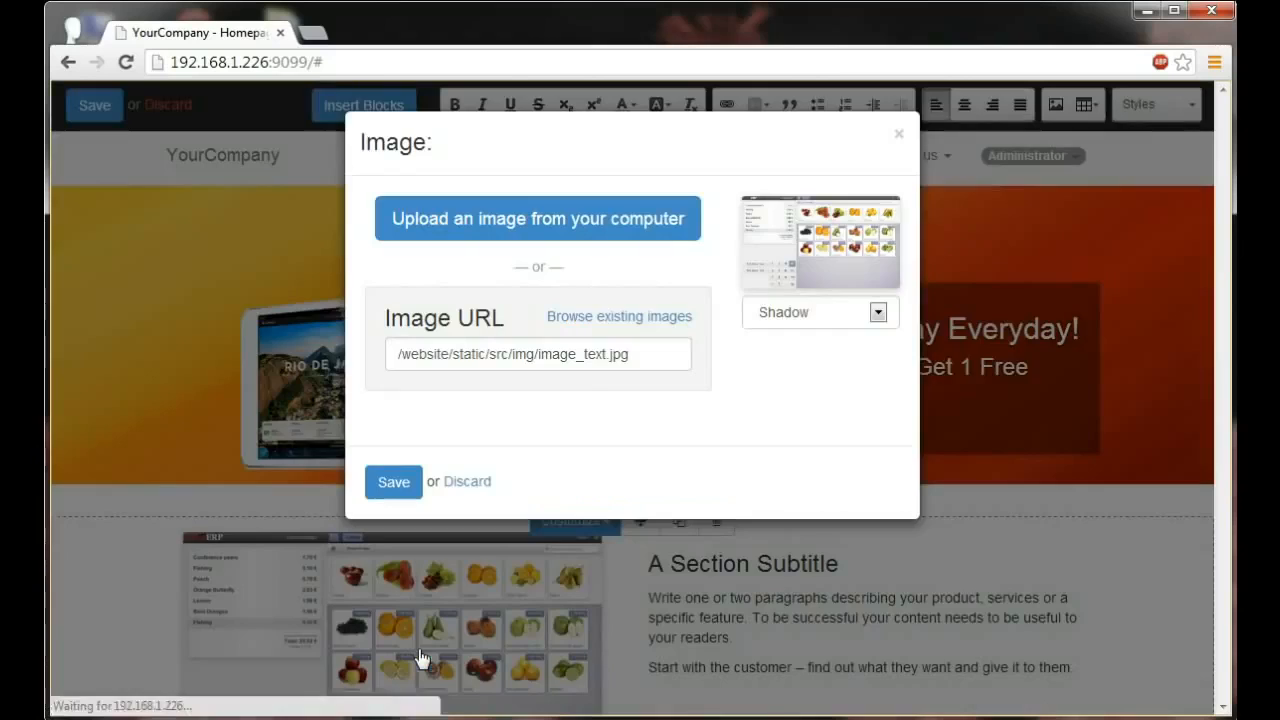
click(603, 317)
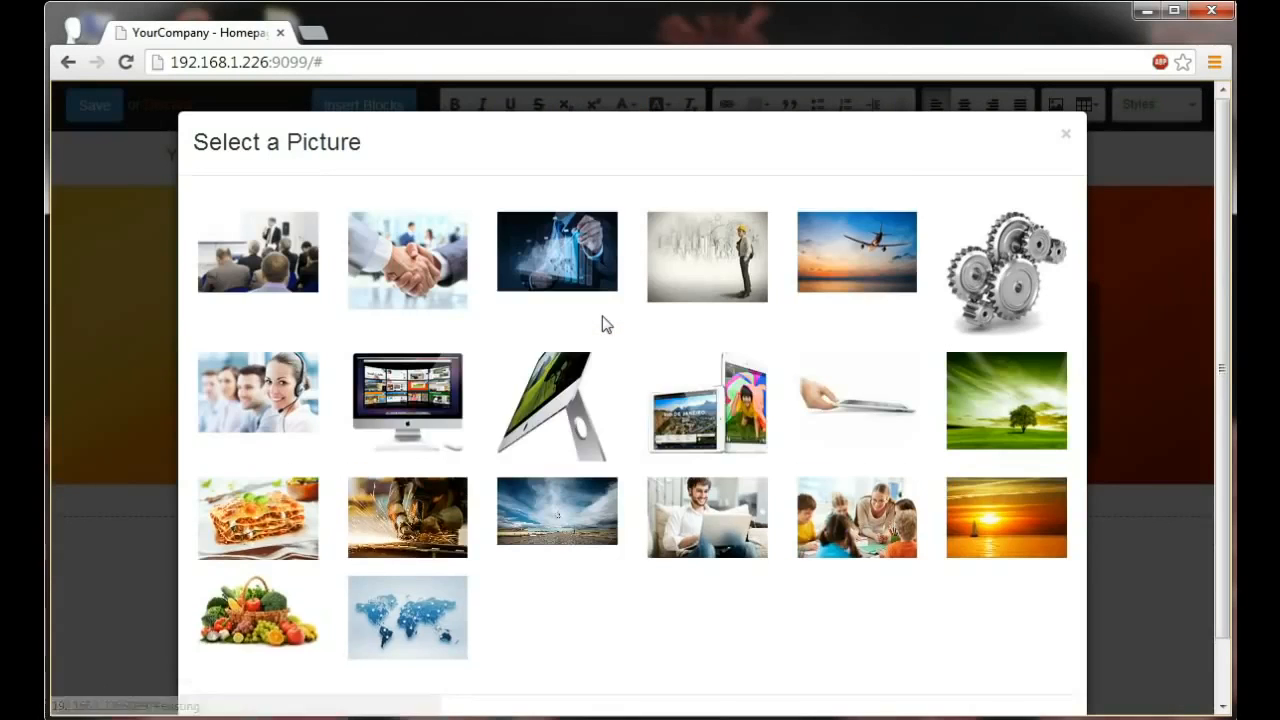
click(835, 400)
click(386, 485)
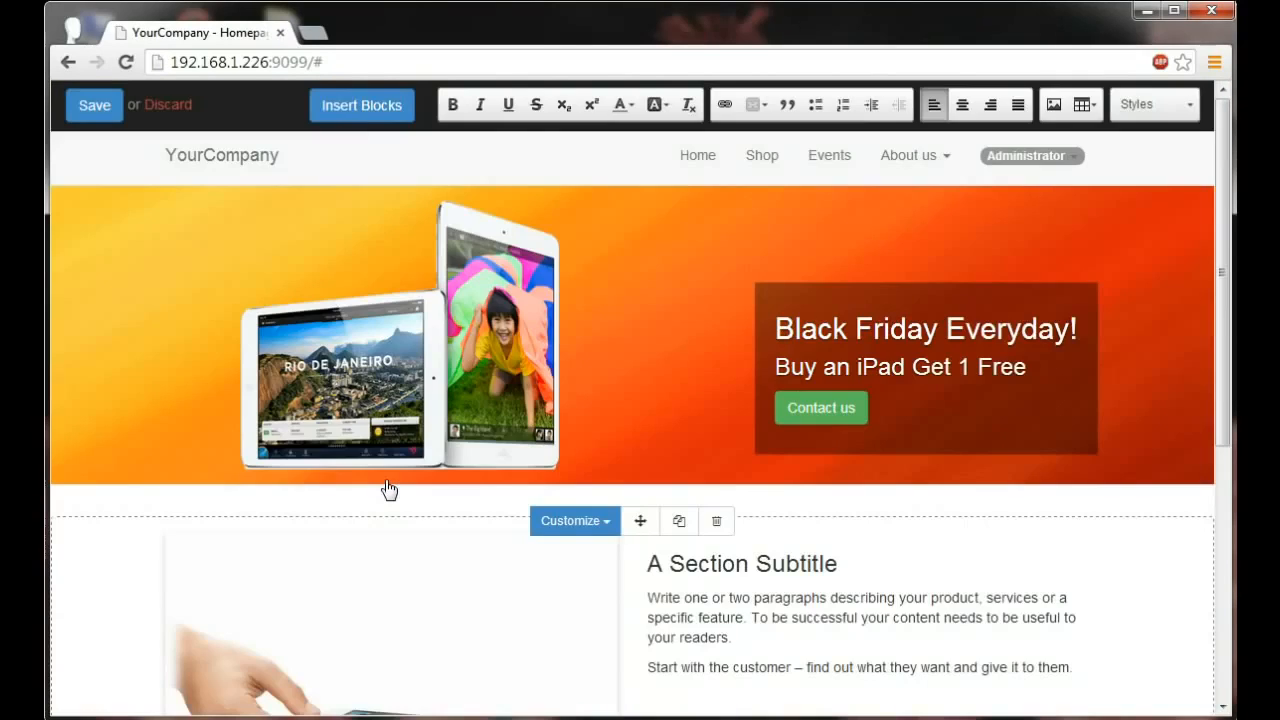
Delete the Image-Text block's body paragraphs and replace its section subtitle with "Want to get thin after Thanksgiving?"
scroll(443, 537, down, 1)
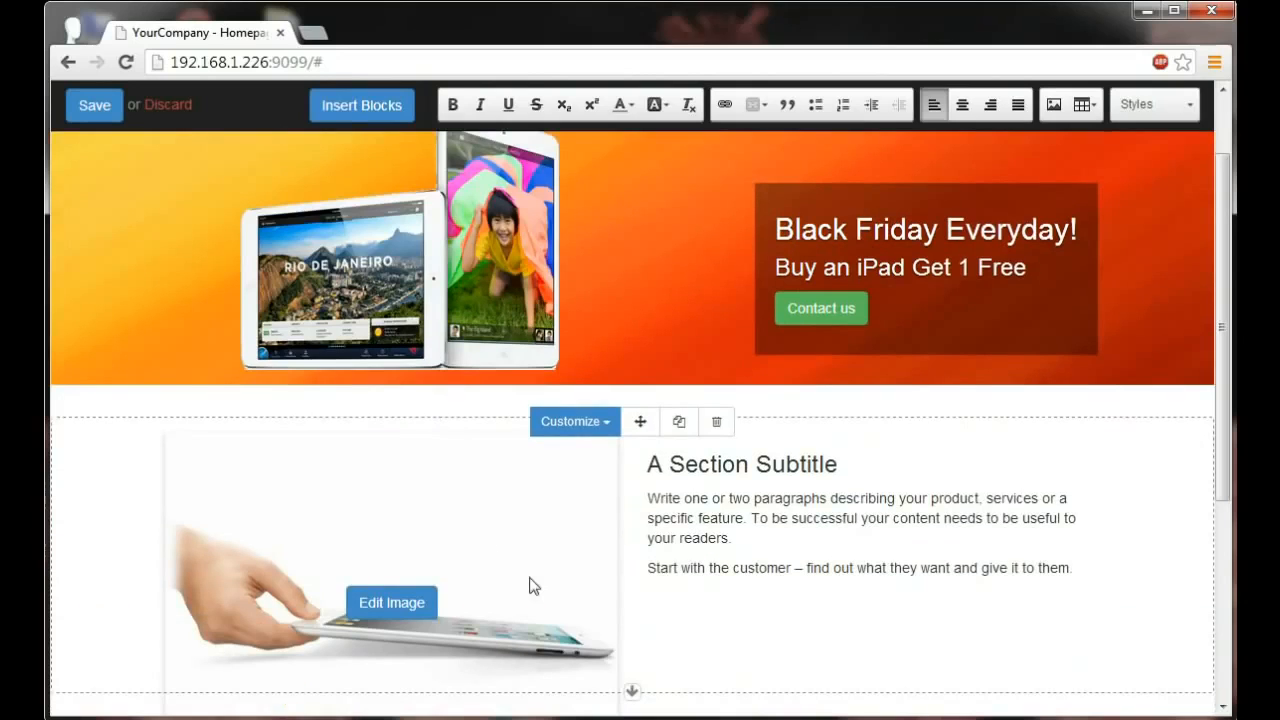
double_click(760, 568)
drag(1078, 568, 651, 487)
key(BackSpace)
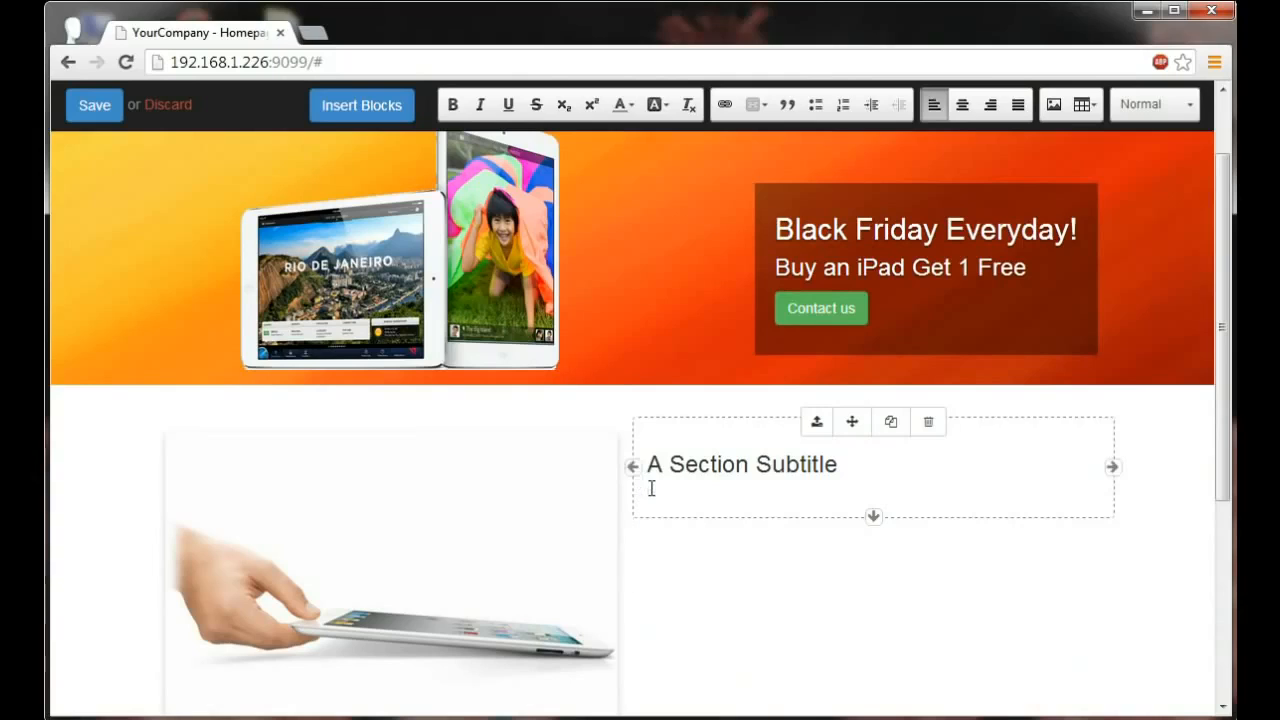
drag(829, 480, 673, 472)
text(W)
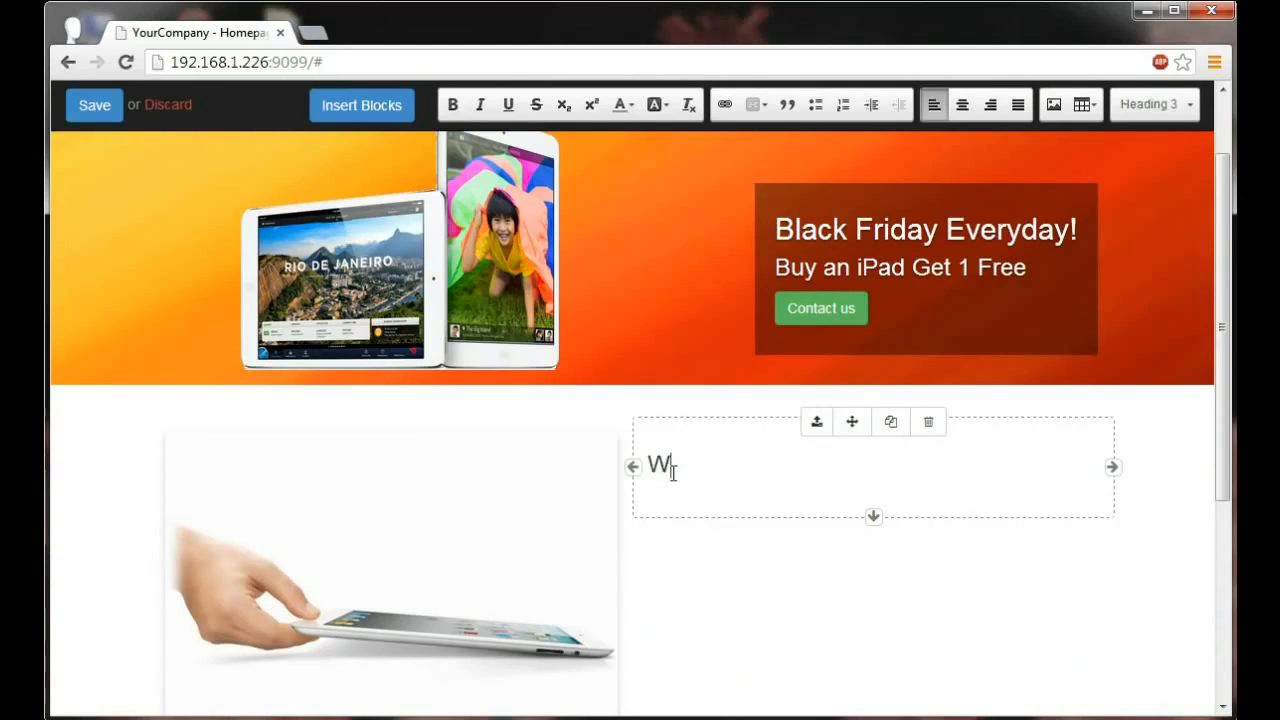
text(ant to get thin )
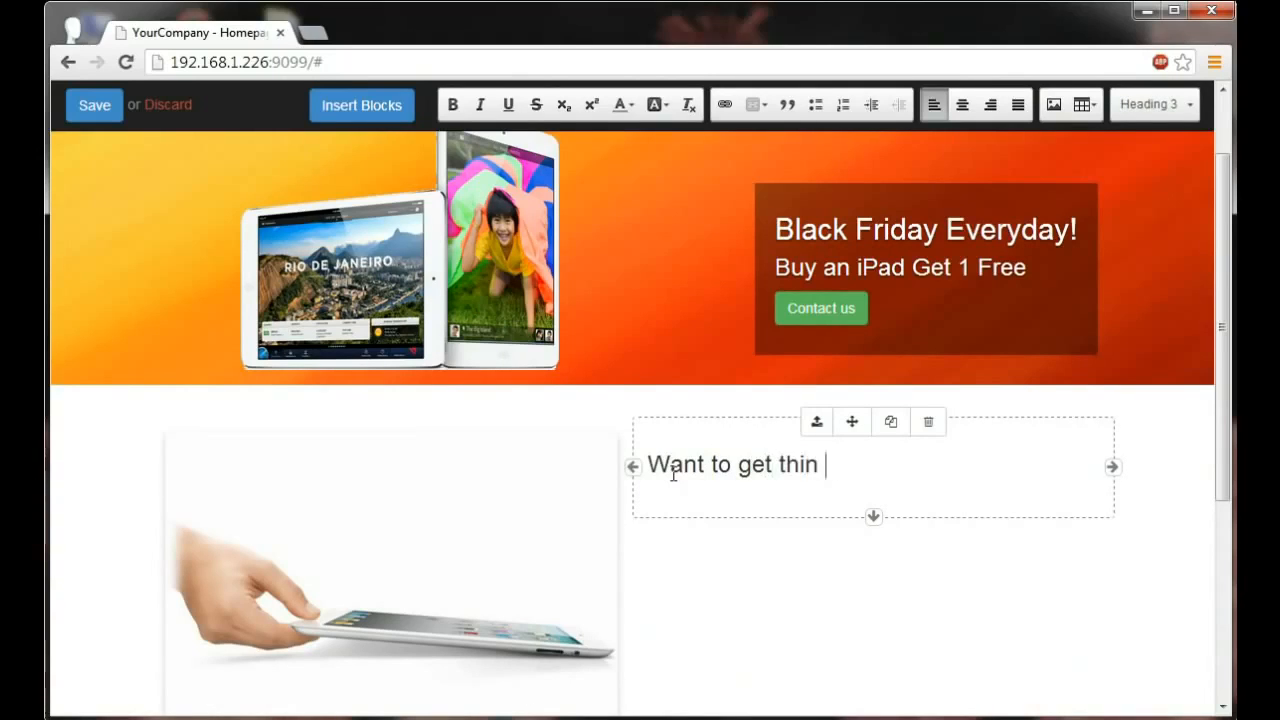
text(after Thanksgiving?)
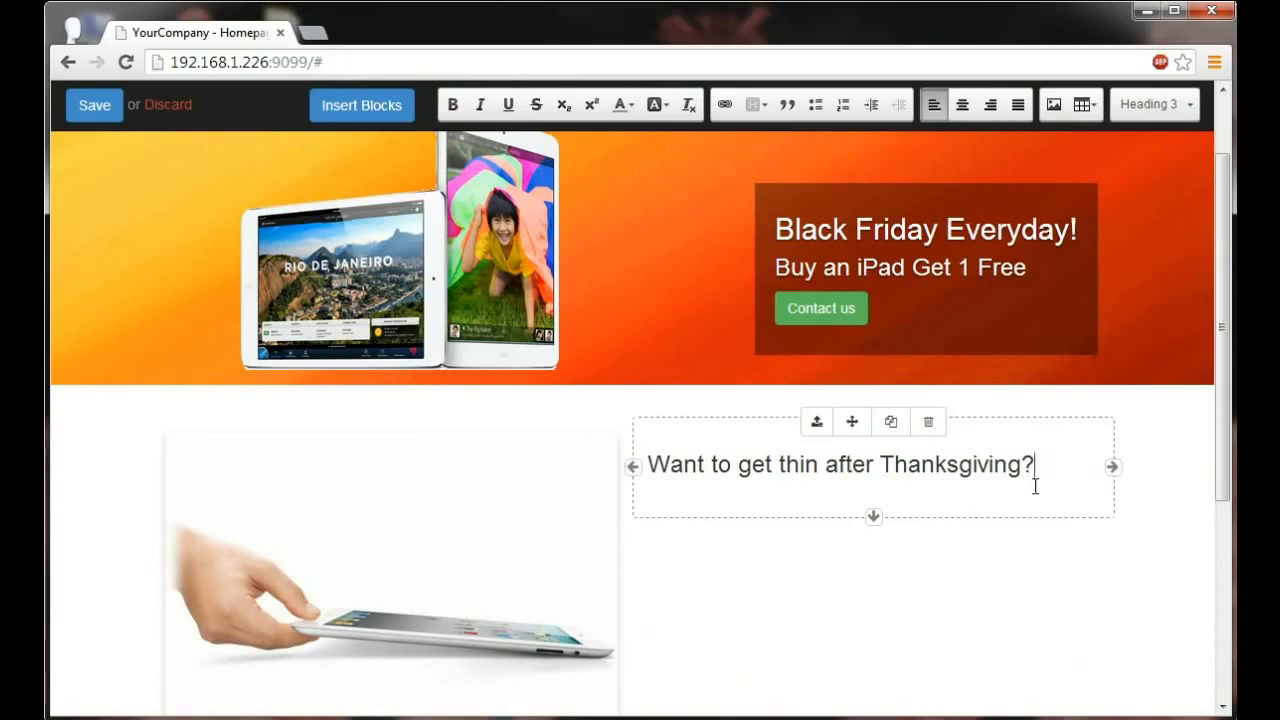
Move the tablet image column to the right of the Thanksgiving heading
click(422, 513)
drag(367, 422, 652, 443)
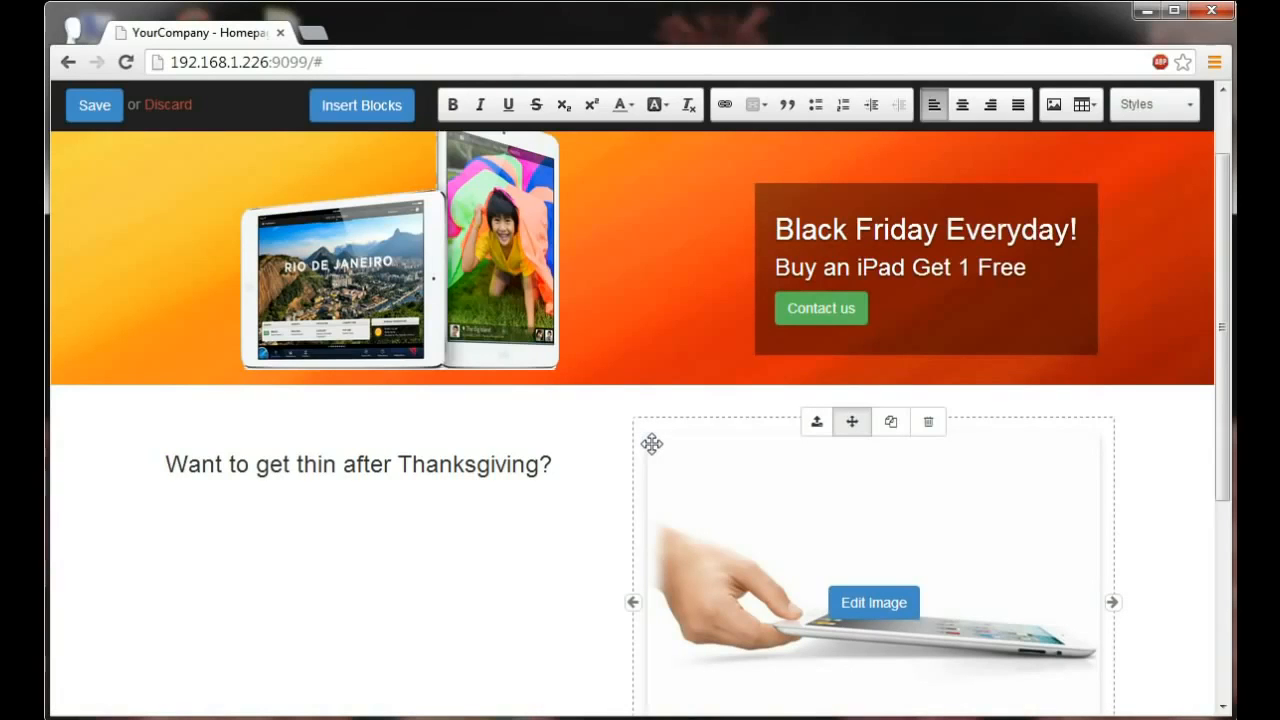
scroll(878, 490, down, 2)
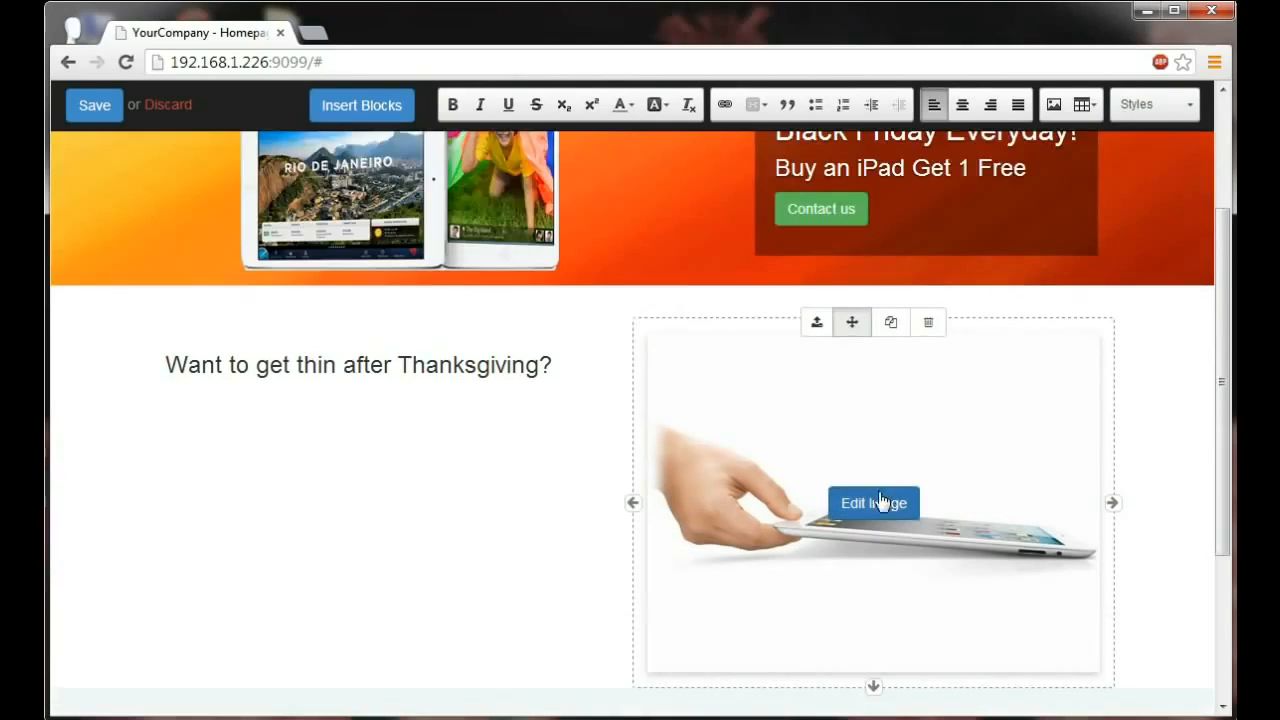
Narrow the tablet image column and the Thanksgiving heading column to one third of the section's width each
drag(874, 588, 874, 573)
mouse_move(874, 503)
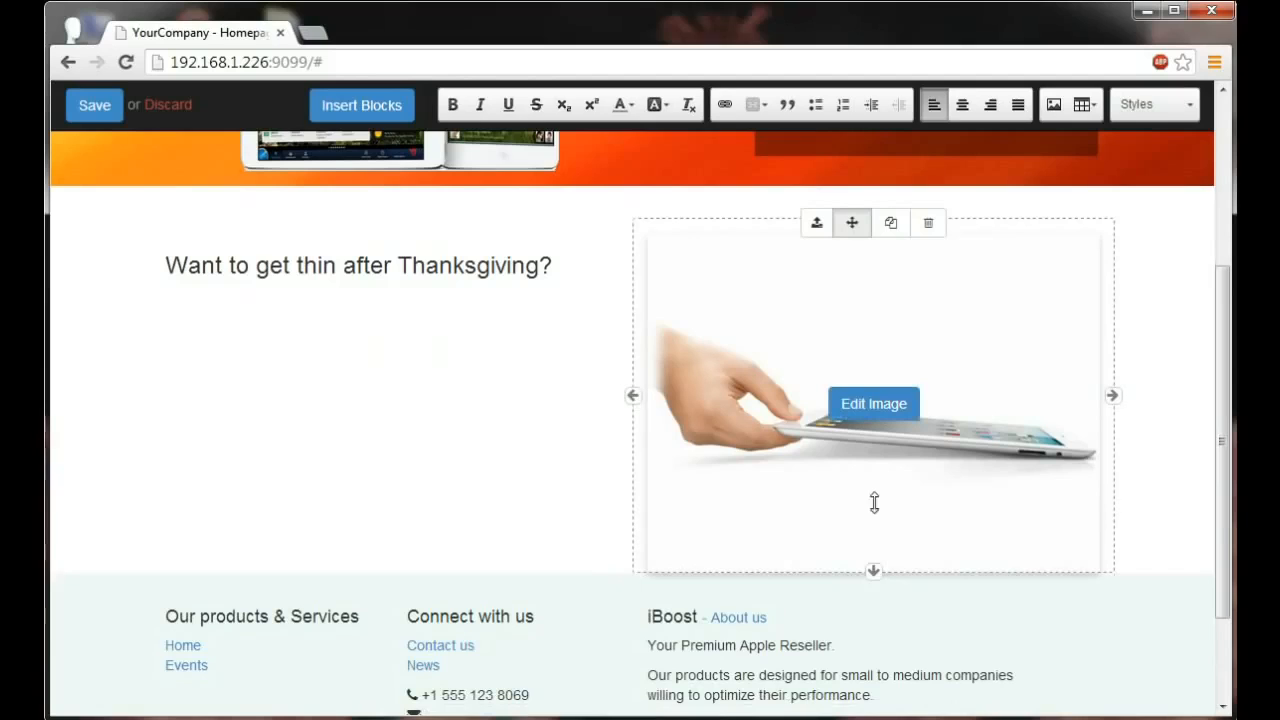
drag(1113, 395, 908, 392)
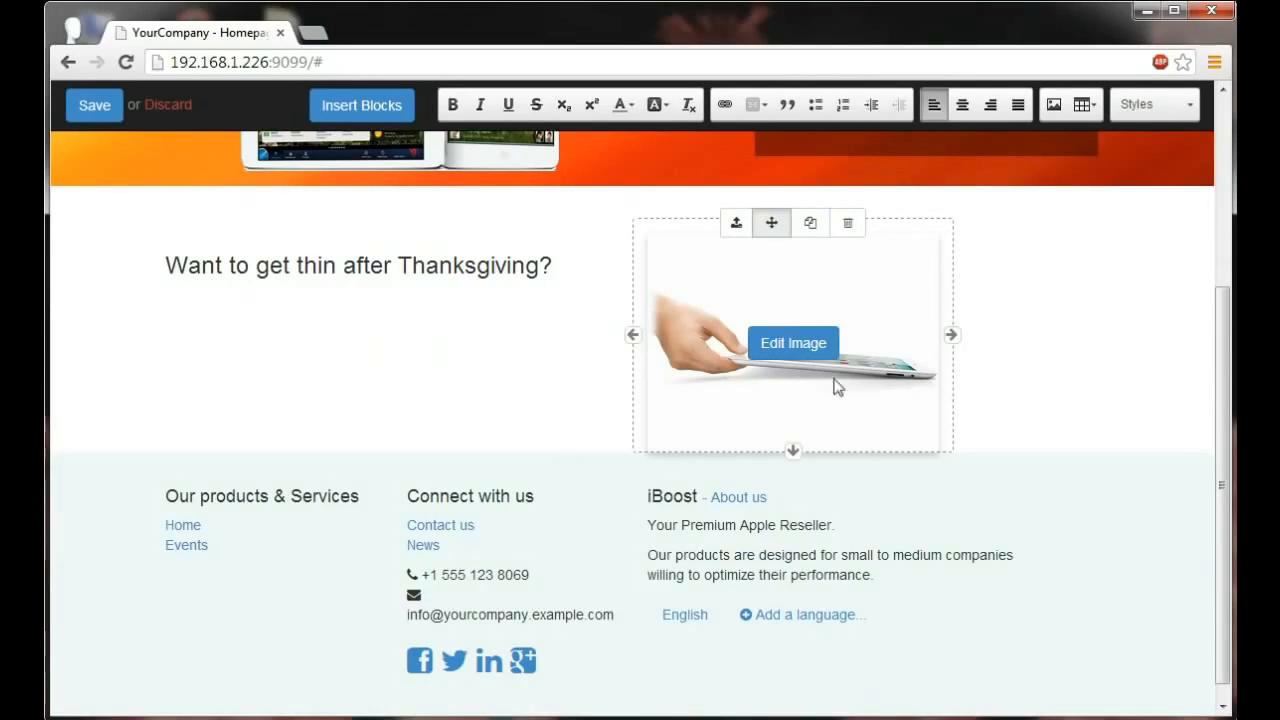
click(427, 265)
drag(630, 268, 441, 273)
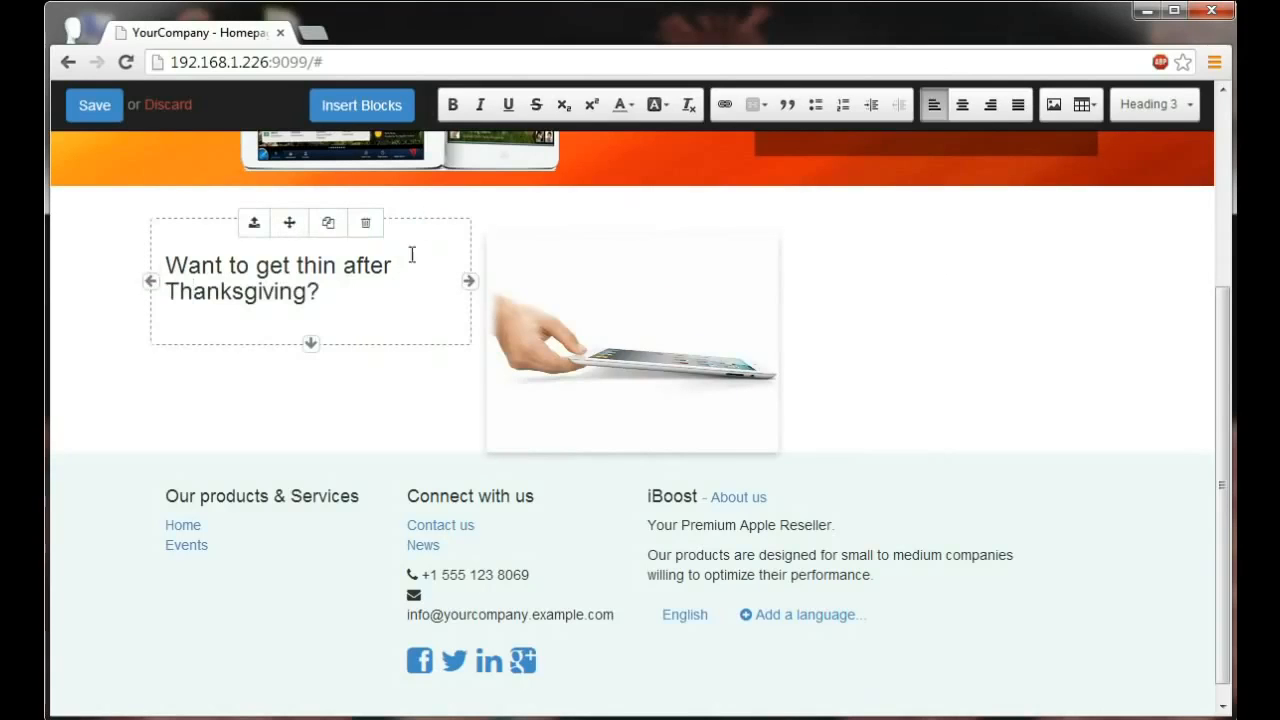
Duplicate the Thanksgiving heading column and move the copy to the right of the tablet image
click(331, 228)
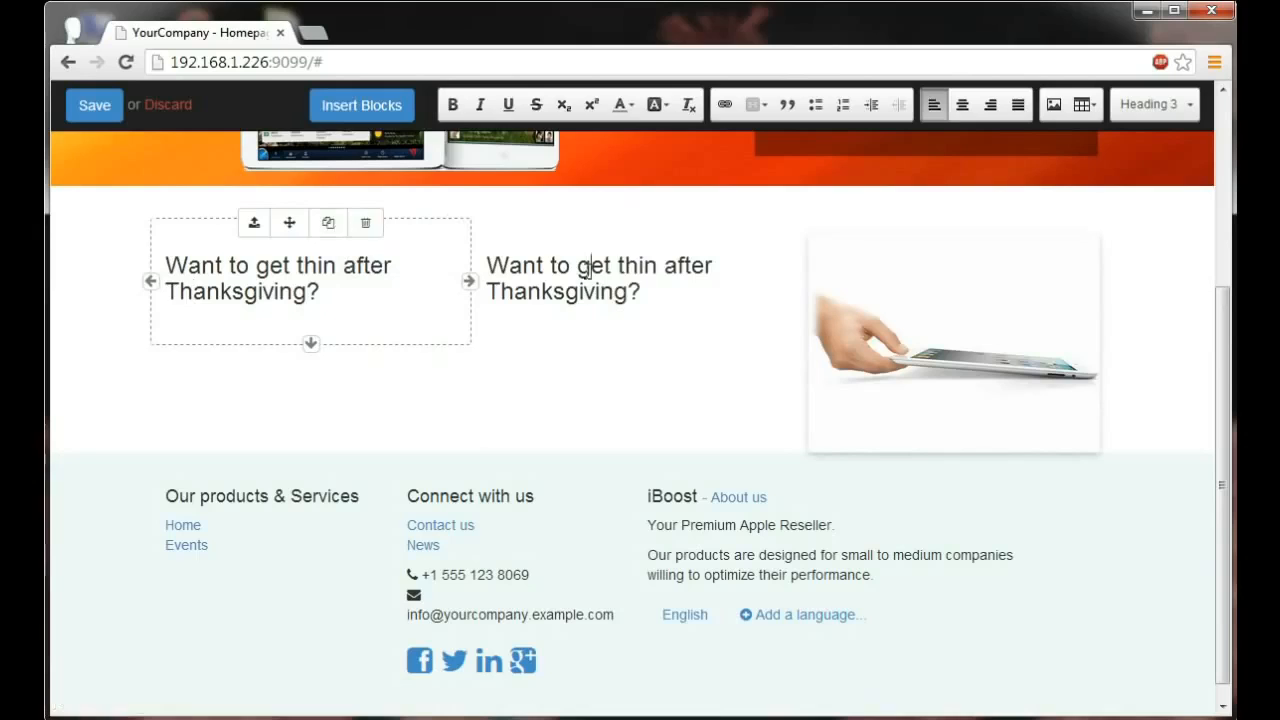
mouse_move(586, 240)
drag(606, 222, 789, 254)
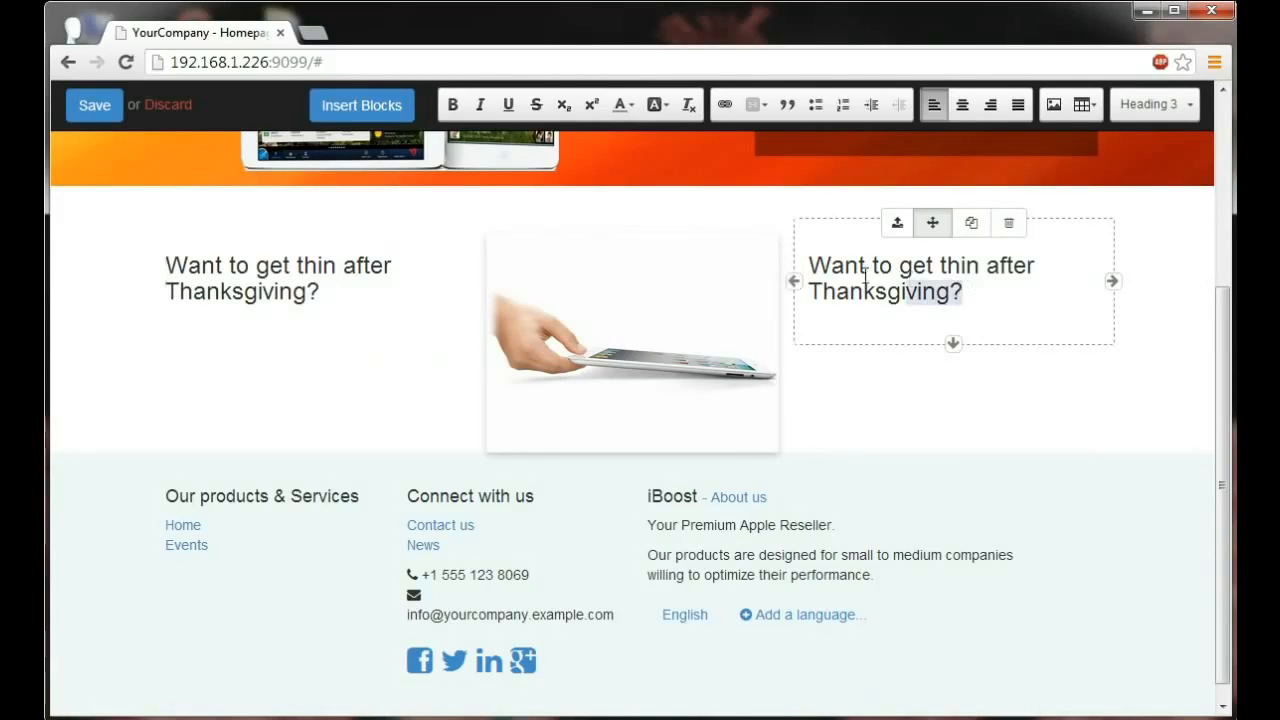
Replace the copied heading with "Get ultra thin with iPads!", add an empty line below it, and slightly increase the section's bottom spacing
drag(970, 290, 813, 266)
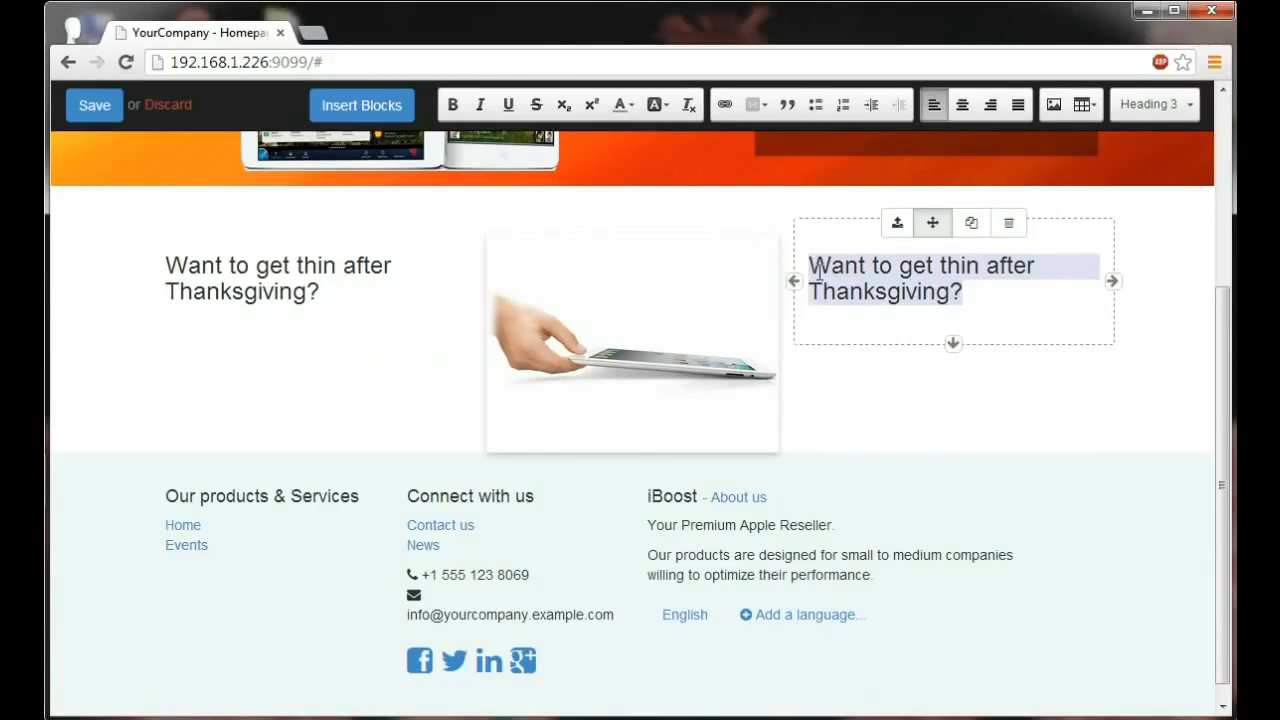
key(BackSpace)
text(Get ultra thi)
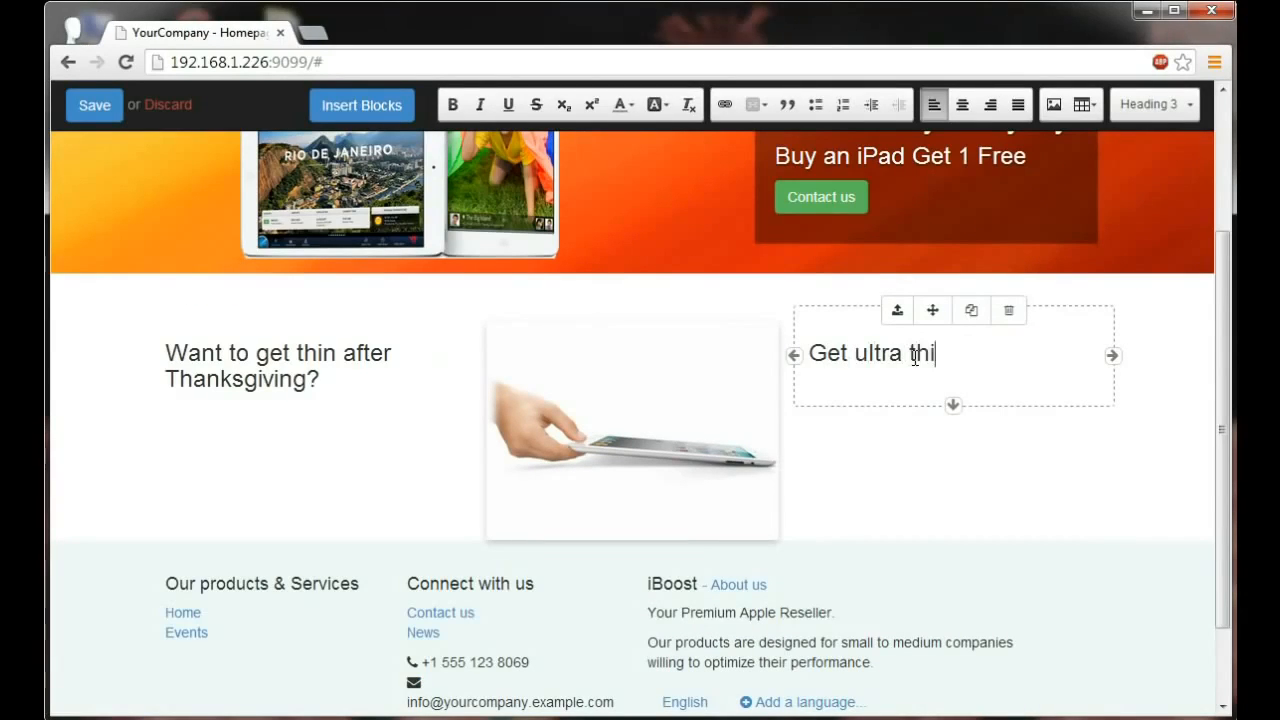
text(n with iPads!)
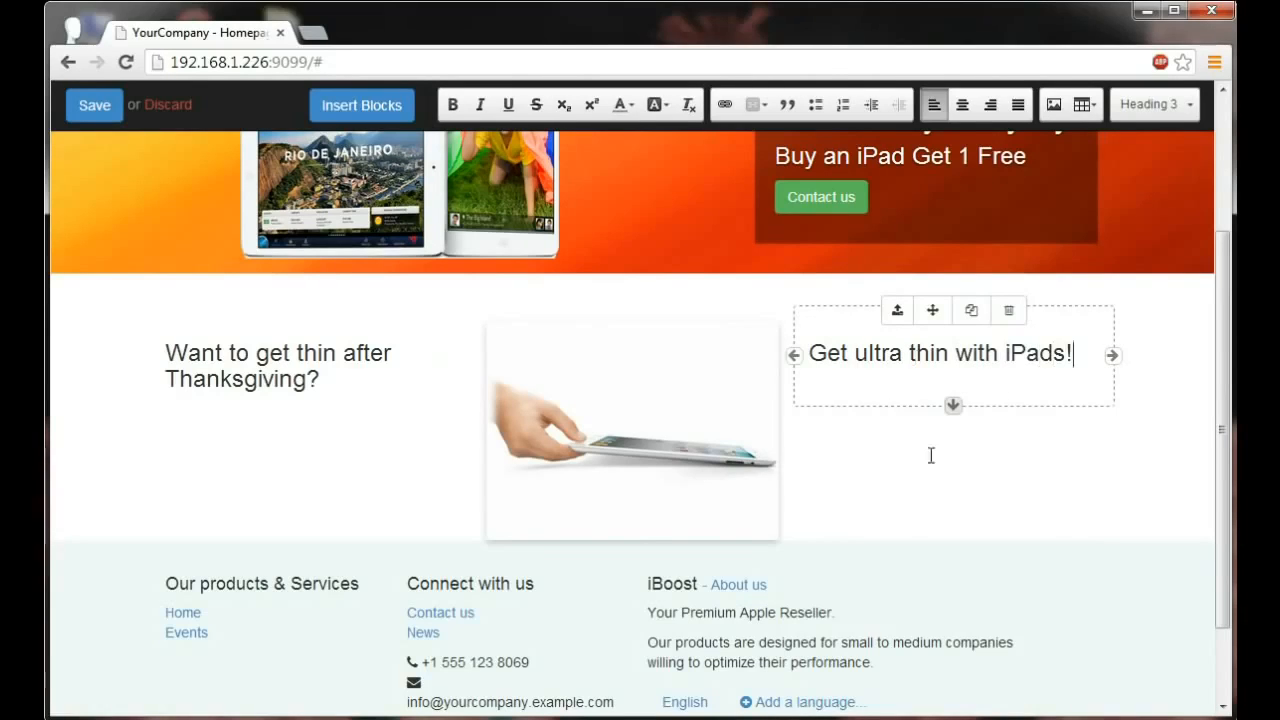
key(Return)
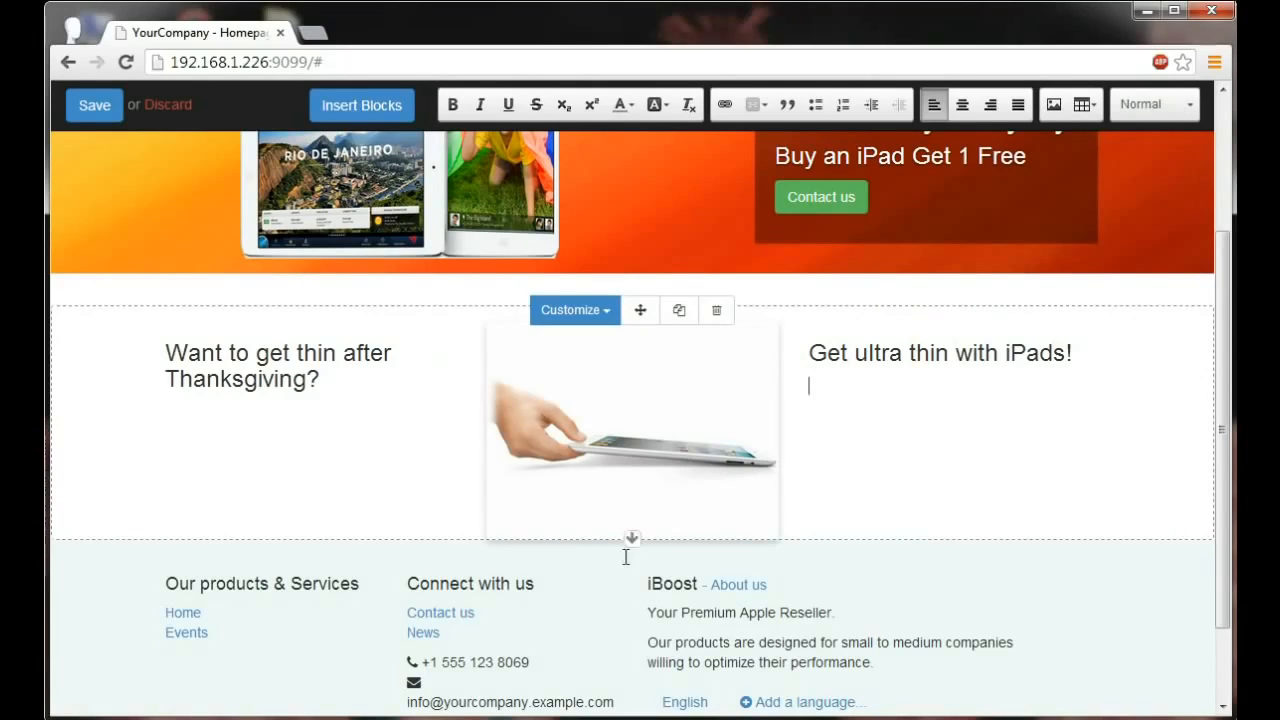
drag(632, 537, 632, 556)
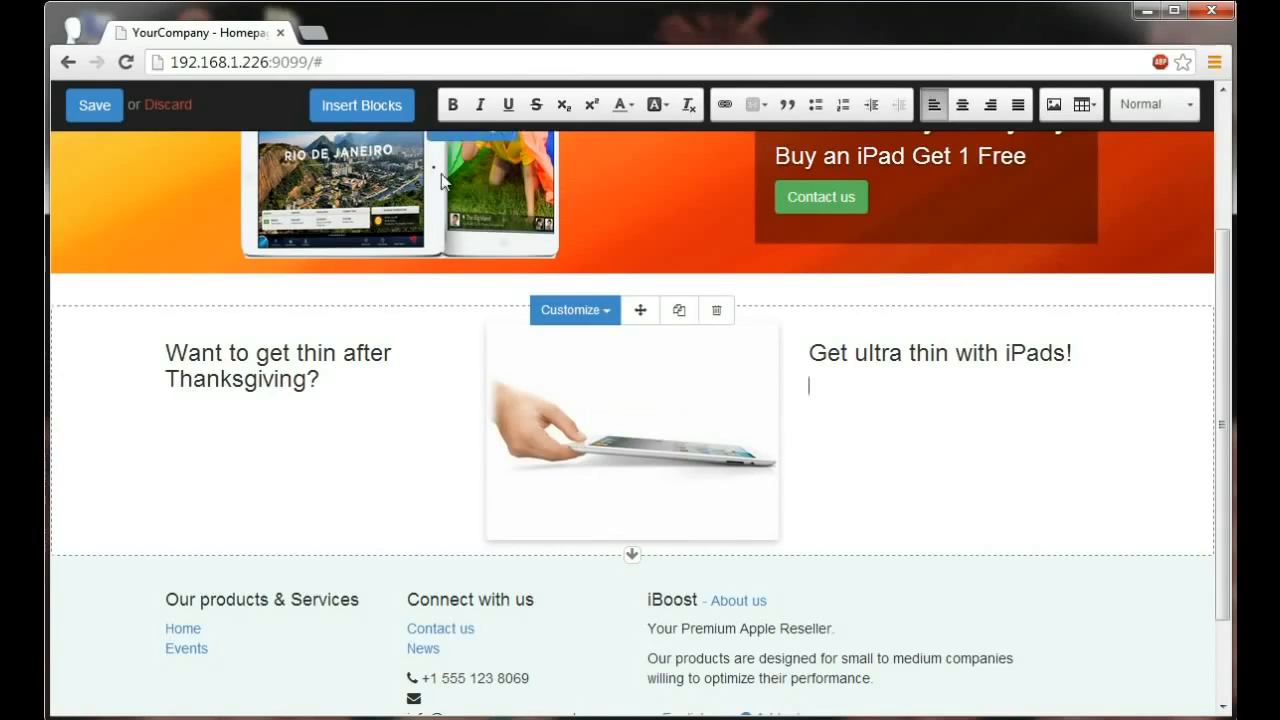
Insert a Parallax block between the tablet image section and the footer
click(370, 112)
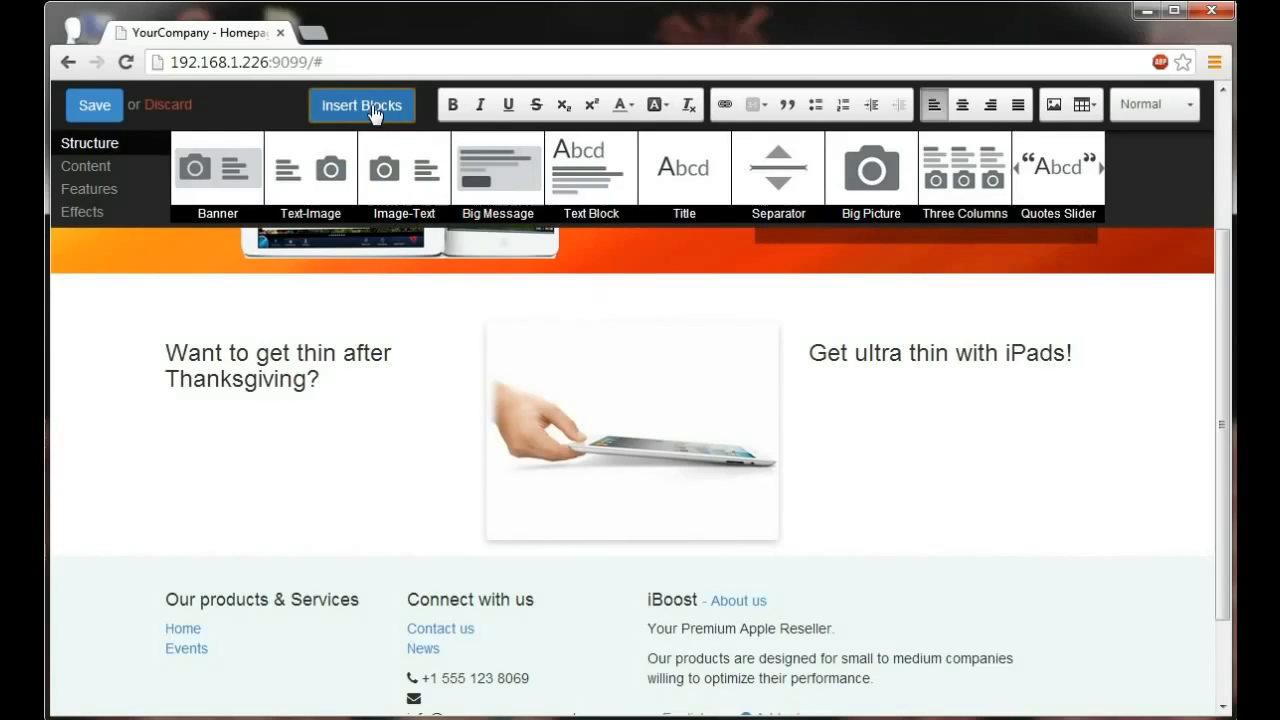
click(95, 213)
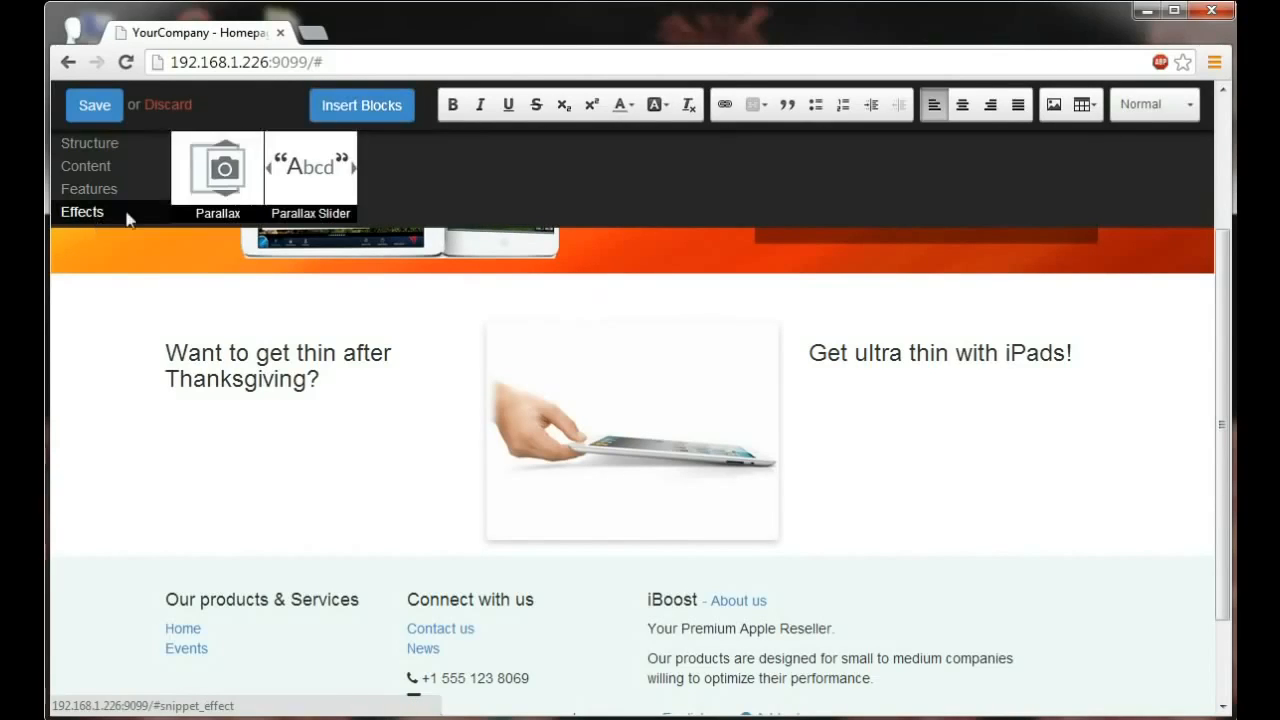
drag(218, 172, 288, 594)
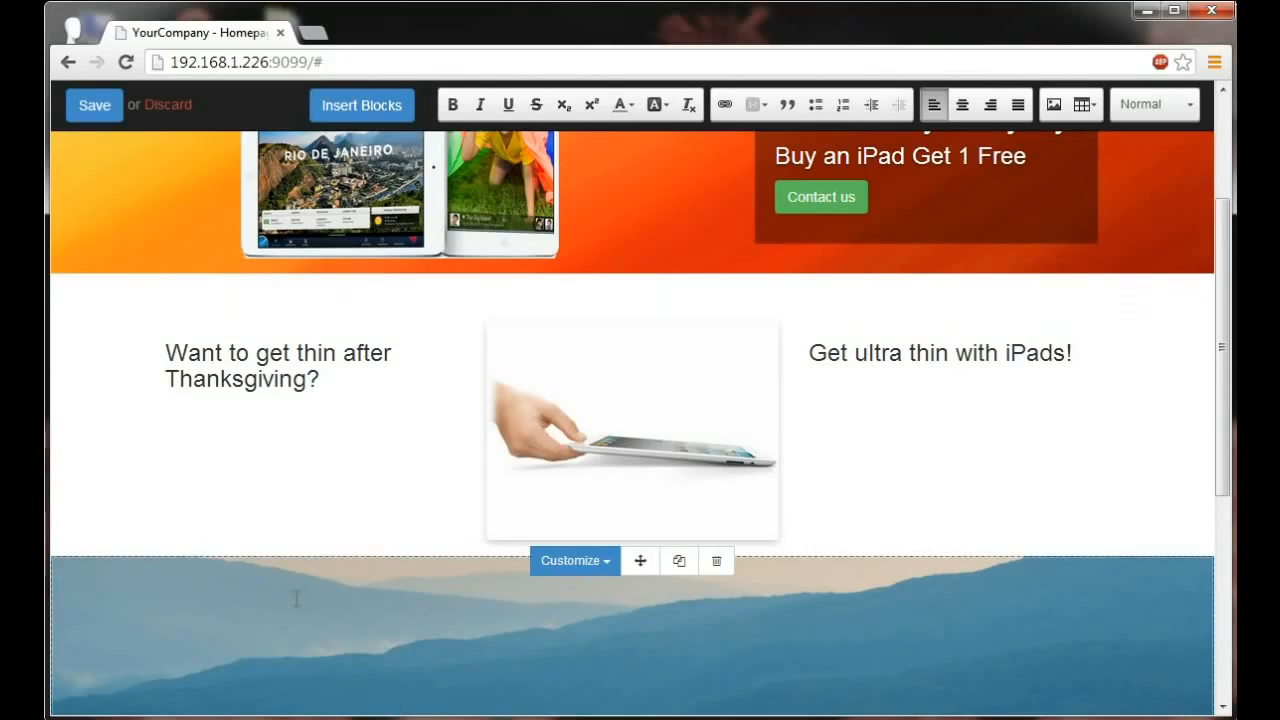
scroll(296, 598, down, 3)
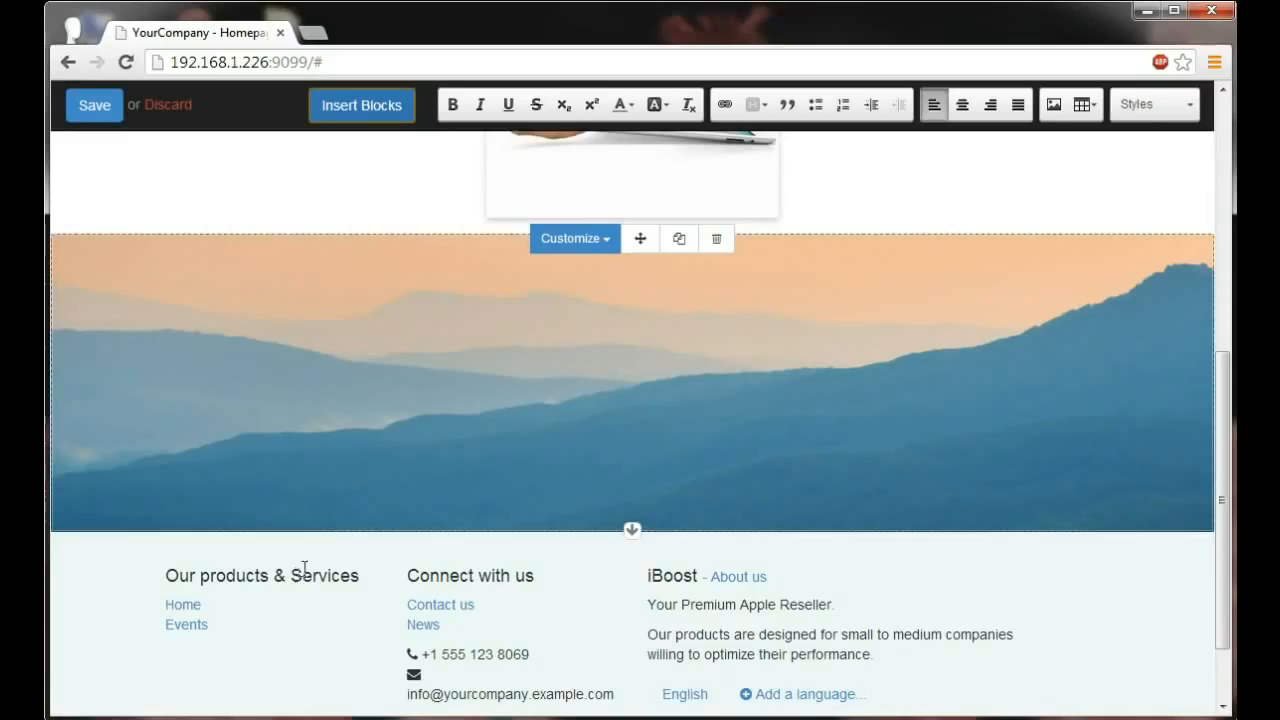
Set the Parallax block's background to the existing picture of a road under a cloudy sky with the Apple logo
scroll(296, 575, up, 1)
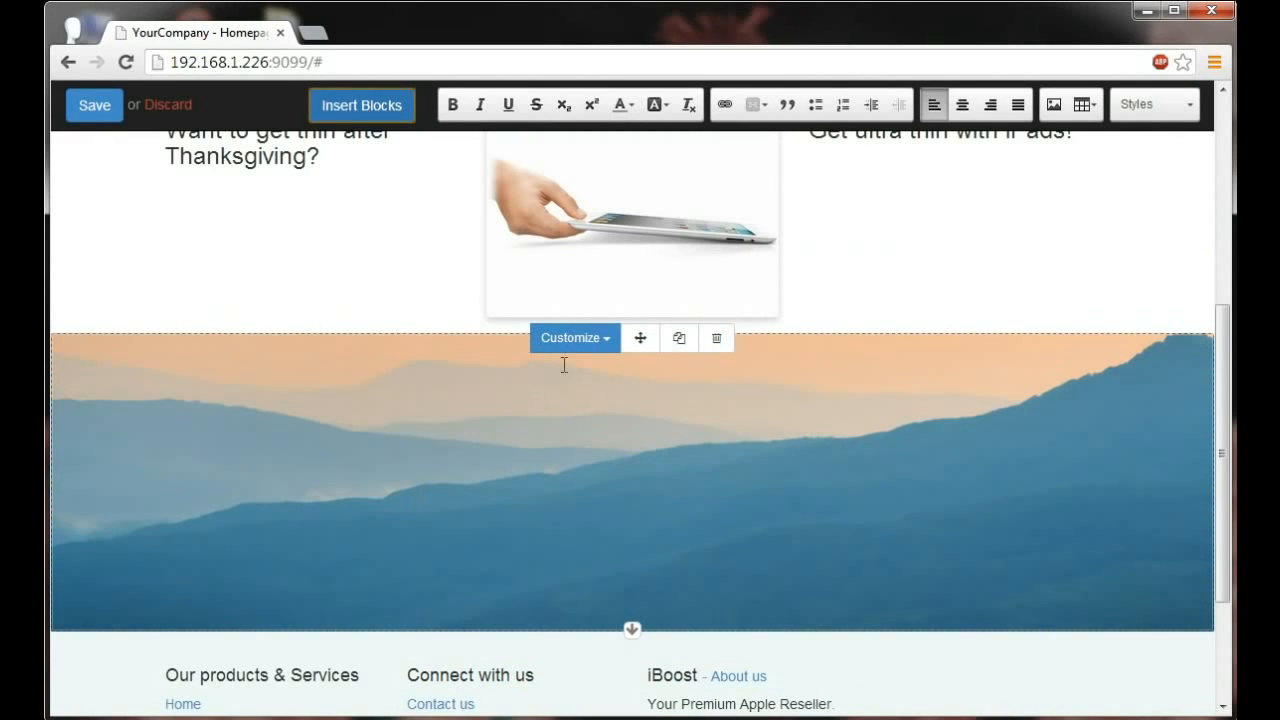
click(572, 343)
mouse_move(600, 400)
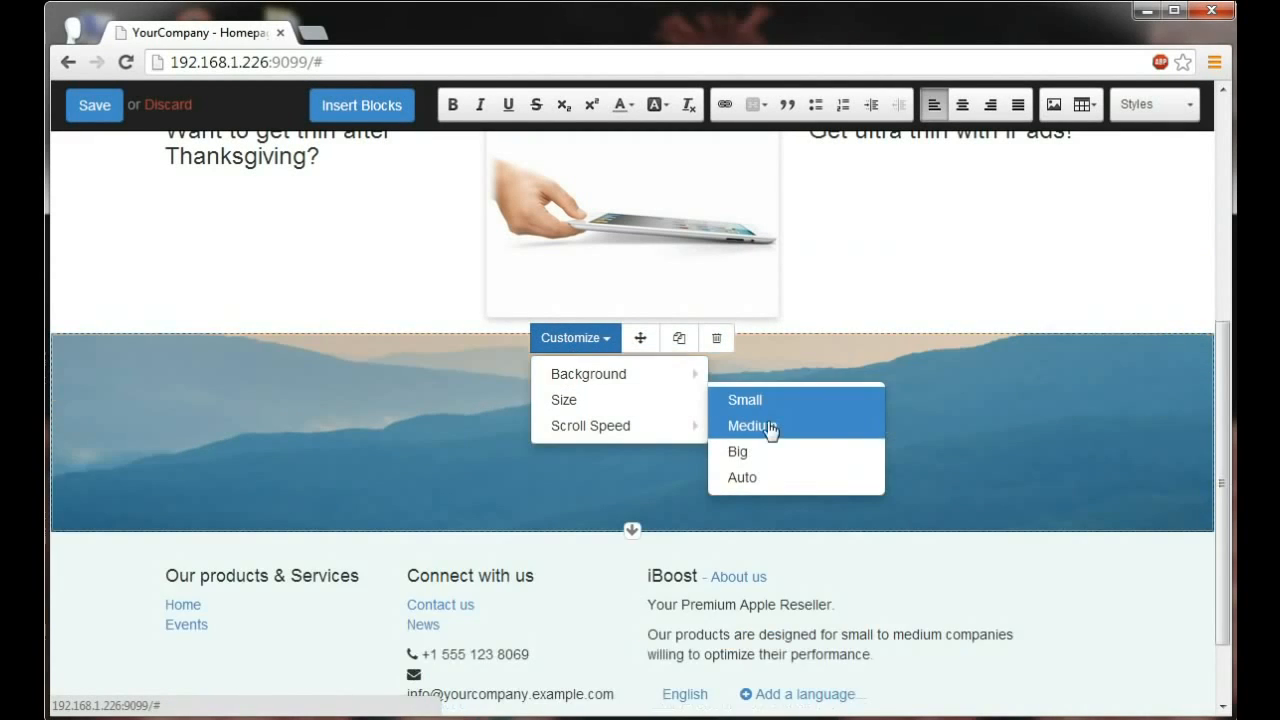
mouse_move(690, 374)
click(777, 487)
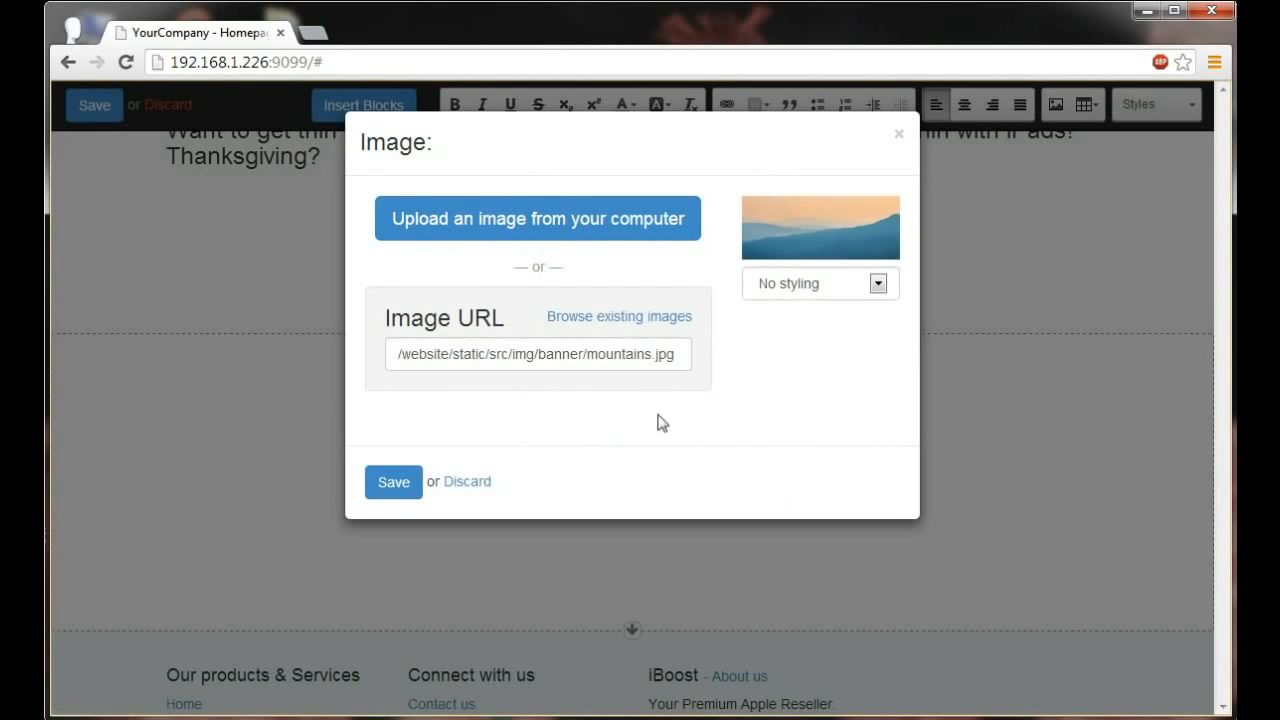
click(637, 320)
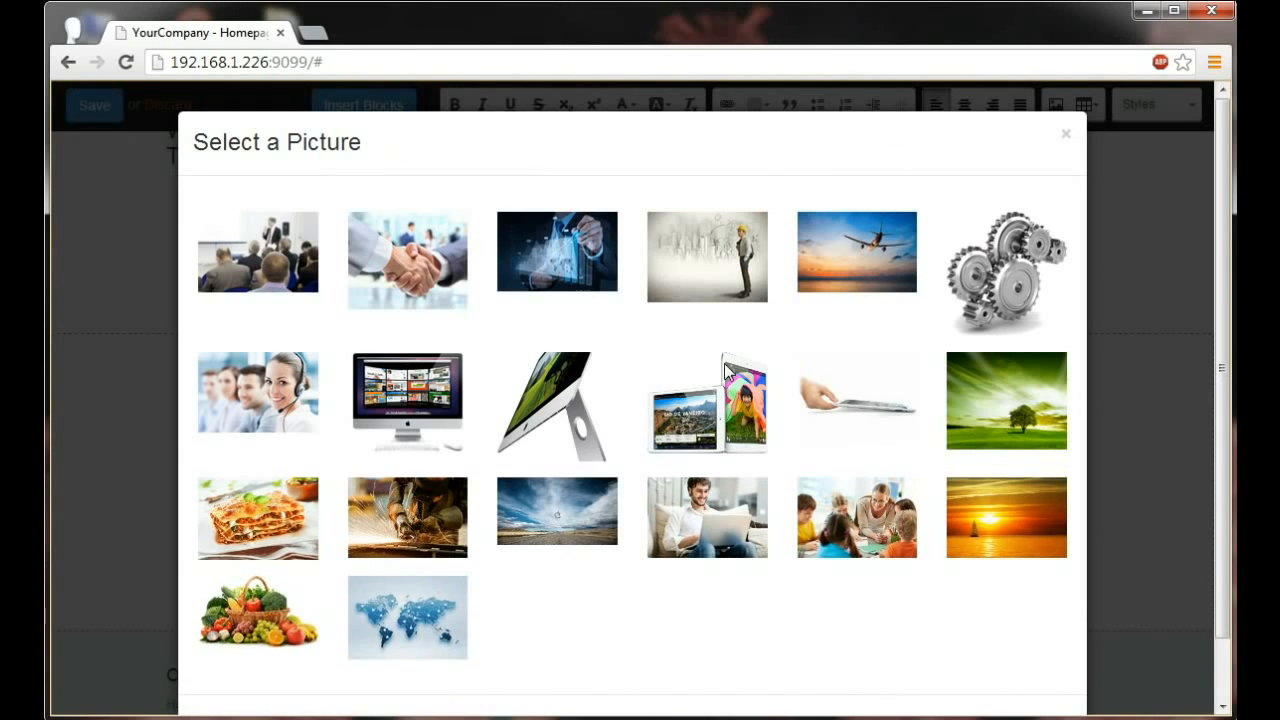
click(582, 504)
click(386, 488)
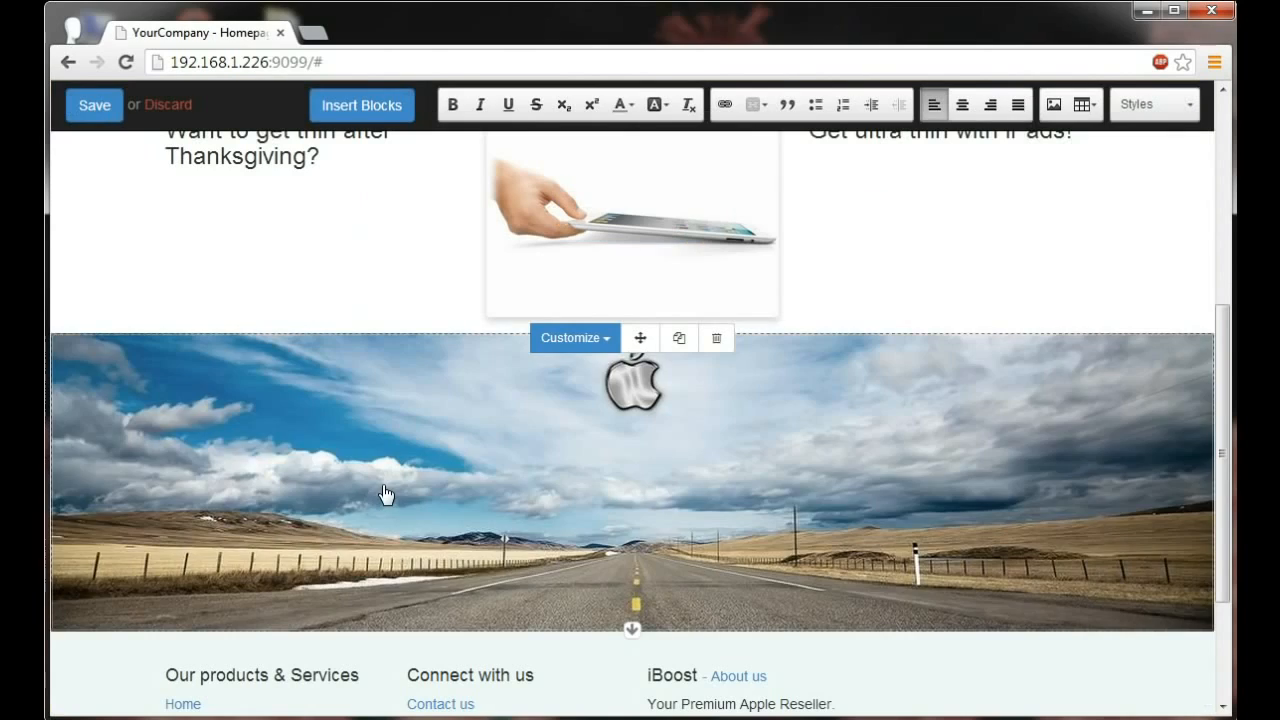
Set the Parallax block's scroll speed to Slow, check the scrolling effect, and save the homepage
click(585, 342)
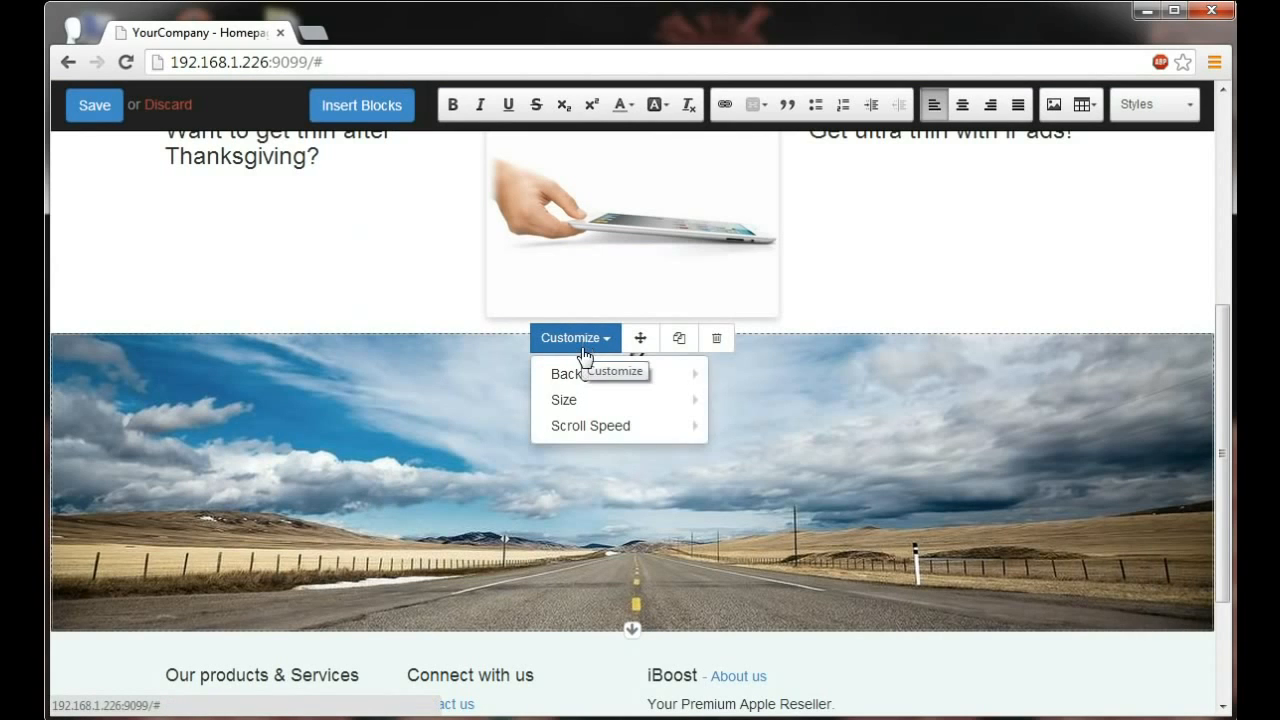
mouse_move(622, 428)
click(766, 485)
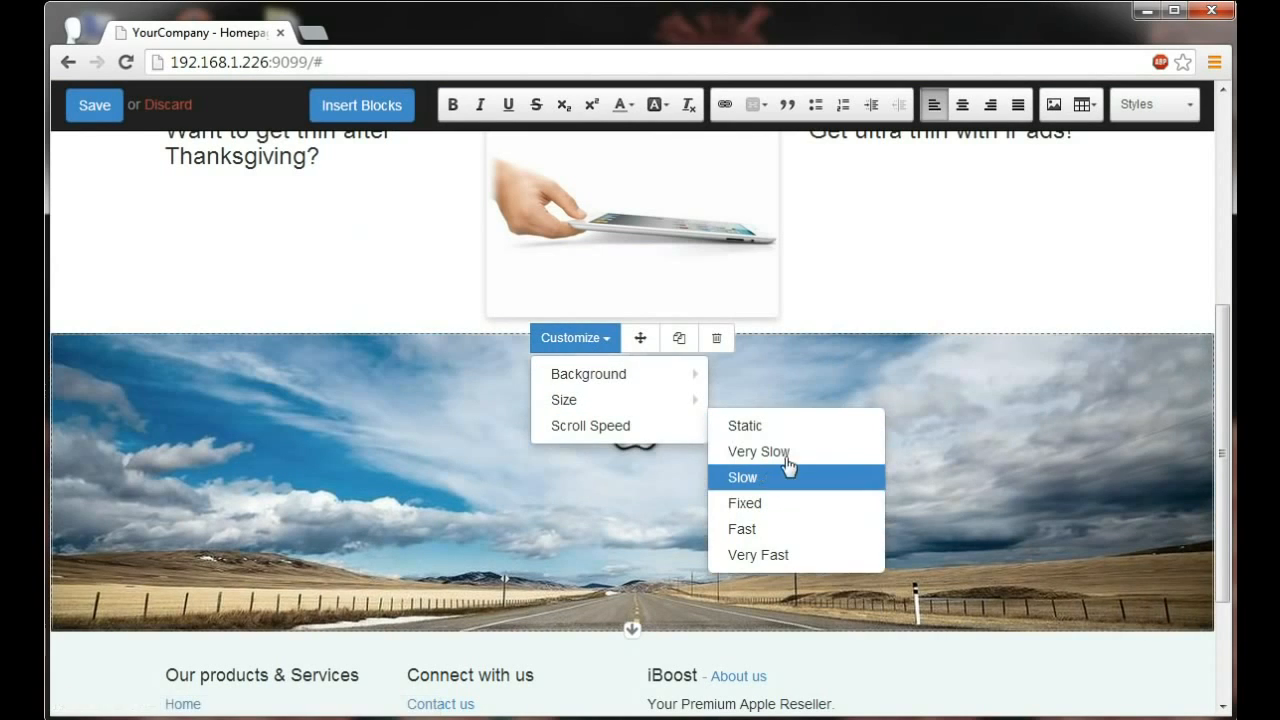
scroll(874, 283, down, 1)
scroll(874, 283, up, 3)
scroll(873, 283, down, 3)
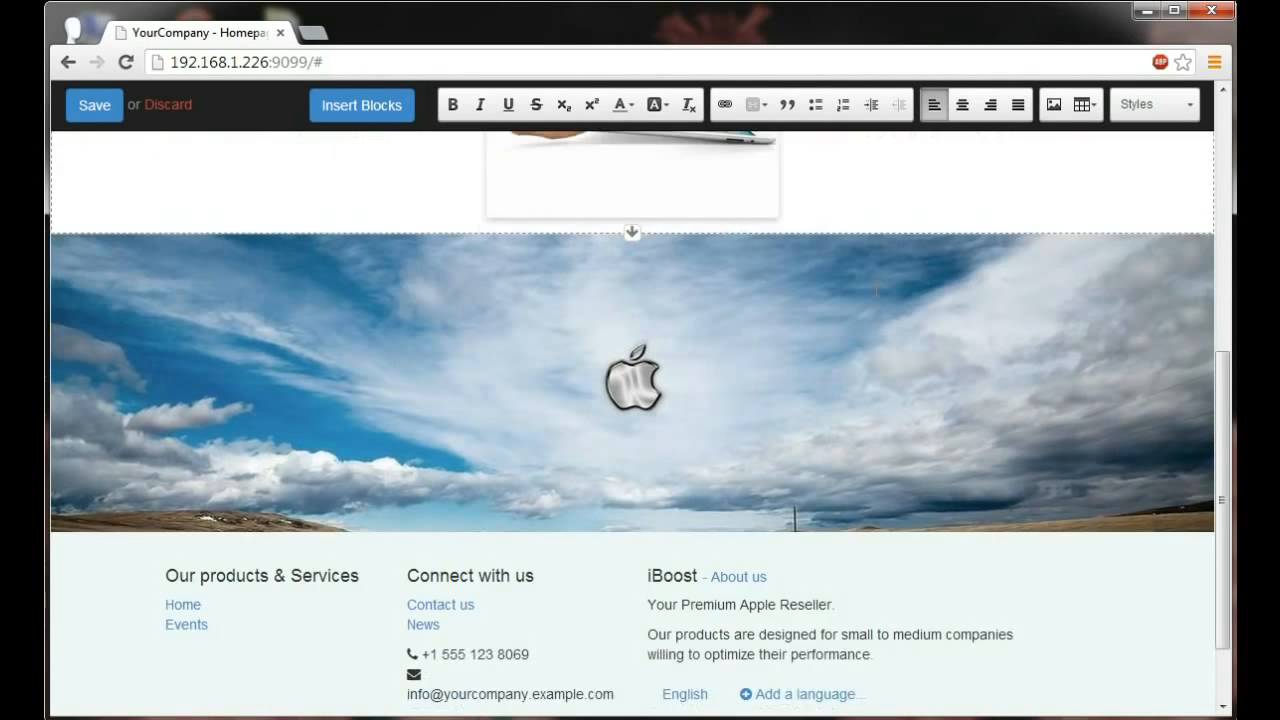
scroll(874, 289, up, 2)
scroll(877, 291, up, 1)
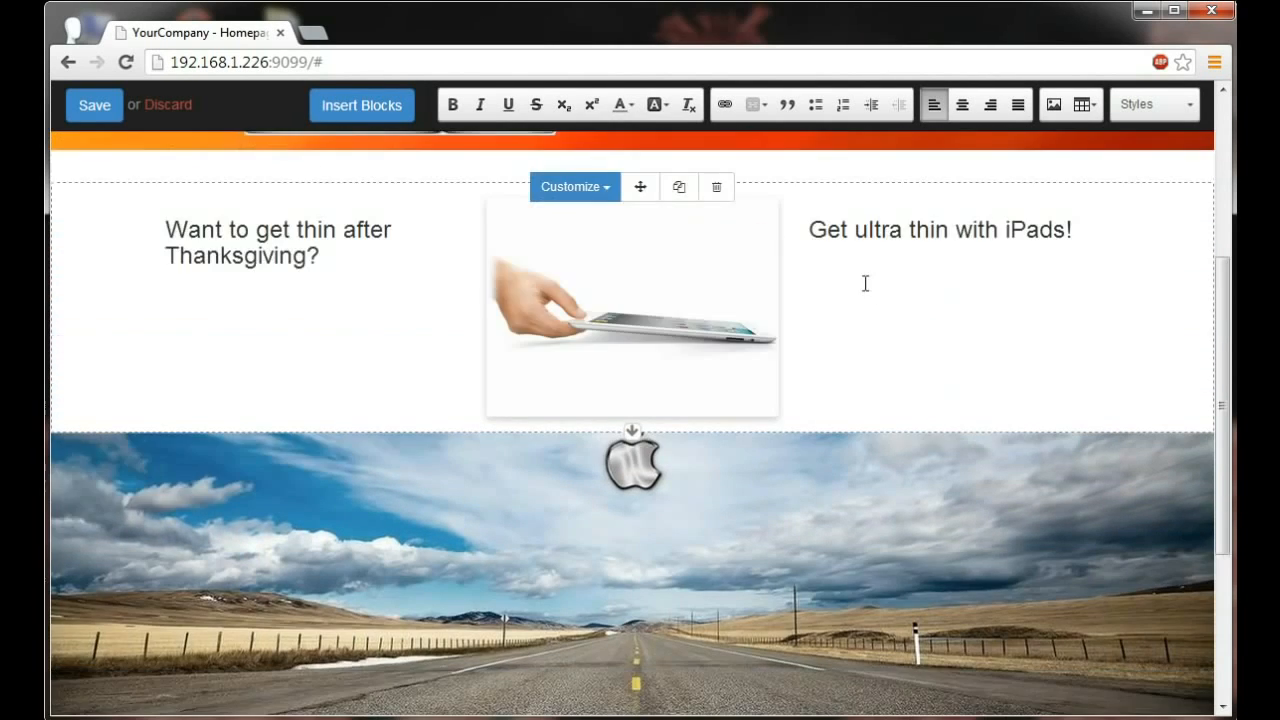
scroll(872, 303, up, 1)
scroll(874, 307, up, 3)
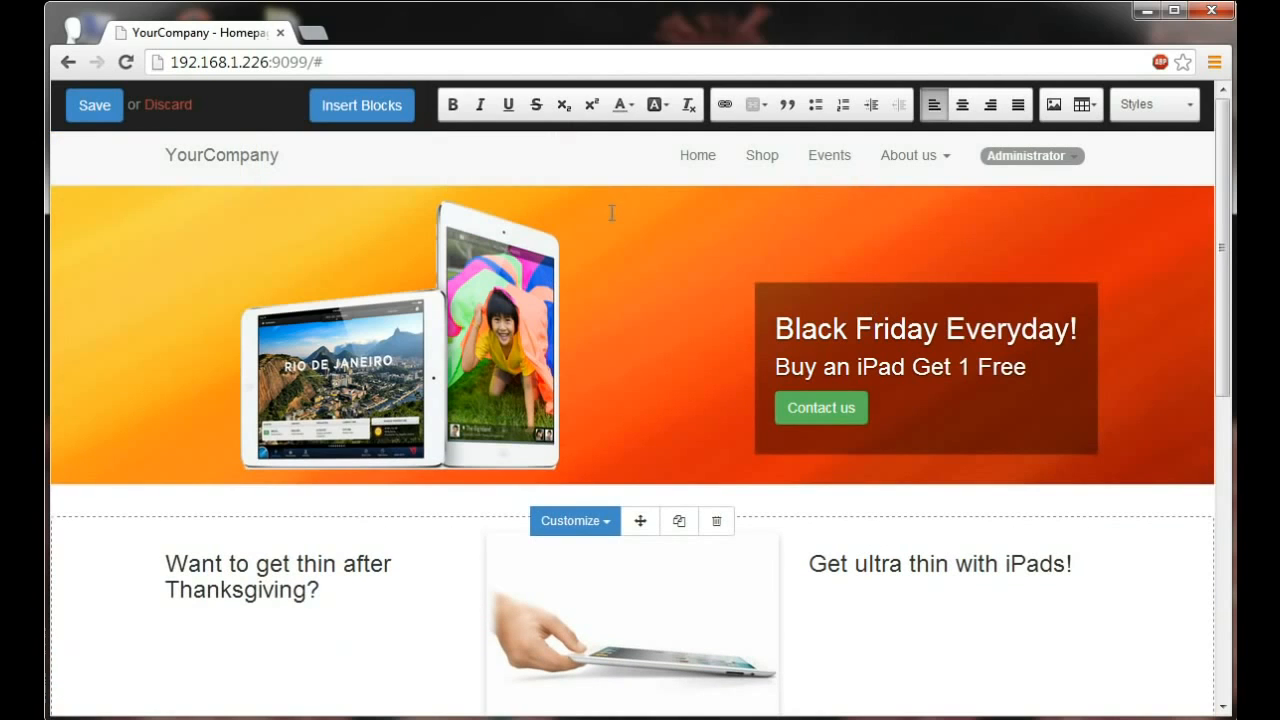
click(95, 106)
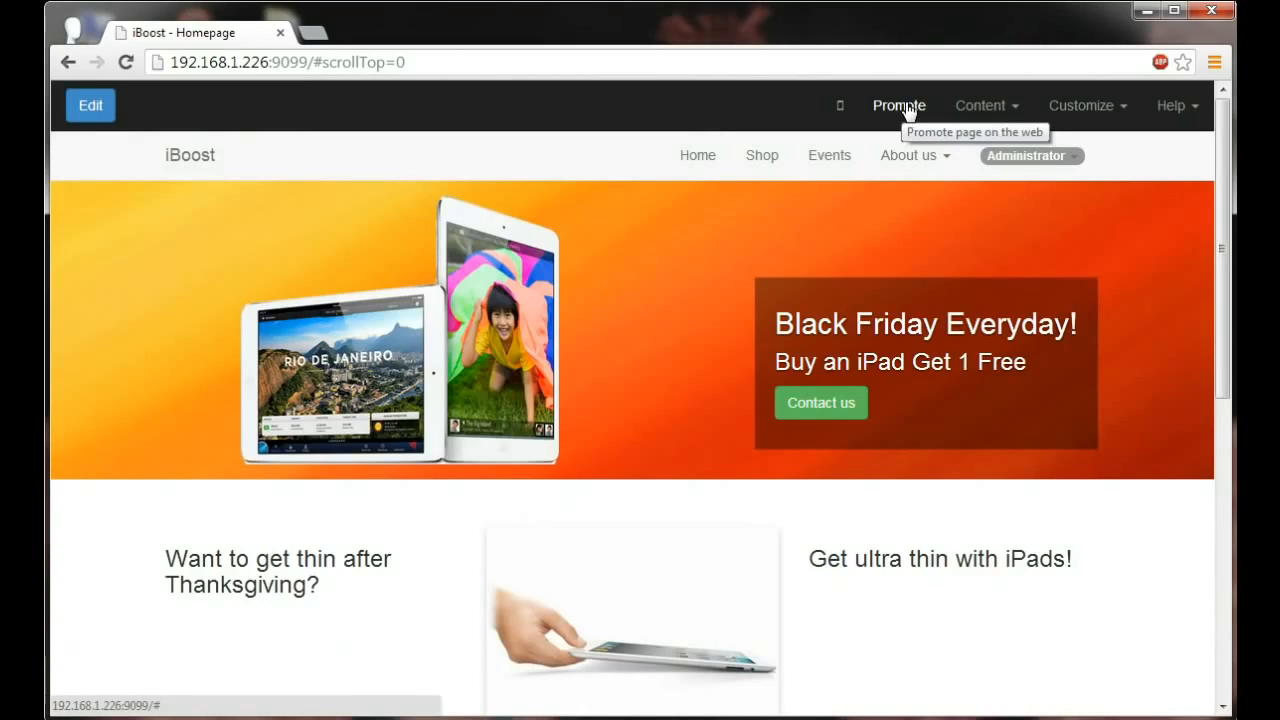
Make News and Contact us top-level menu entries, with News before About us and Contact us before Events, and save the menu
click(996, 114)
click(984, 150)
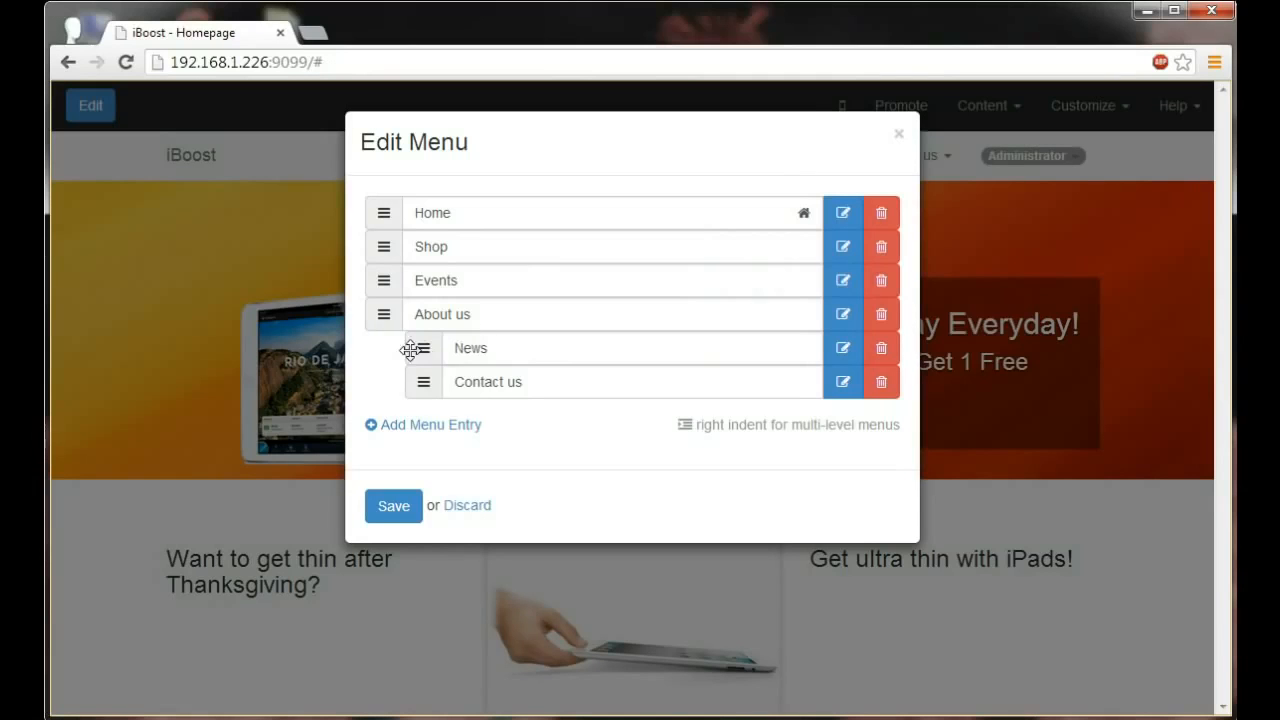
drag(417, 346, 366, 312)
drag(423, 381, 371, 278)
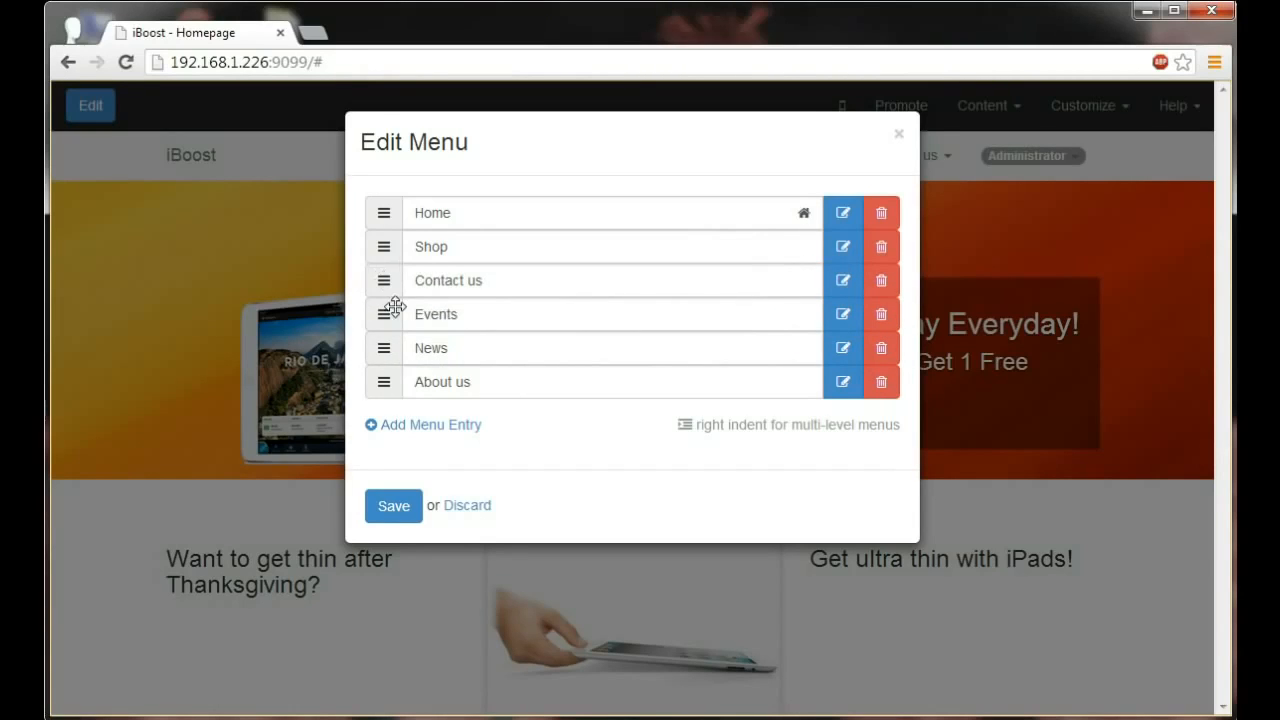
click(395, 507)
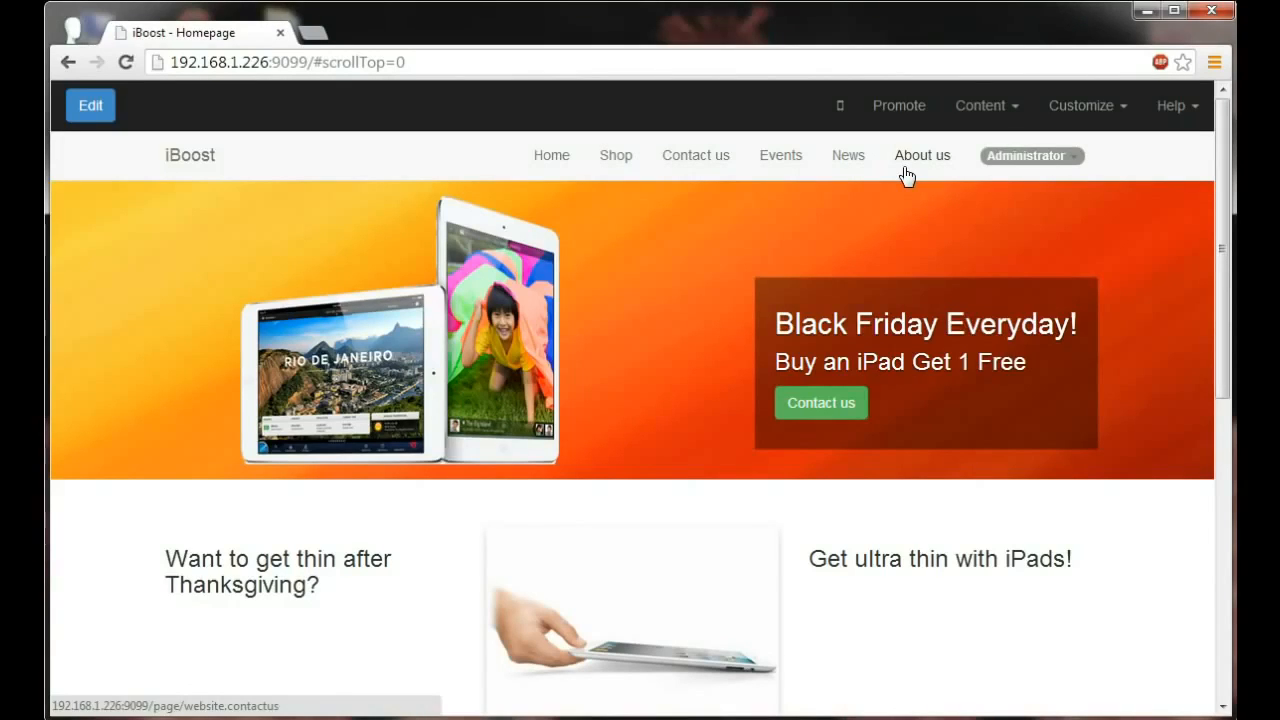
Create a new product named "iMac" from the website
click(976, 114)
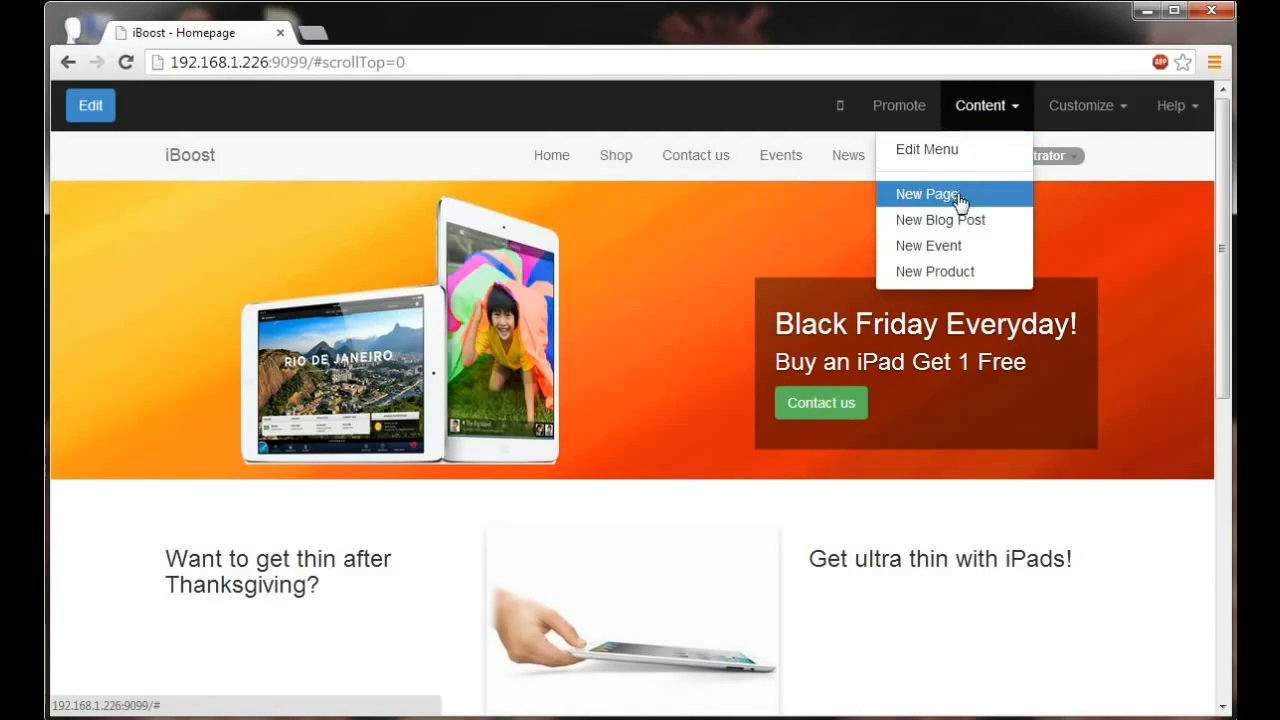
click(954, 273)
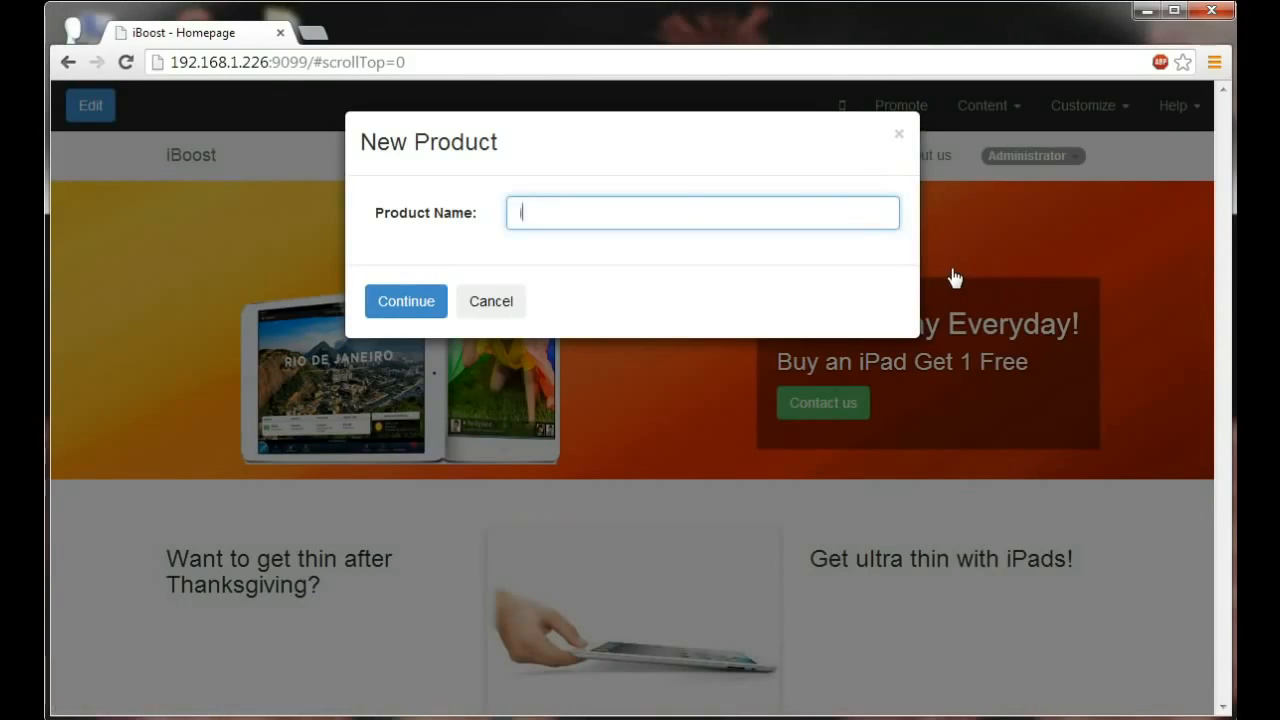
text(iMac)
click(415, 305)
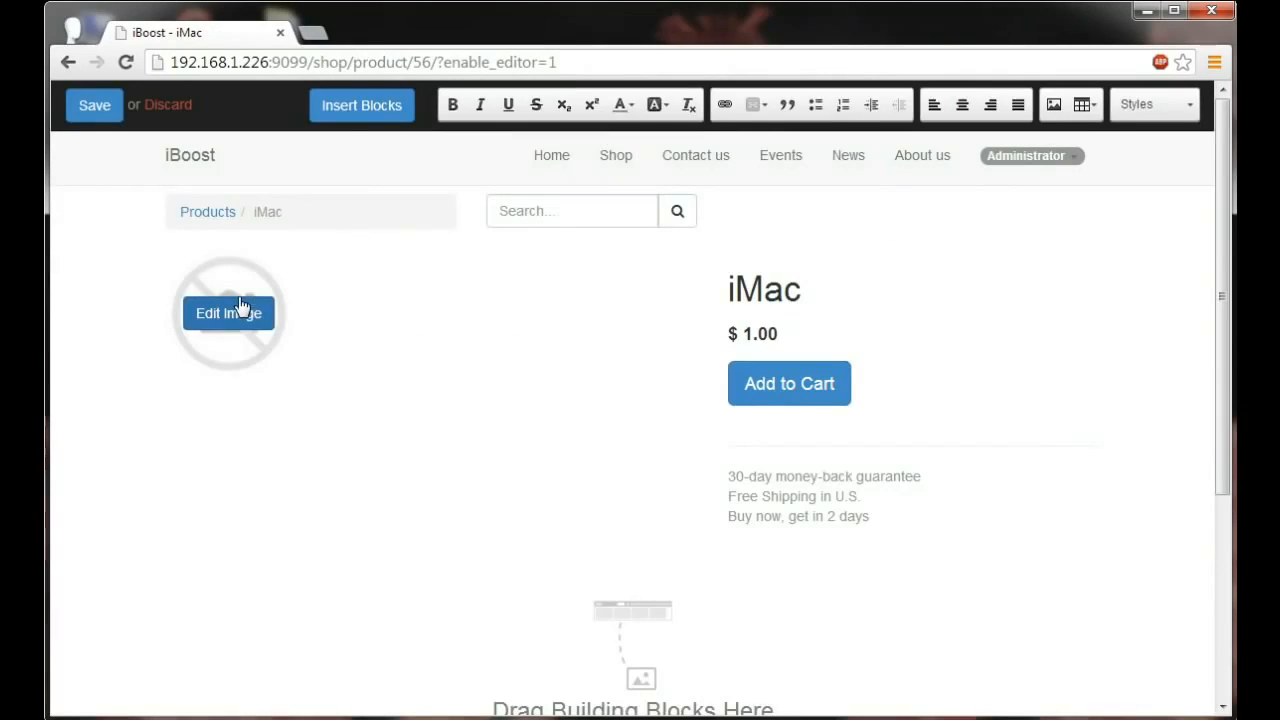
Set the product's image to the existing front-view picture of an iMac with keyboard and mouse
click(240, 314)
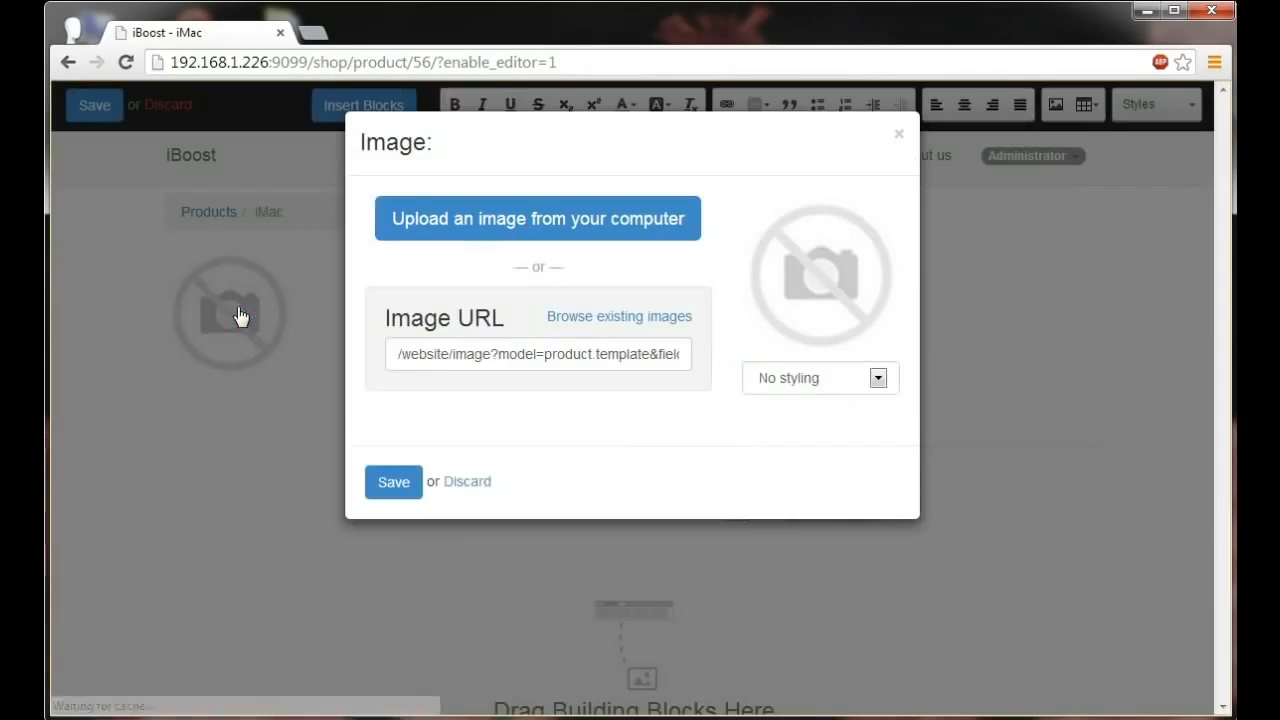
click(622, 318)
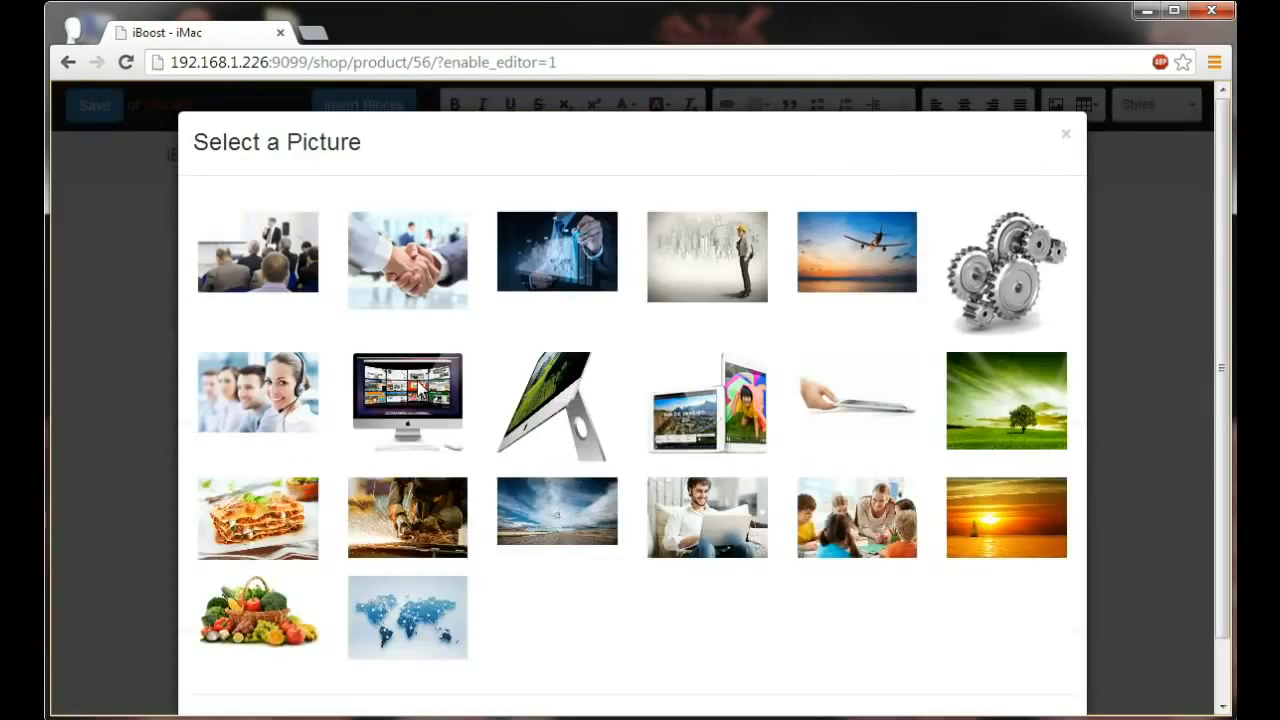
click(408, 402)
click(387, 486)
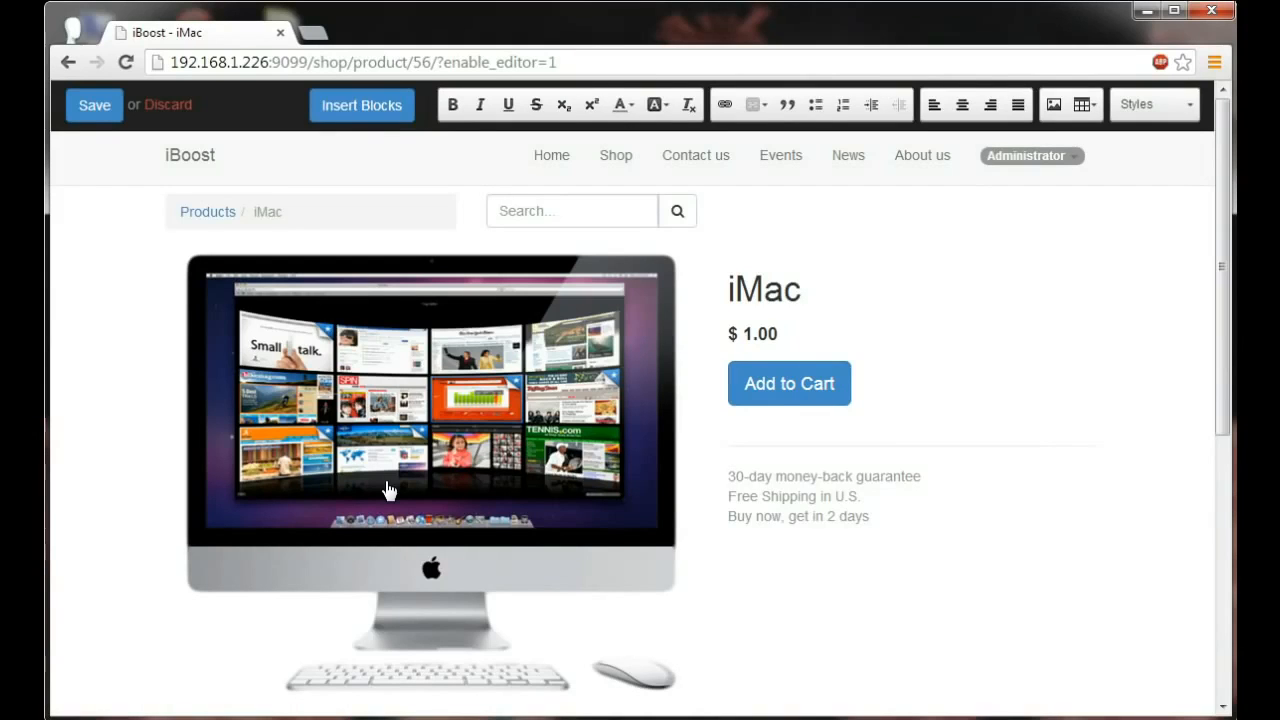
Rename the product as "27-inch iMac" and set its price to $1799.00
click(751, 296)
text(27)
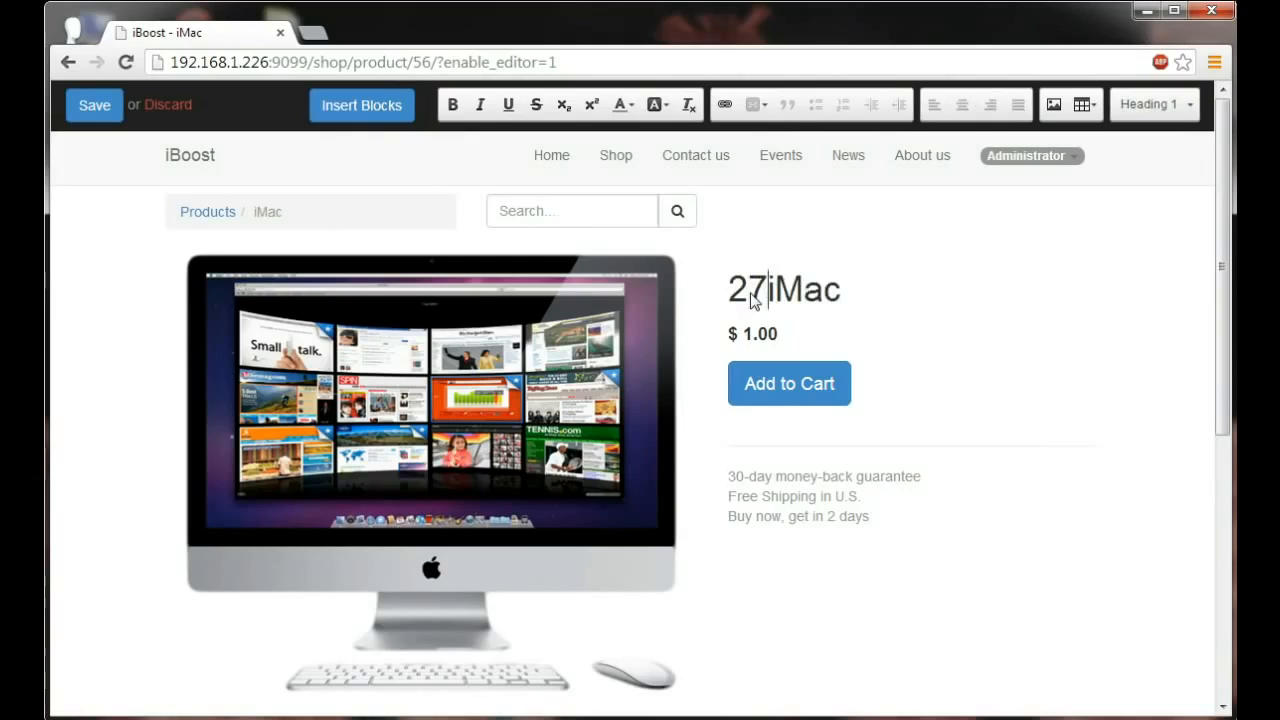
text(-inch)
click(750, 332)
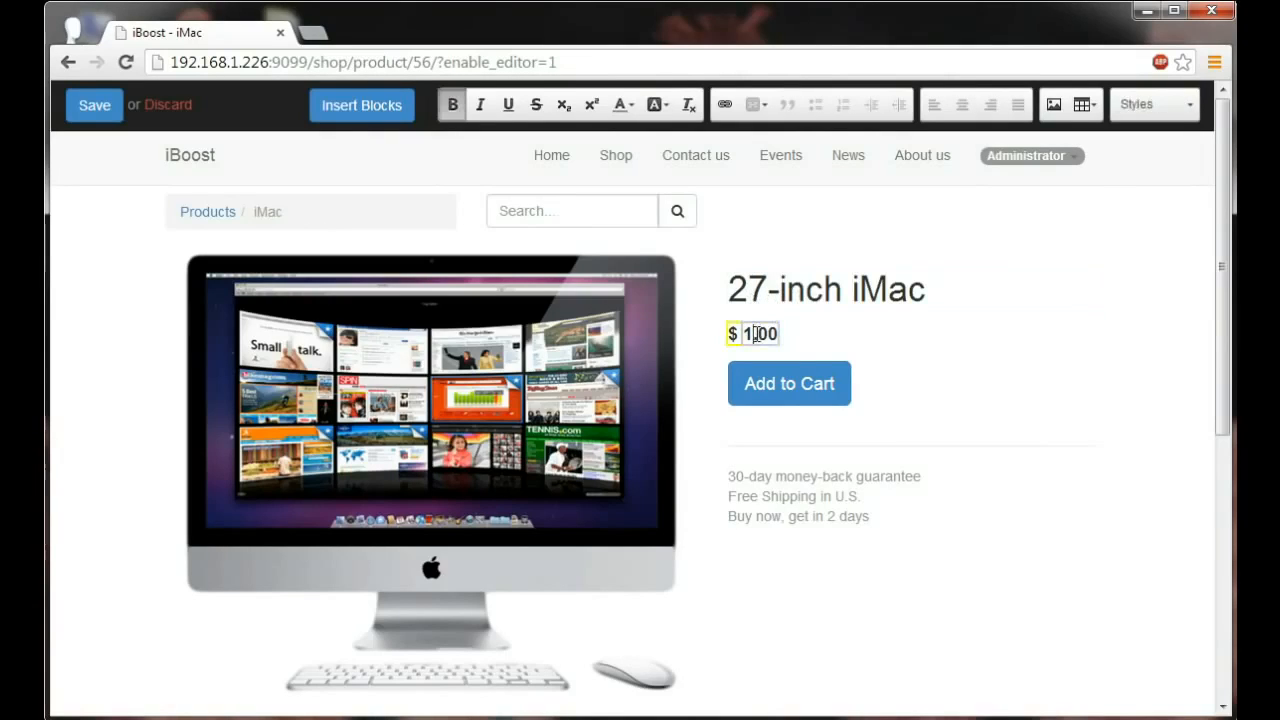
text(799)
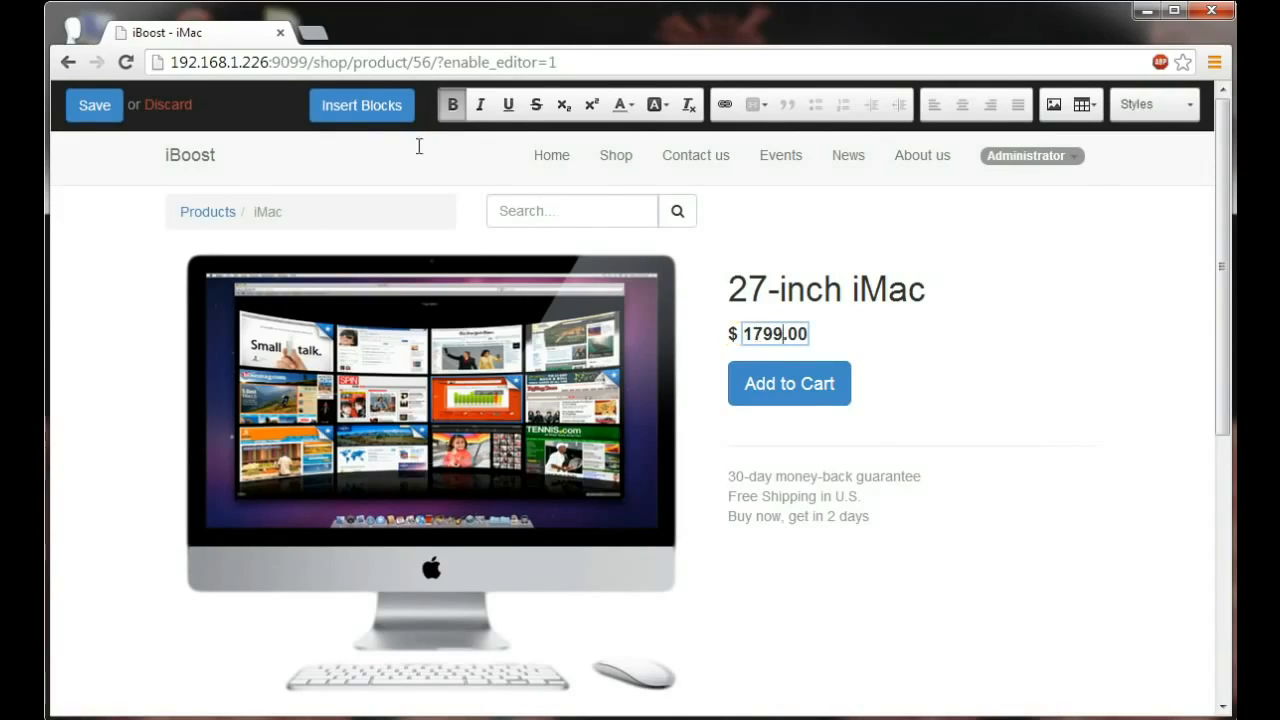
Insert a Text-Image block below the product and replace its image with the existing angled side-view picture of an iMac
click(370, 109)
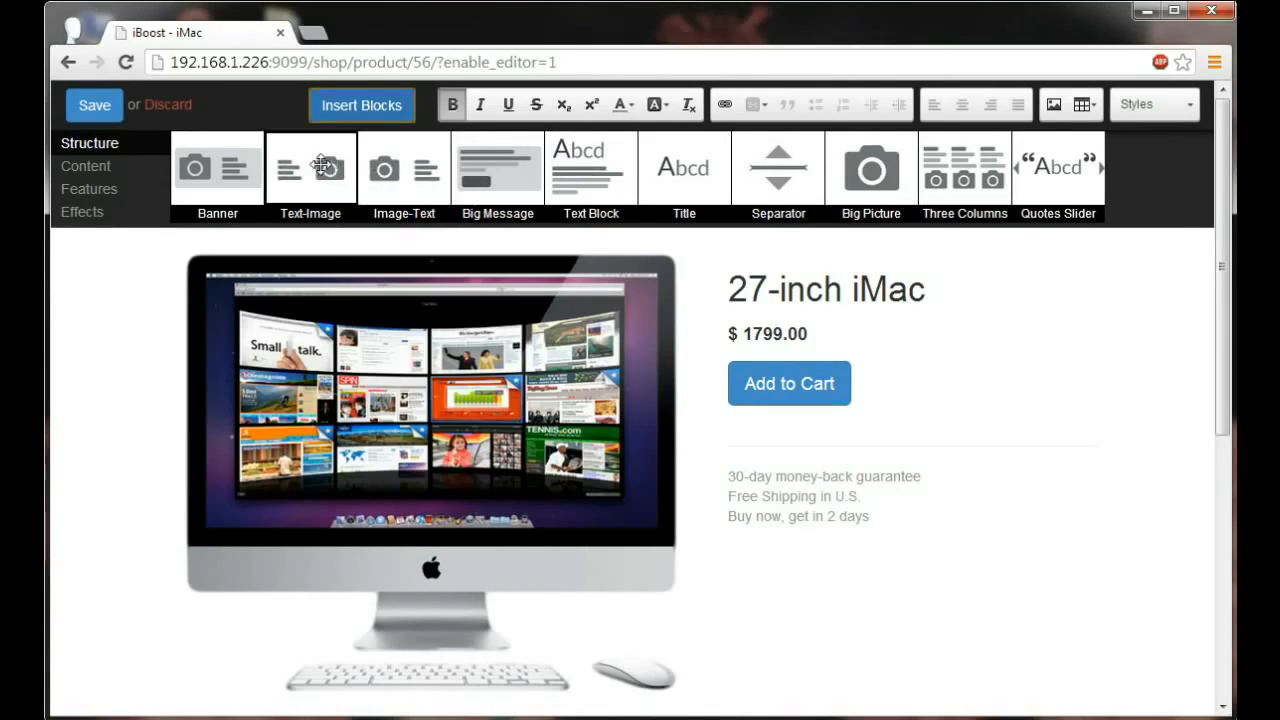
drag(333, 168, 459, 587)
scroll(460, 590, down, 2)
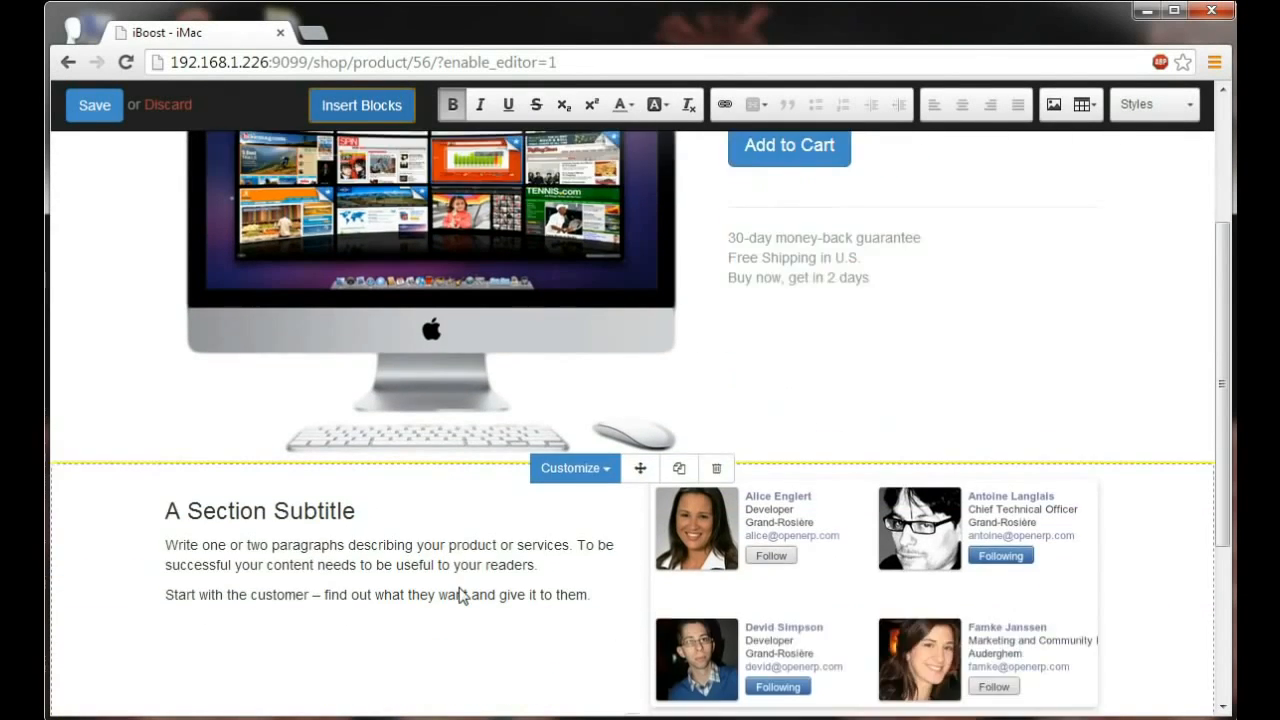
click(855, 505)
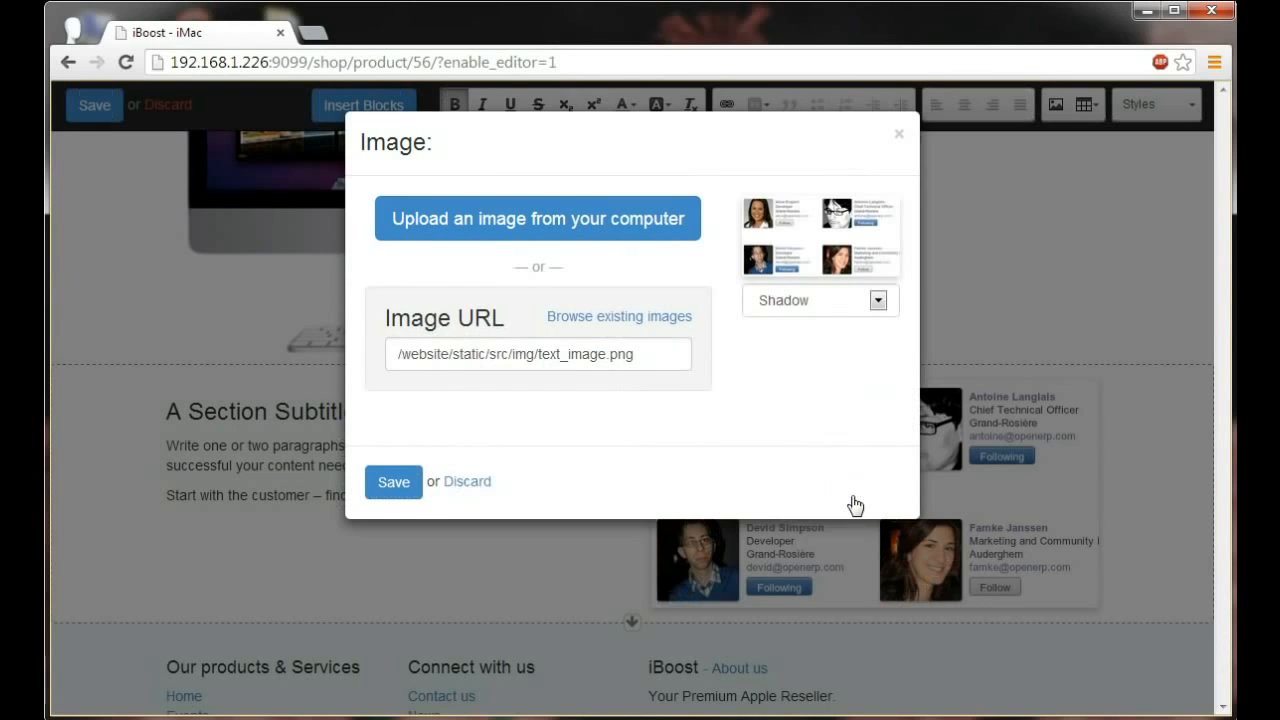
click(646, 323)
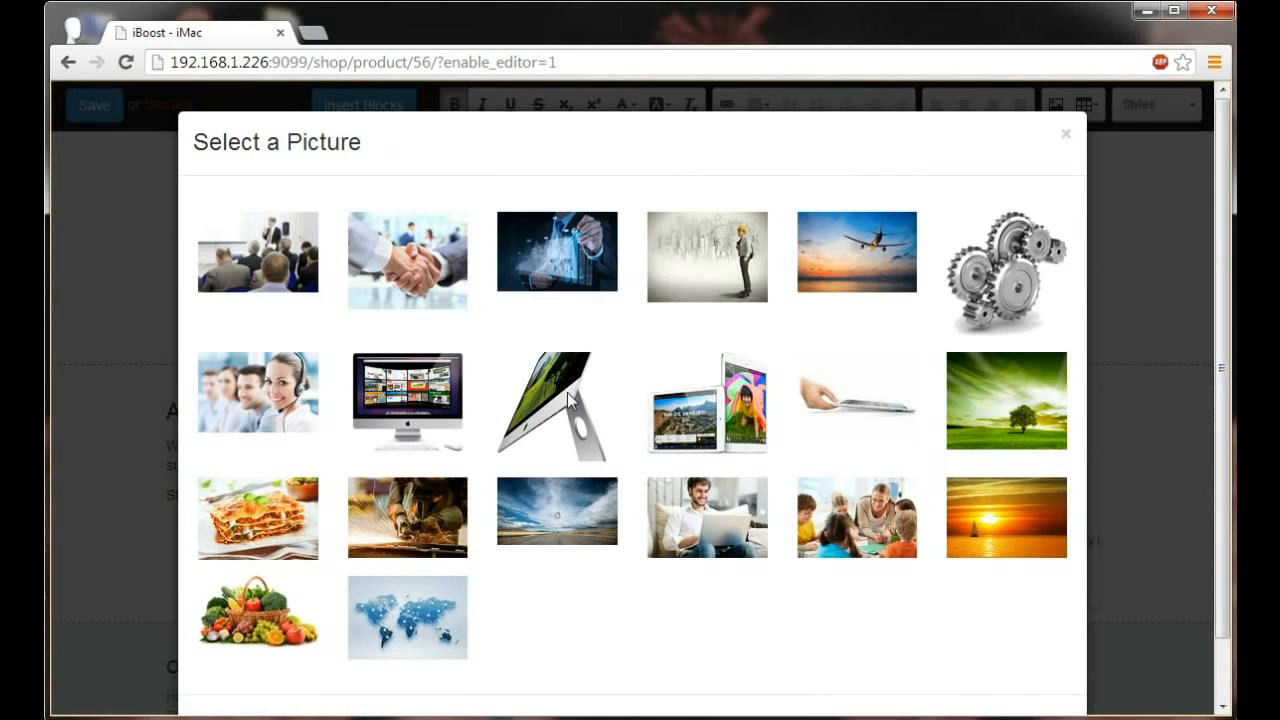
click(567, 392)
click(369, 487)
Replace the Text-Image block's subtitle and paragraphs with the heading "Performance and design."
click(590, 398)
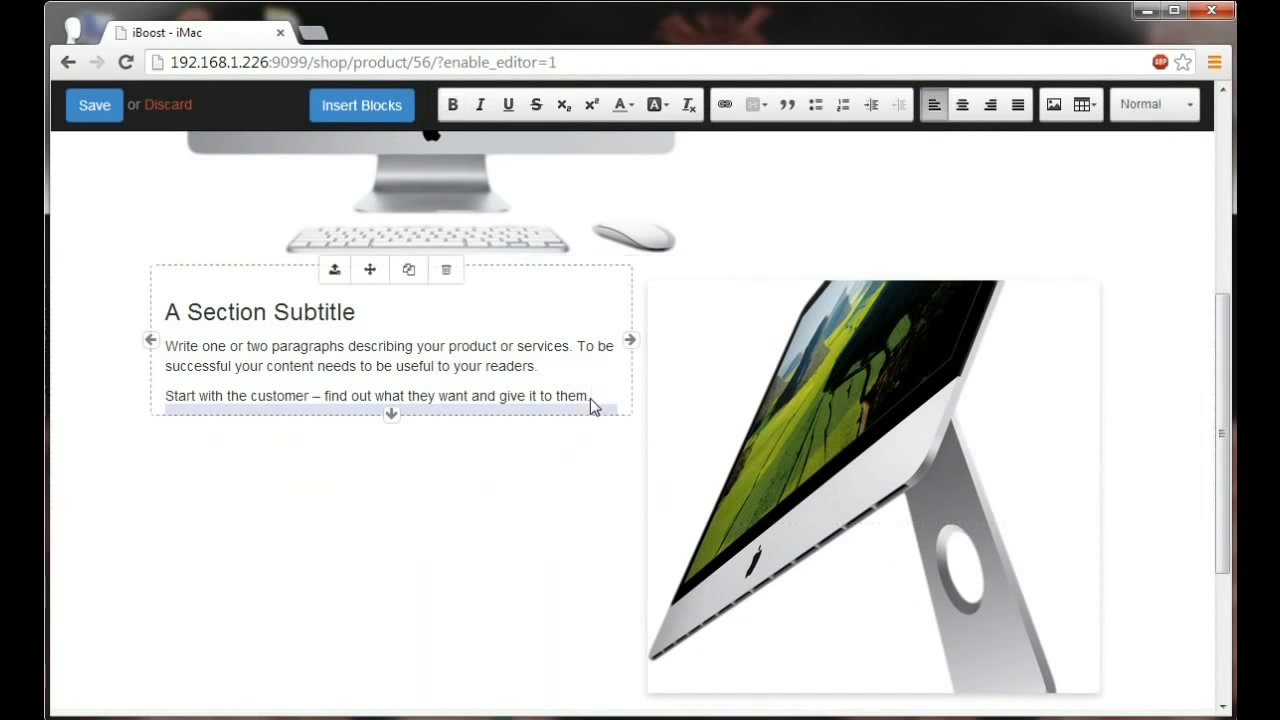
drag(594, 395, 165, 314)
key(BackSpace)
text(Performance and design.)
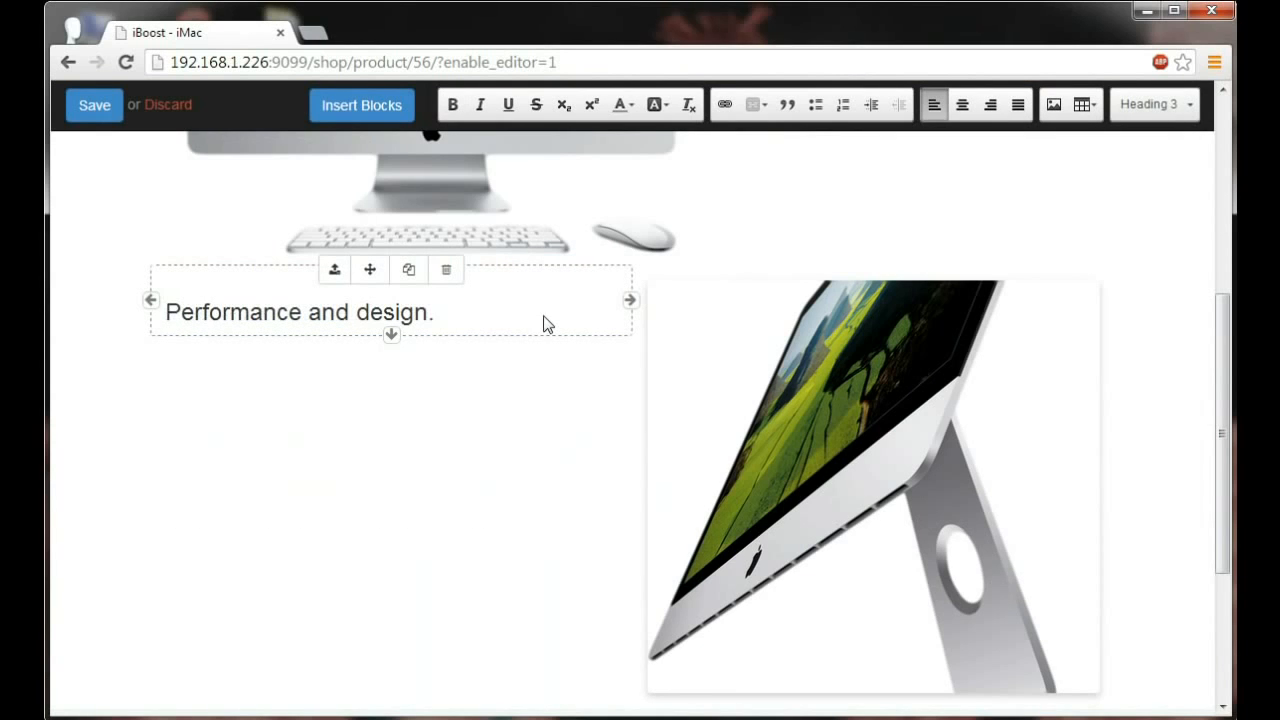
Insert a Big Picture block below the Text-Image block and delete its headline
scroll(545, 323, up, 5)
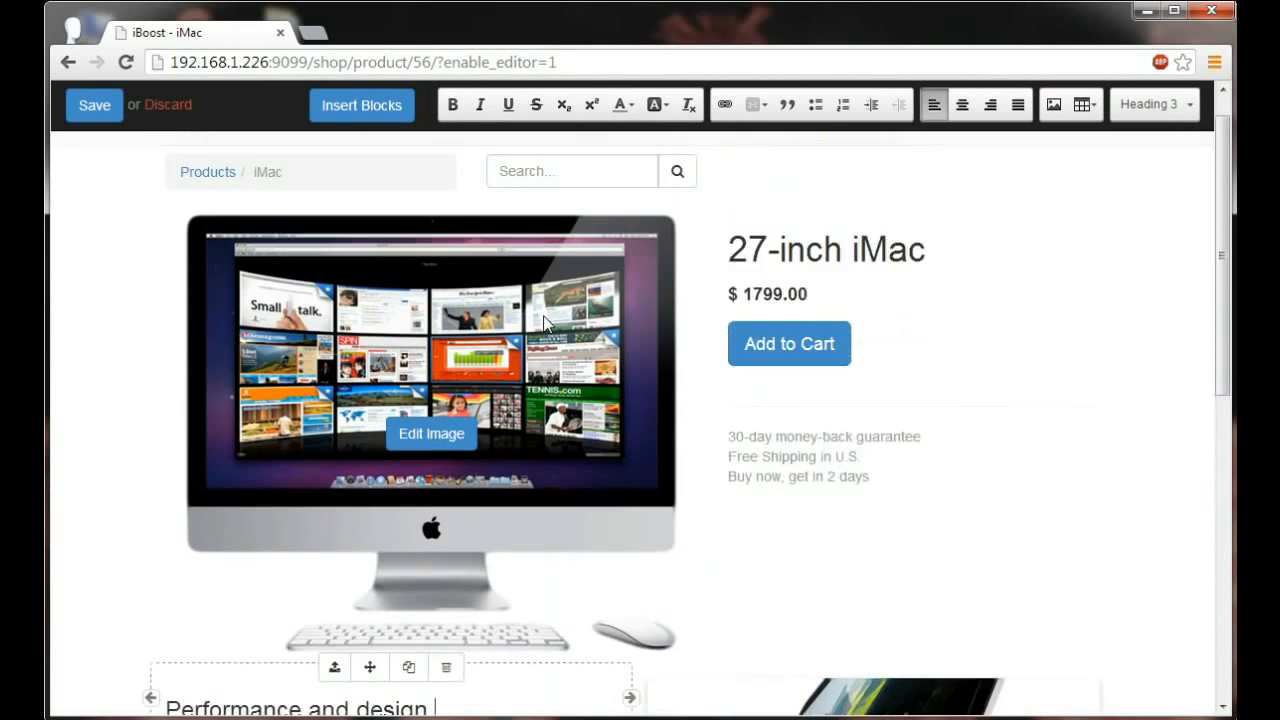
click(364, 106)
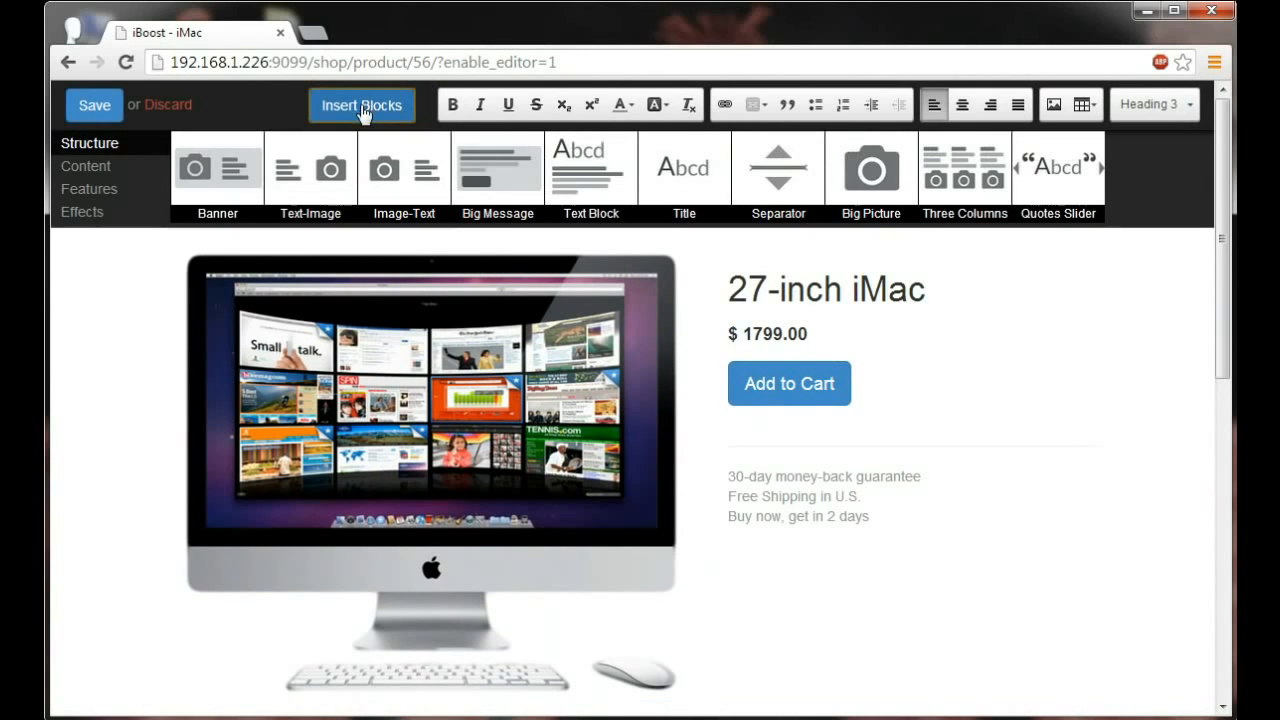
drag(871, 181, 635, 598)
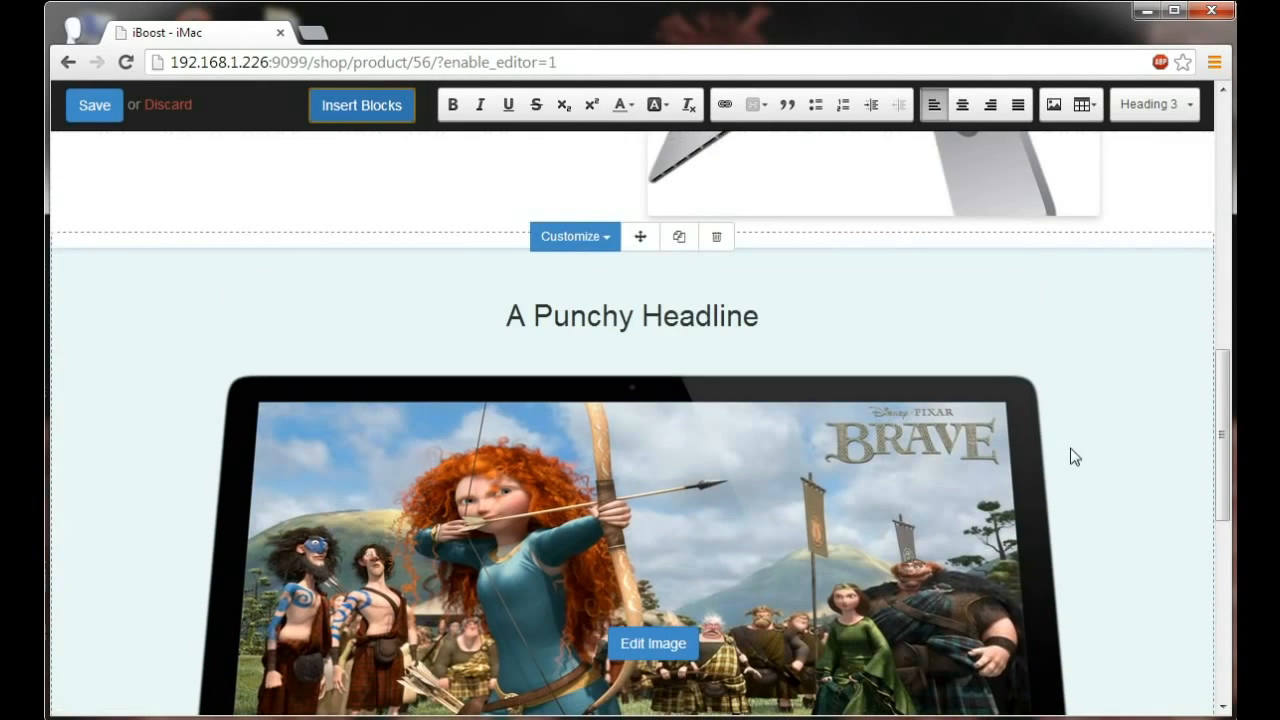
click(764, 322)
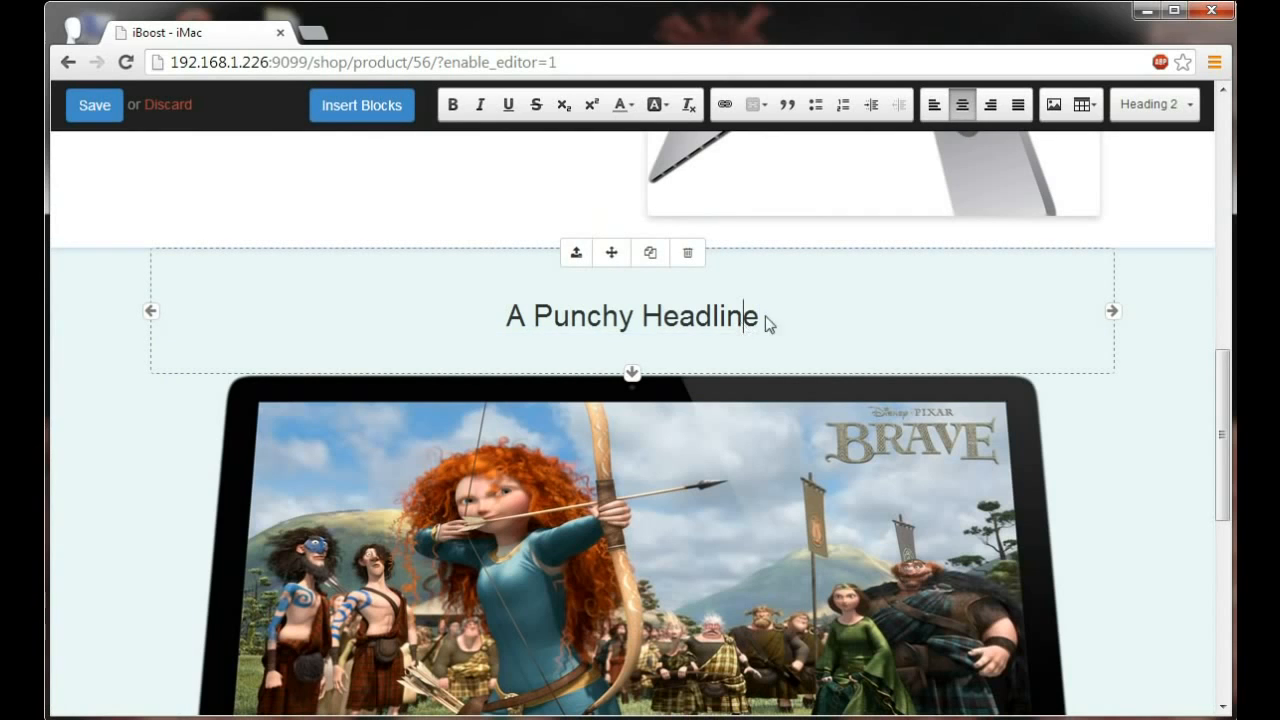
drag(763, 322, 510, 322)
key(BackSpace)
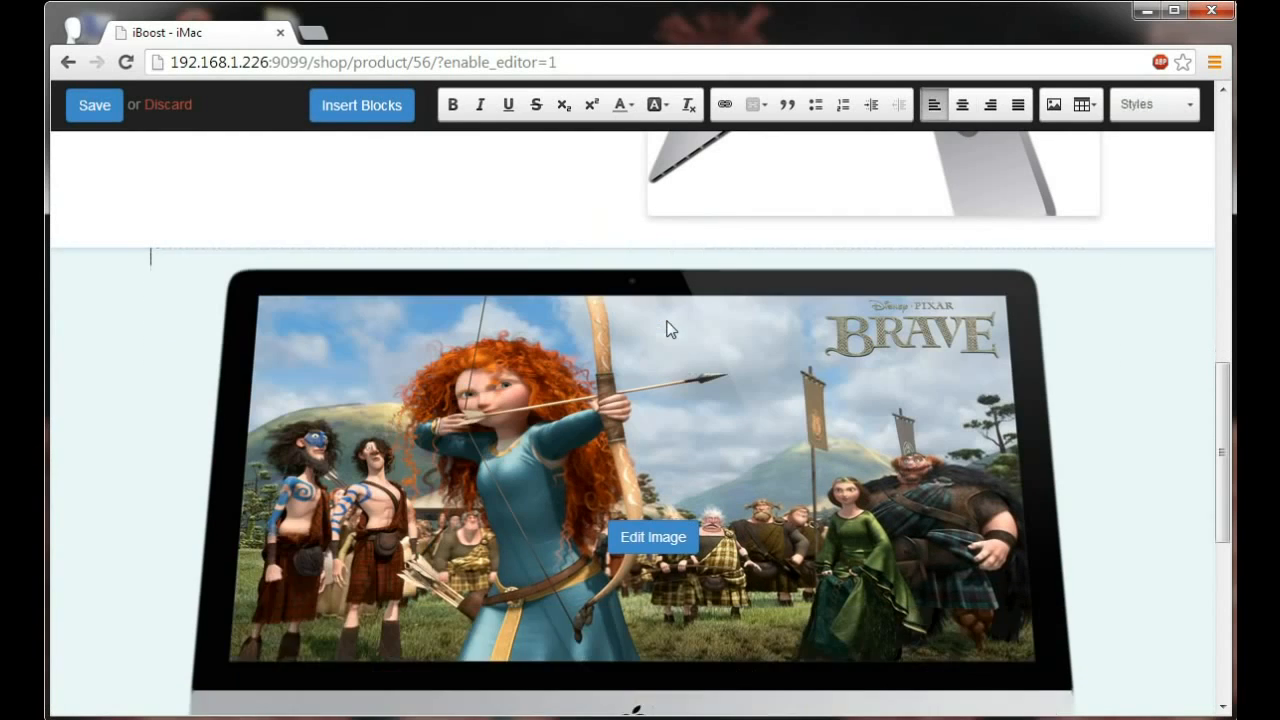
Insert a Comparisons block between the product details and the "Performance and design." section, and delete its Expert column
scroll(791, 313, up, 1)
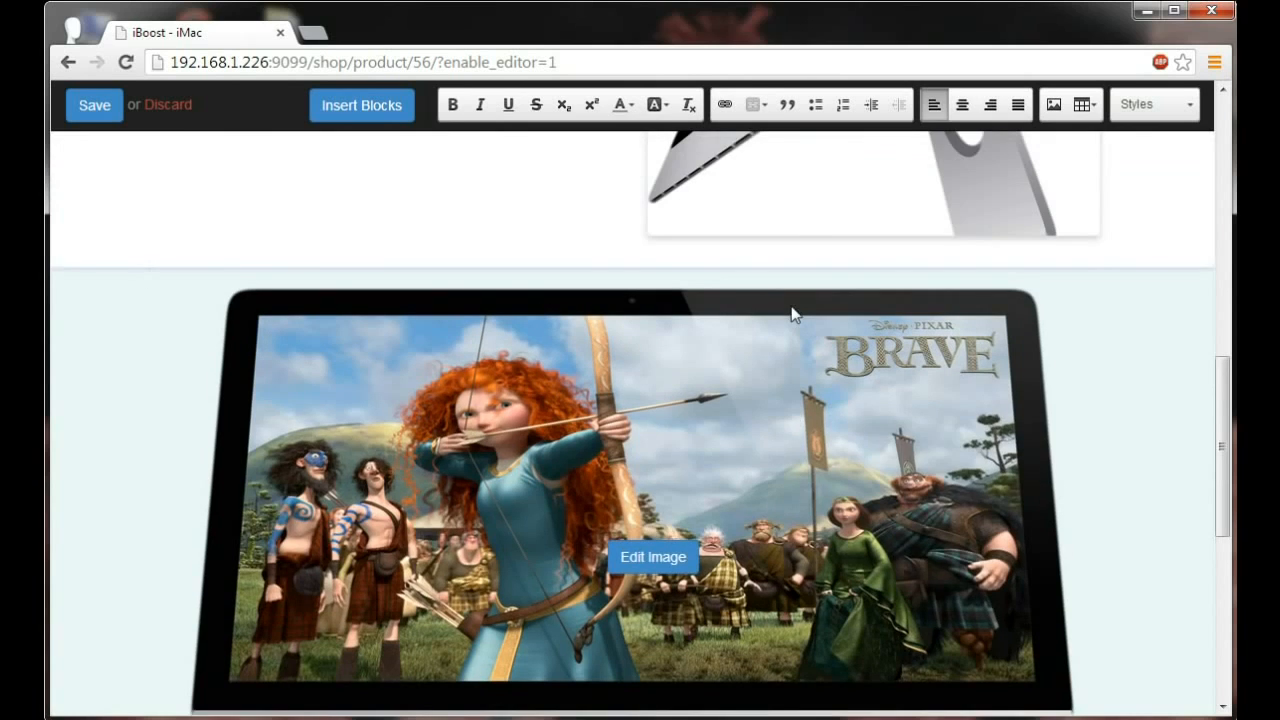
scroll(791, 313, up, 1)
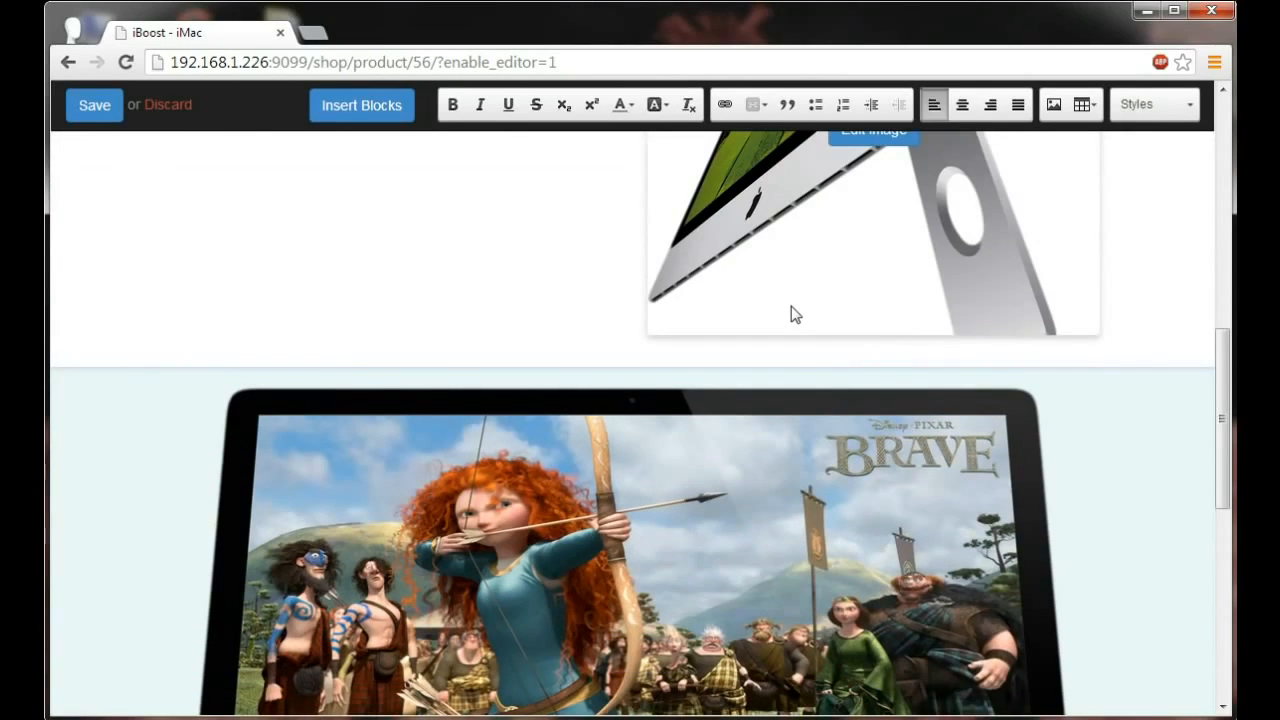
scroll(791, 313, up, 8)
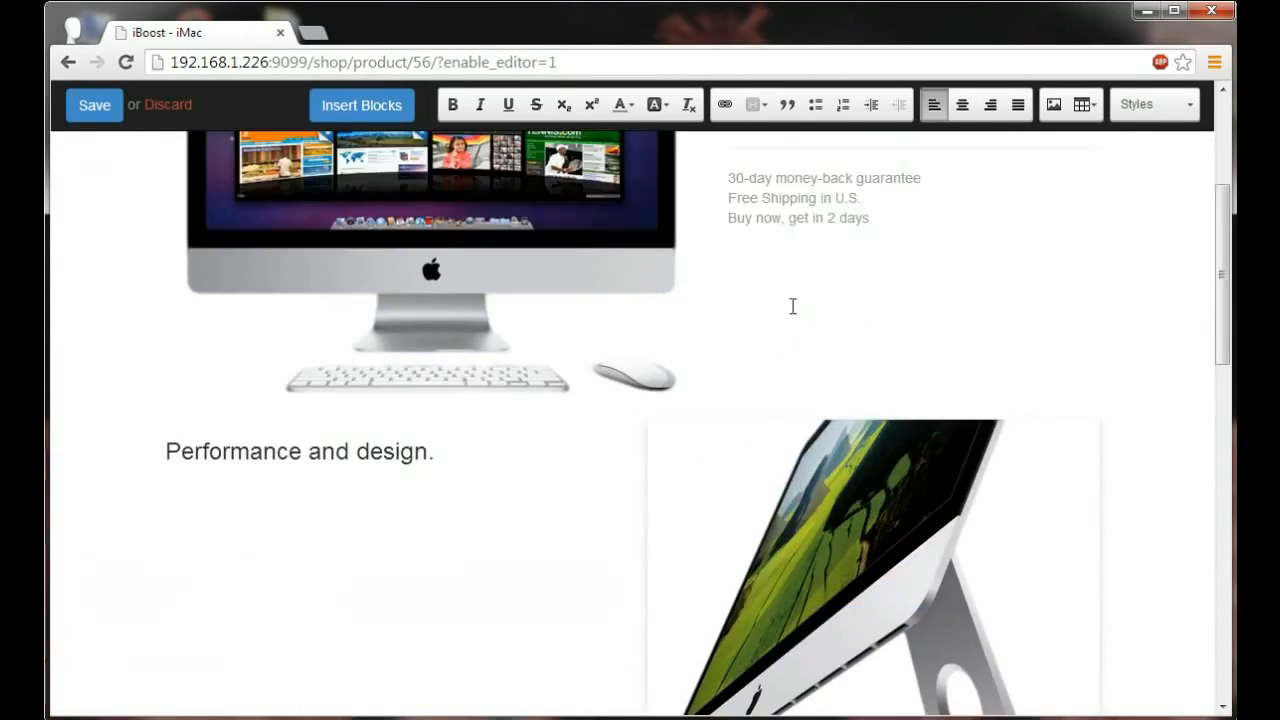
scroll(792, 308, up, 1)
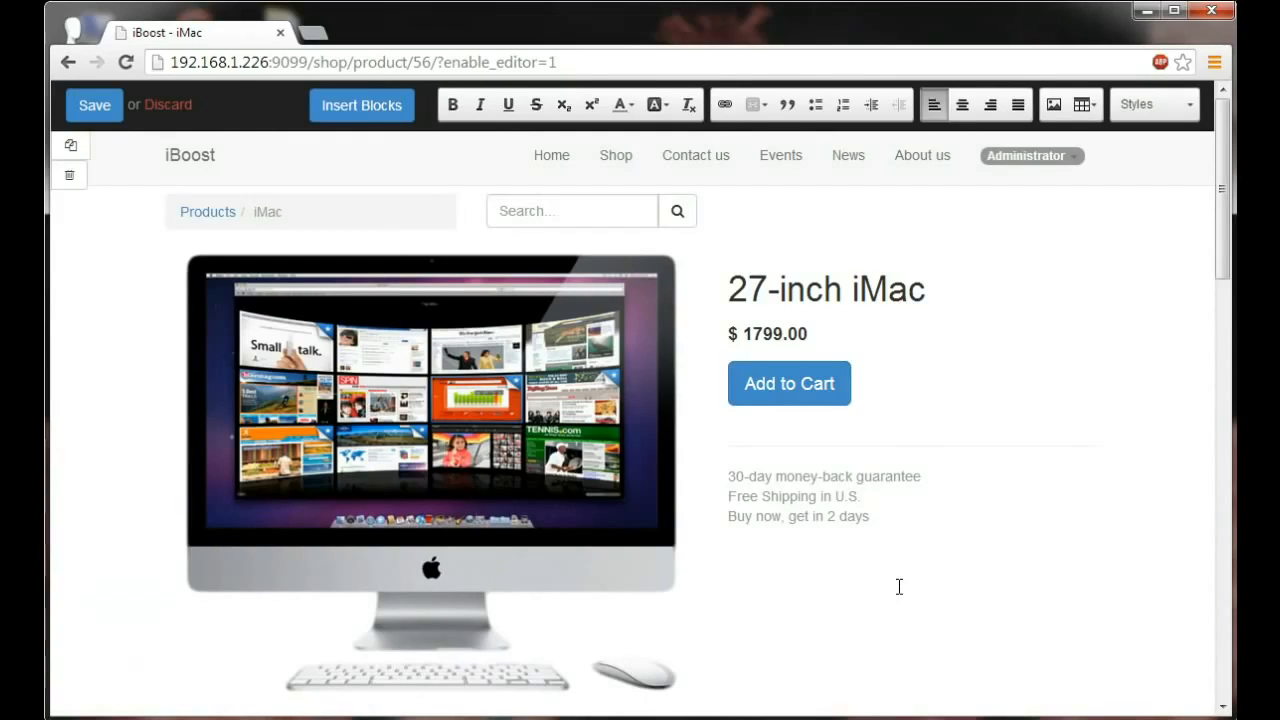
click(386, 108)
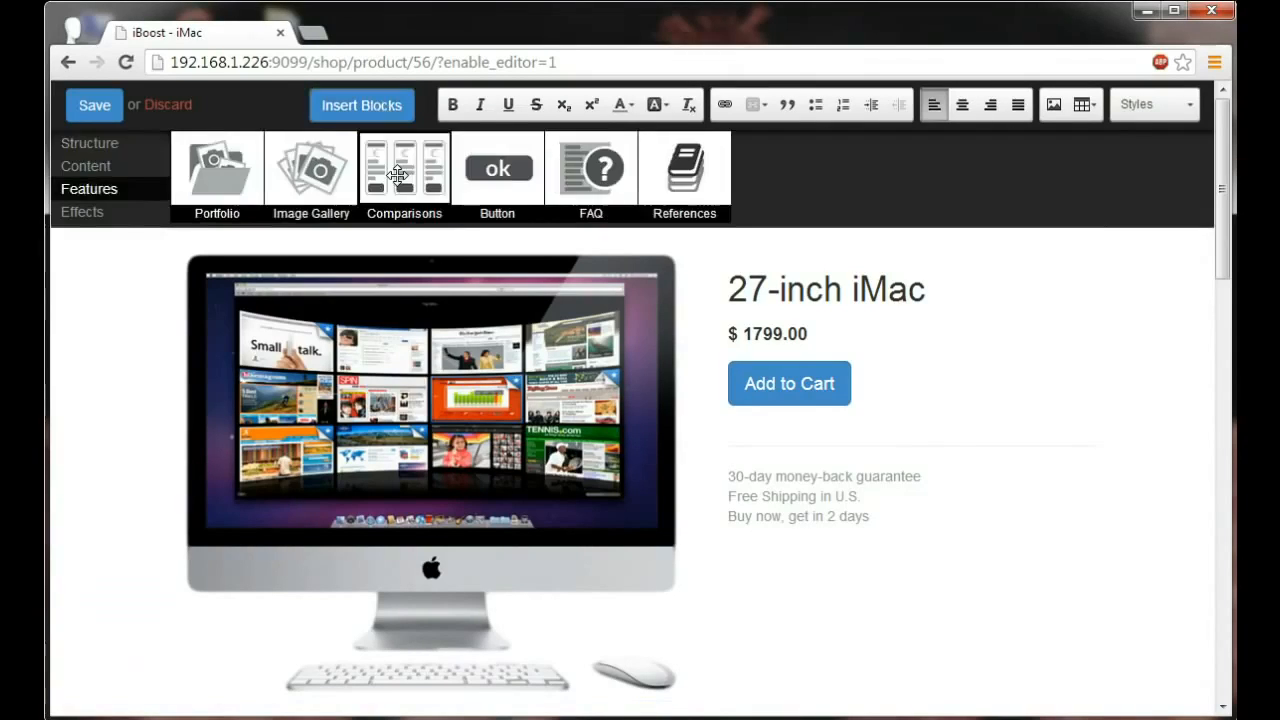
drag(397, 176, 584, 521)
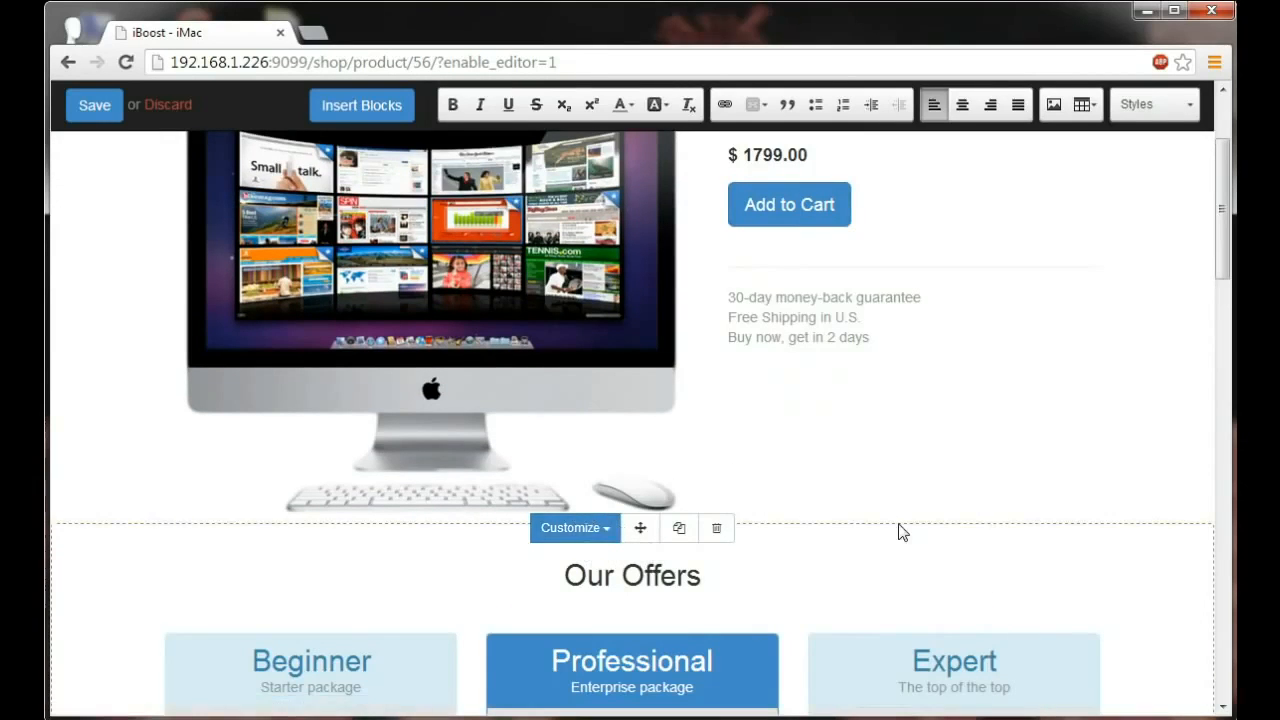
scroll(900, 528, down, 1)
scroll(898, 523, down, 3)
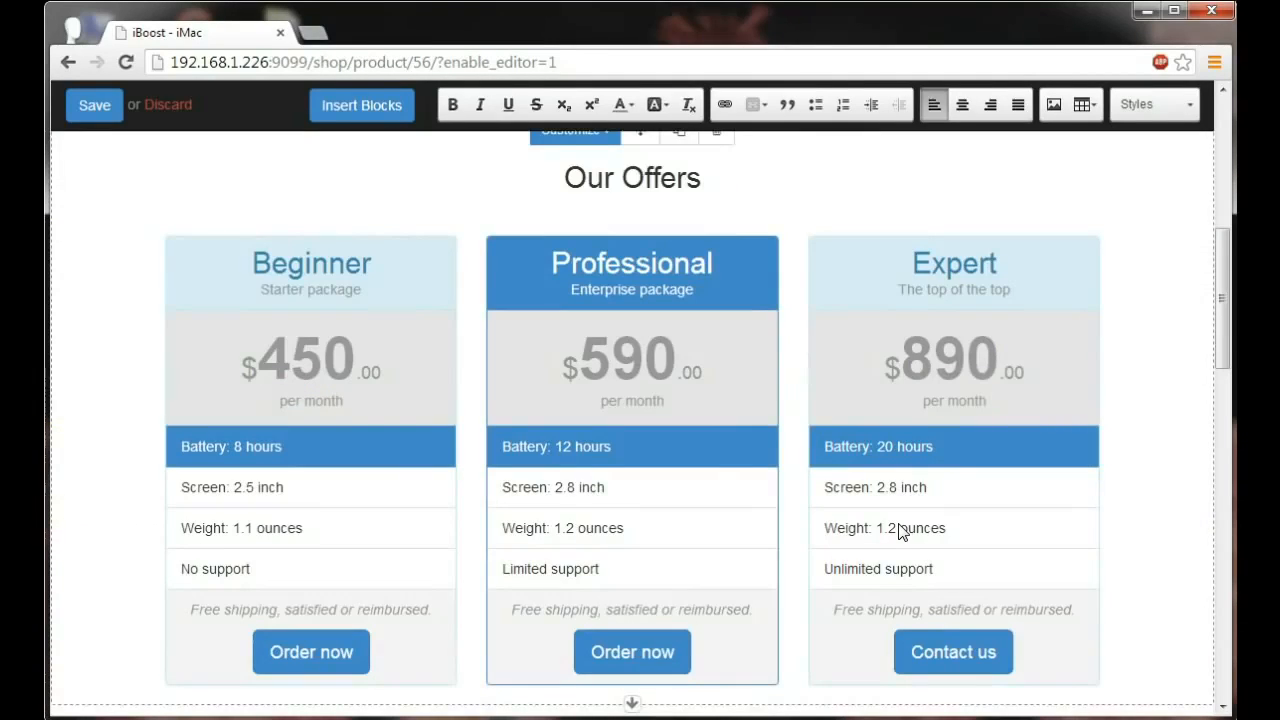
click(1058, 344)
click(1009, 244)
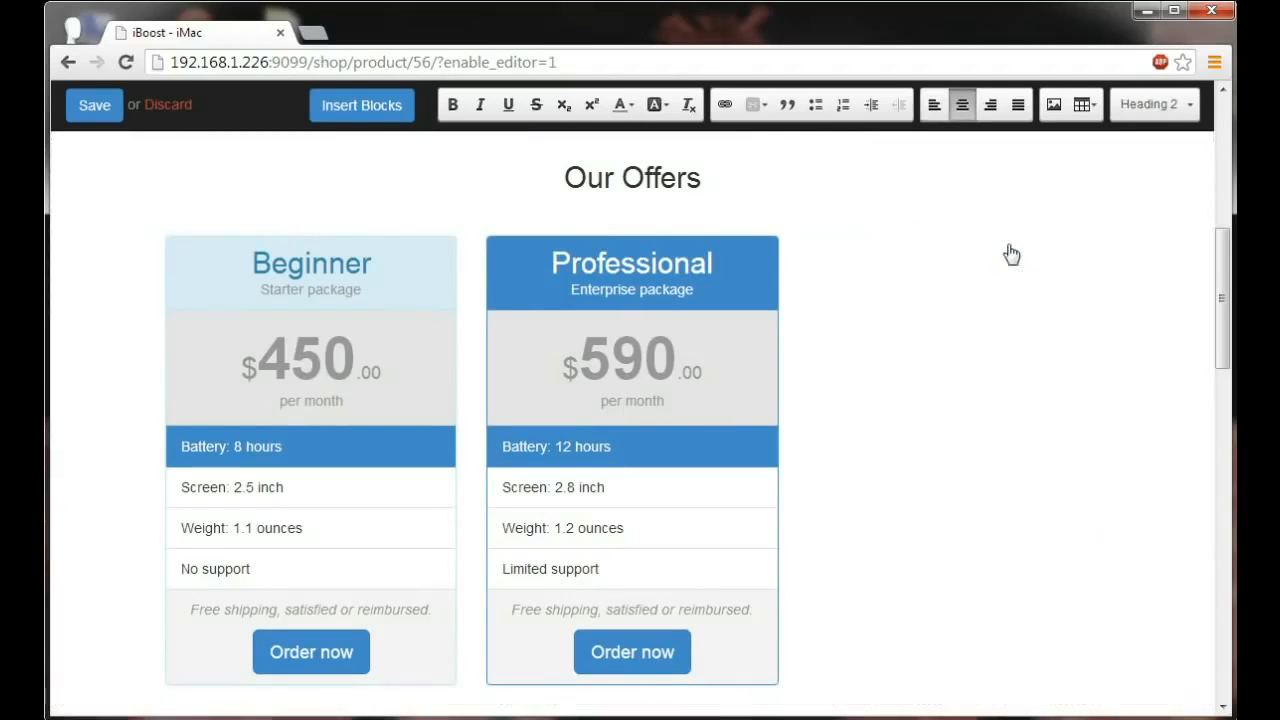
Rename the Beginner offer as "Home" and set its price to $1799
click(364, 272)
double_click(362, 270)
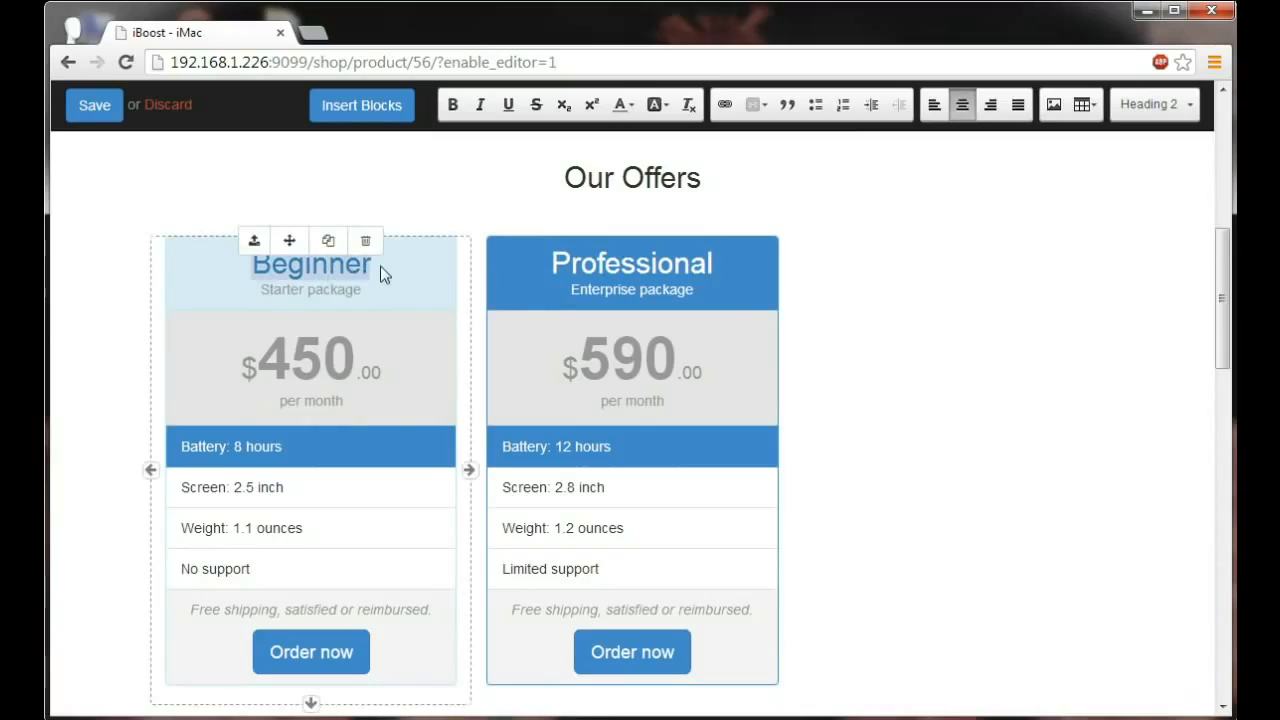
text(Home)
click(349, 368)
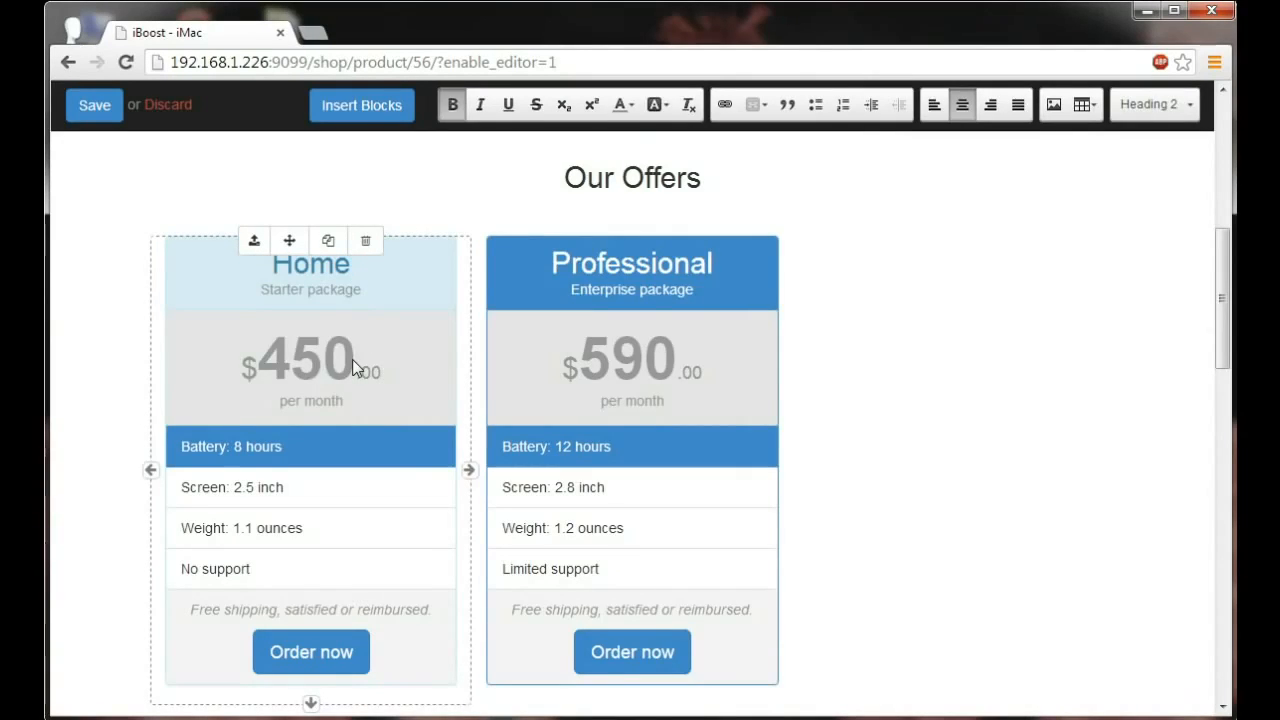
key(BackSpace)
key(BackSpace)
key(BackSpace)
text(1799)
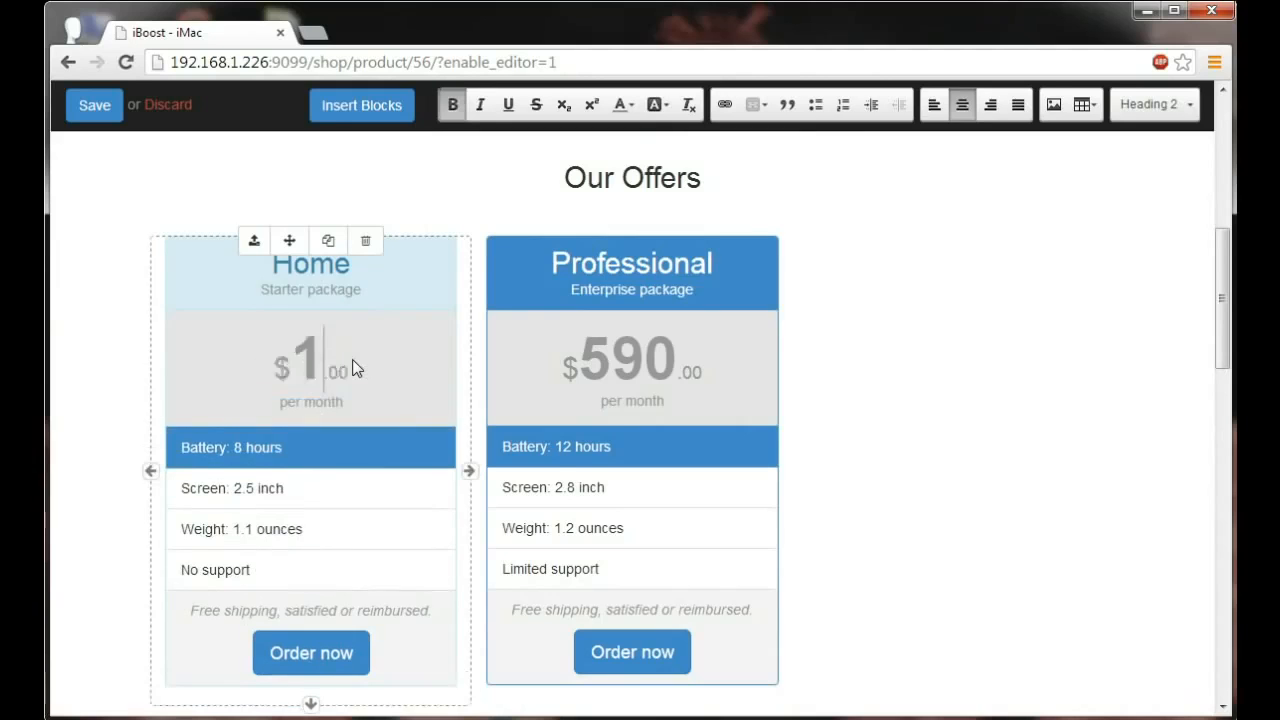
Set the Professional offer's price to $1999
click(685, 370)
key(BackSpace)
key(BackSpace)
key(BackSpace)
text(1999)
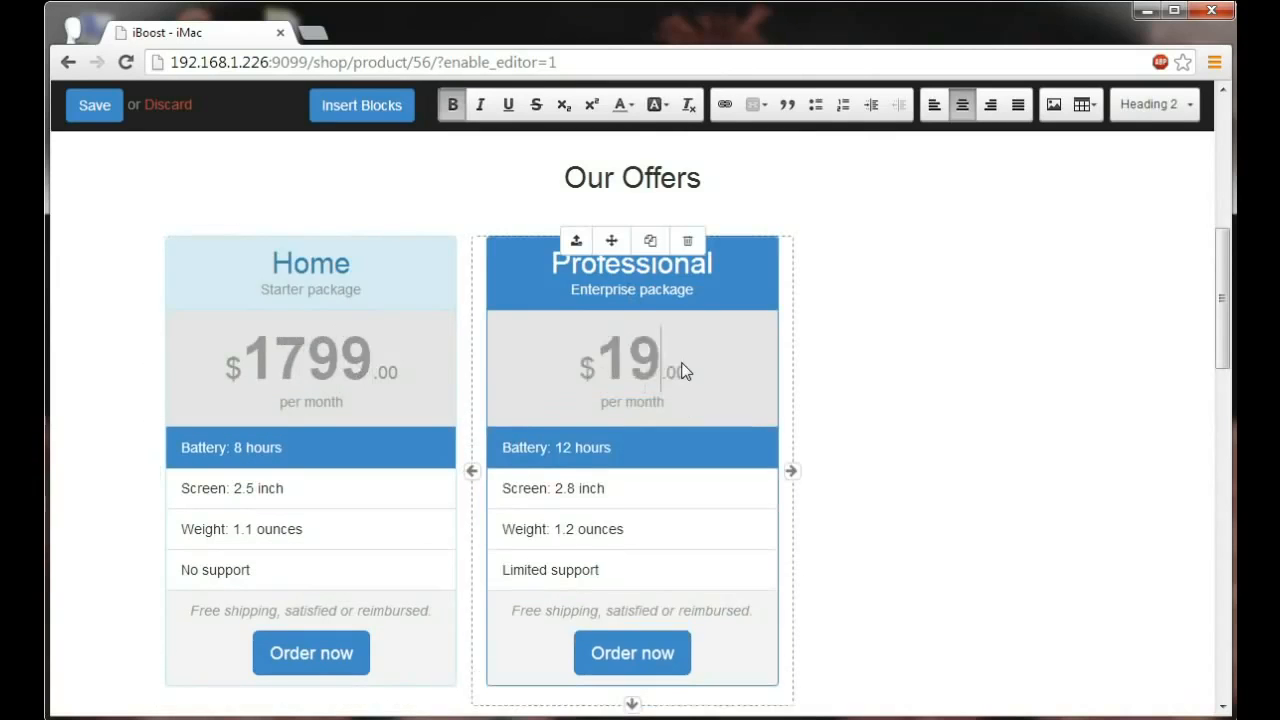
Delete the support line from both the Home and the Professional offer
scroll(333, 477, down, 1)
click(333, 477)
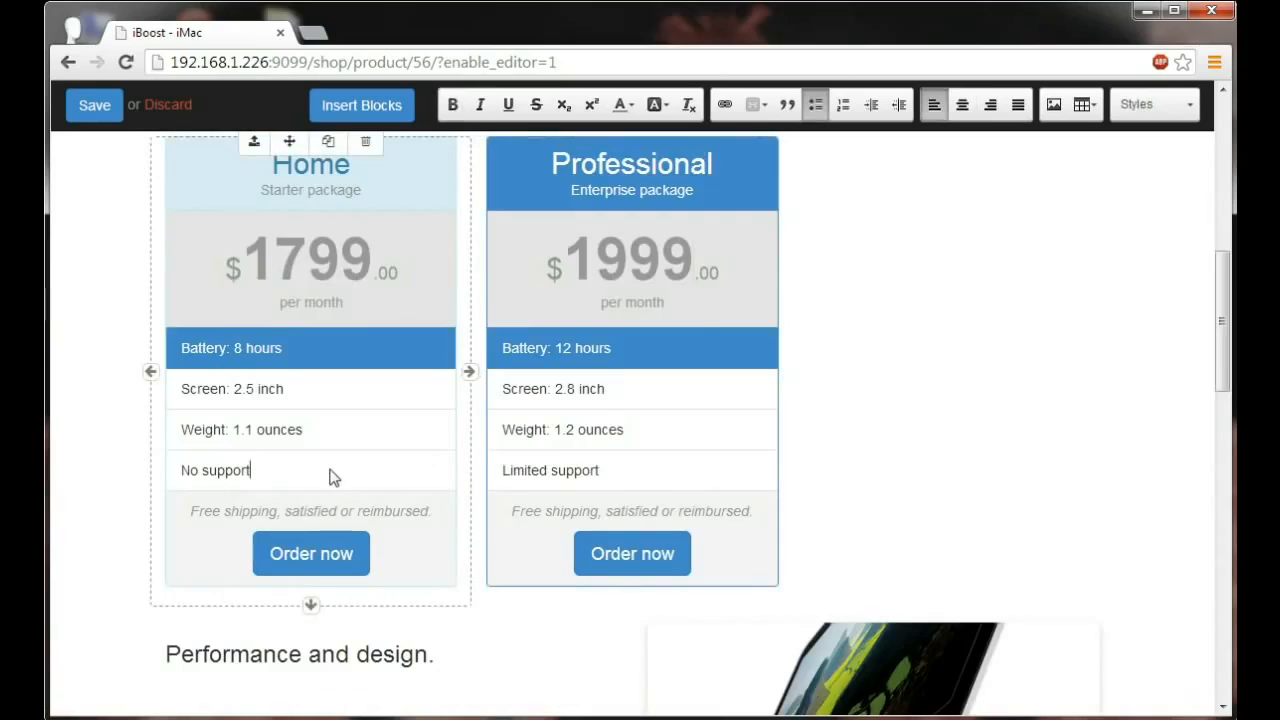
key(BackSpace)
key(BackSpace)
key(BackSpace)
key(BackSpace)
key(BackSpace)
key(BackSpace)
key(BackSpace)
key(BackSpace)
key(BackSpace)
key(BackSpace)
key(BackSpace)
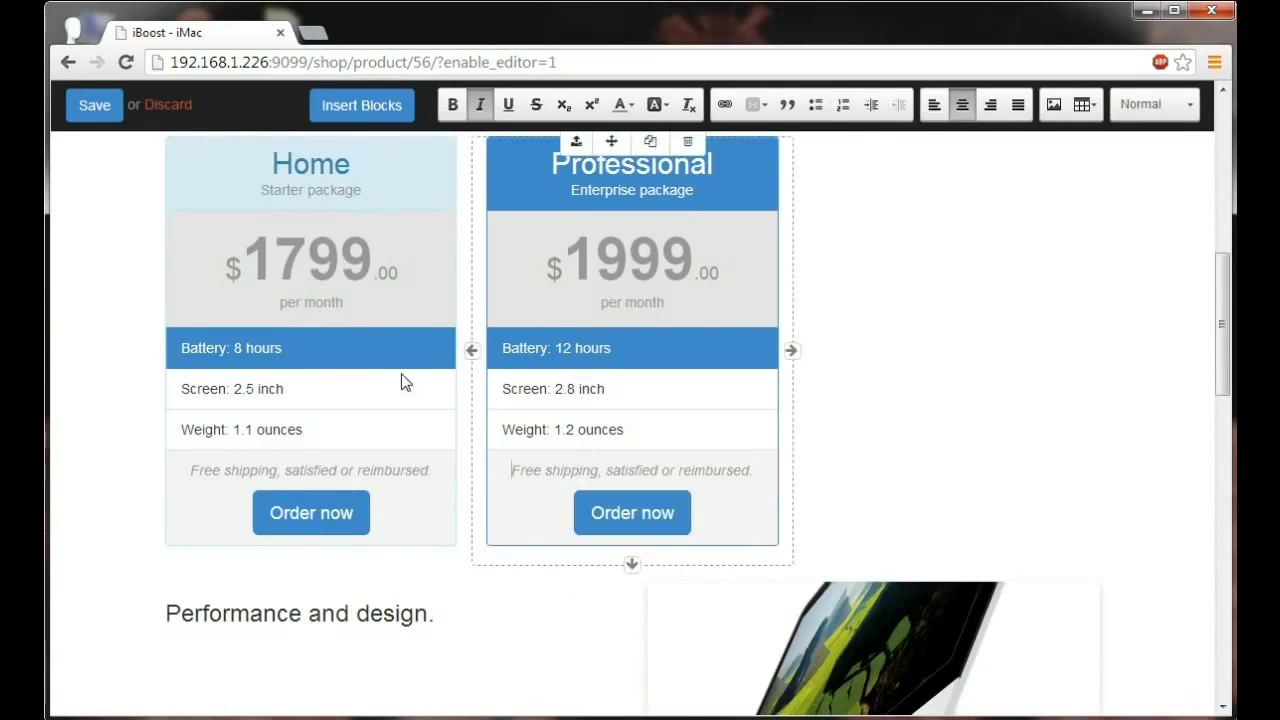
Add the line "Graphics: Intel Iris Pro" below the screen size in both the Home and the Professional offer
click(323, 392)
key(Return)
text(Graphics: Intel Iris Pro)
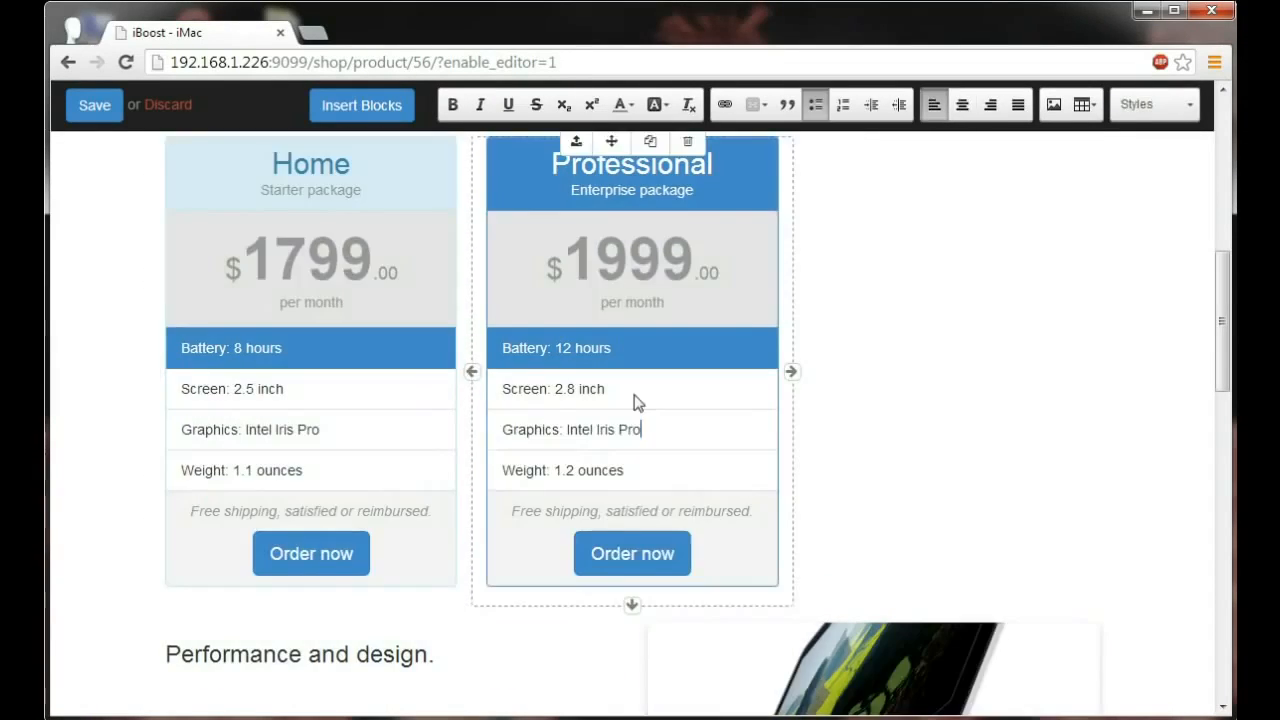
Change the graphics entry of the Professional offer to "NVIDIA Geo Force"
key(BackSpace)
key(BackSpace)
key(BackSpace)
key(BackSpace)
key(BackSpace)
key(BackSpace)
key(BackSpace)
key(BackSpace)
key(BackSpace)
key(BackSpace)
key(BackSpace)
key(BackSpace)
key(BackSpace)
key(BackSpace)
text(NVIDIA Geo Force)
Save the 27-inch iMac product page and publish it
scroll(700, 420, down, 1)
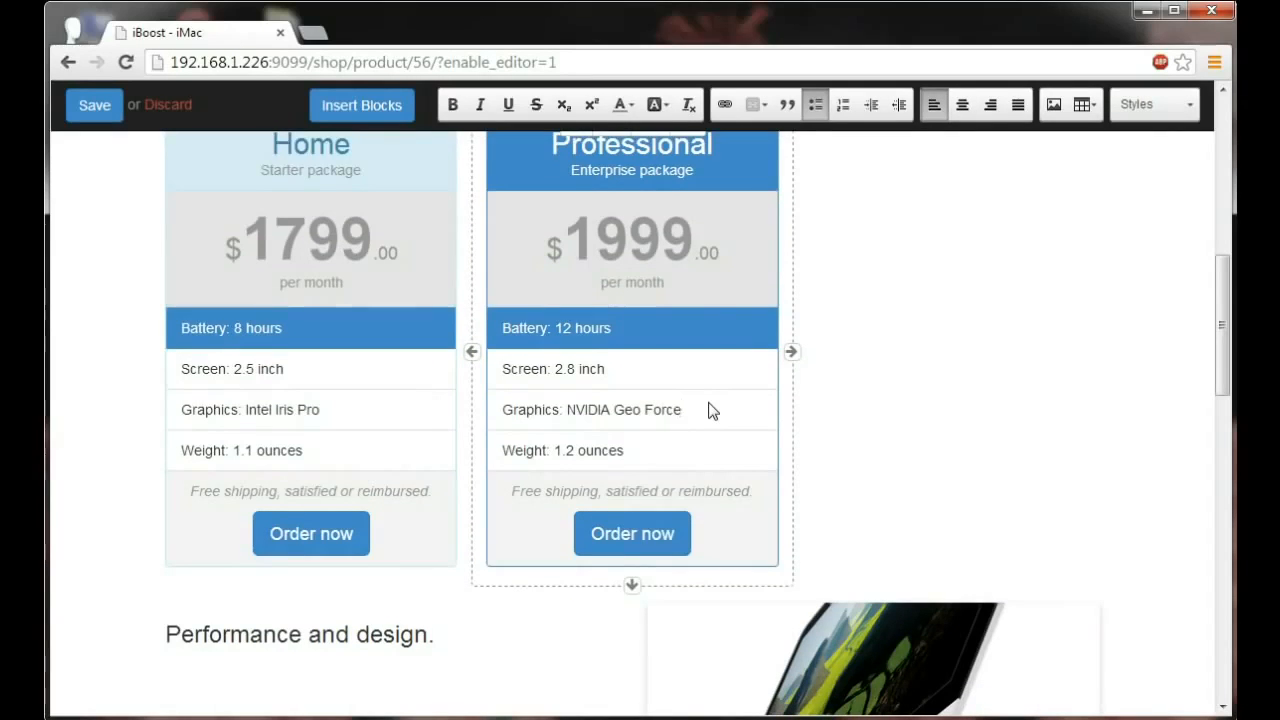
scroll(710, 405, up, 8)
click(97, 106)
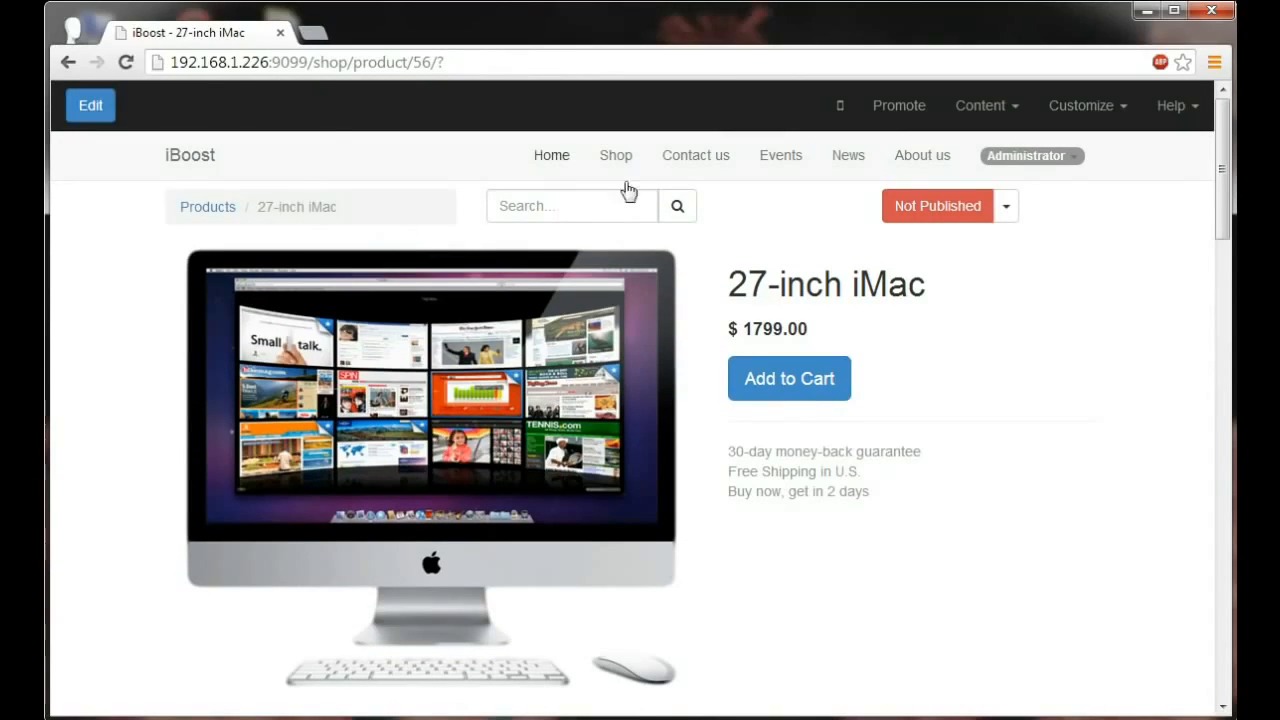
click(921, 212)
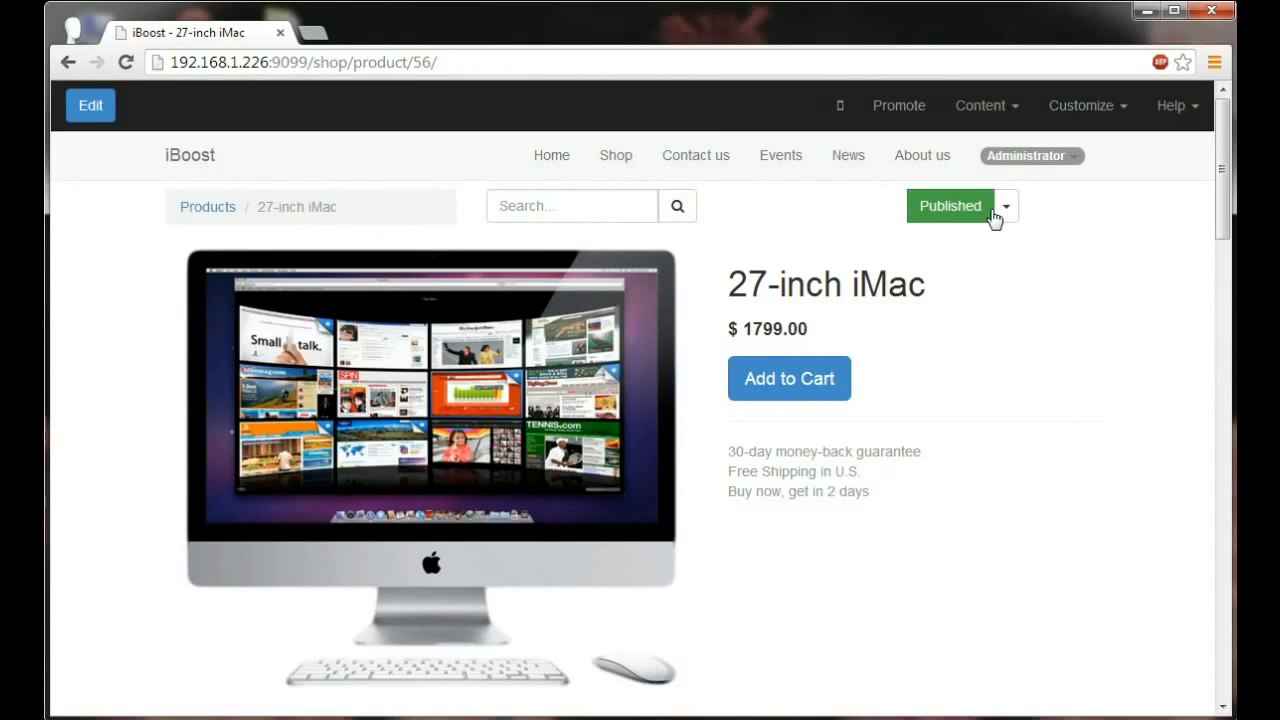
Preview the product page as it appears on mobile, and expand and collapse its navigation menu
click(840, 106)
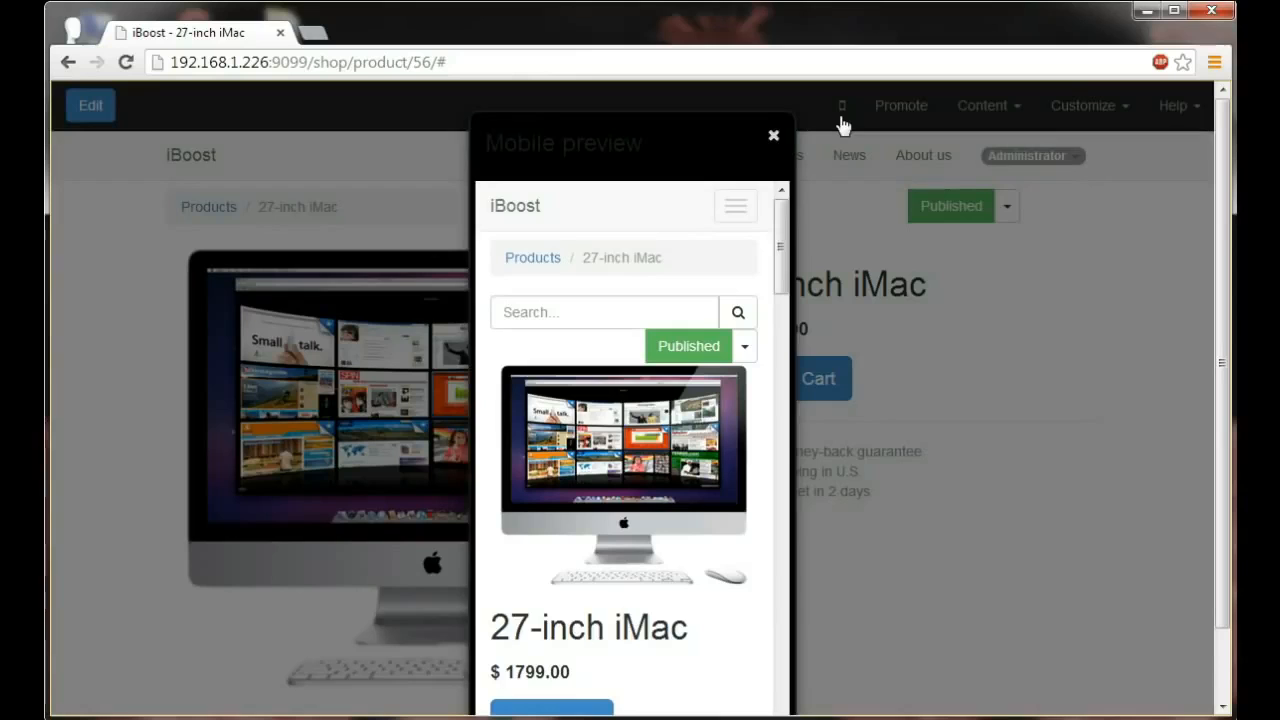
click(749, 213)
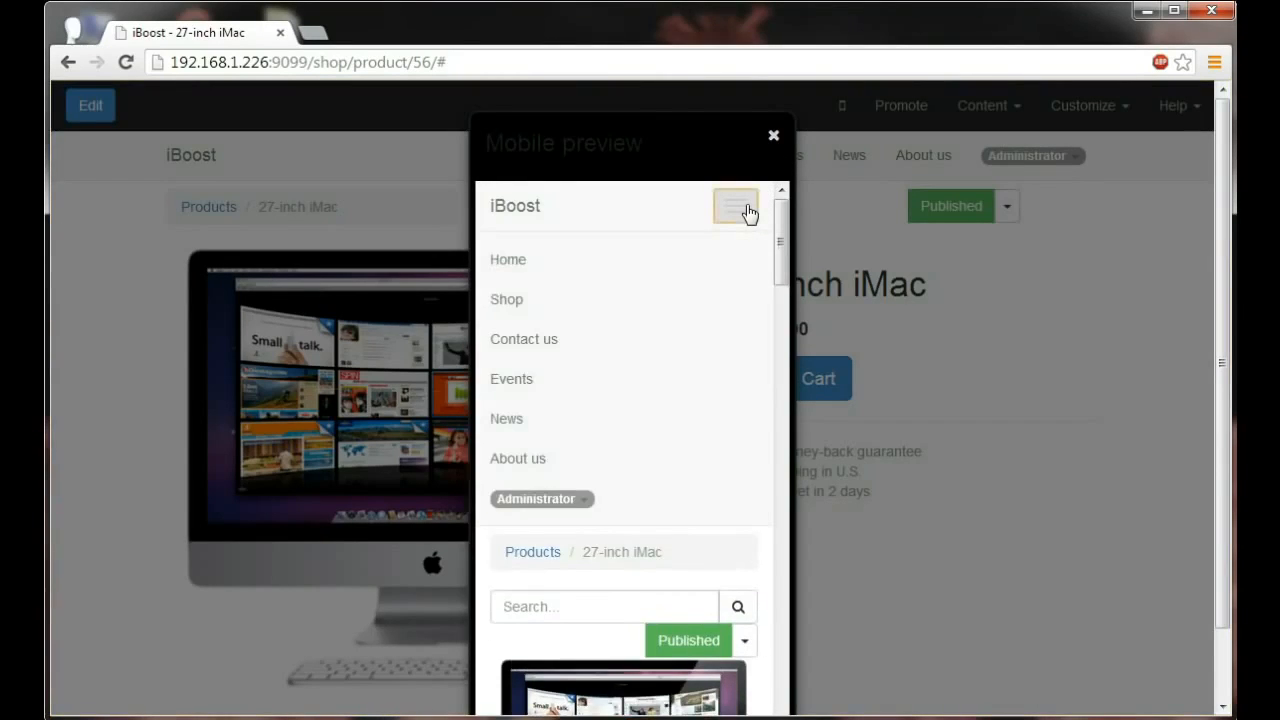
click(748, 213)
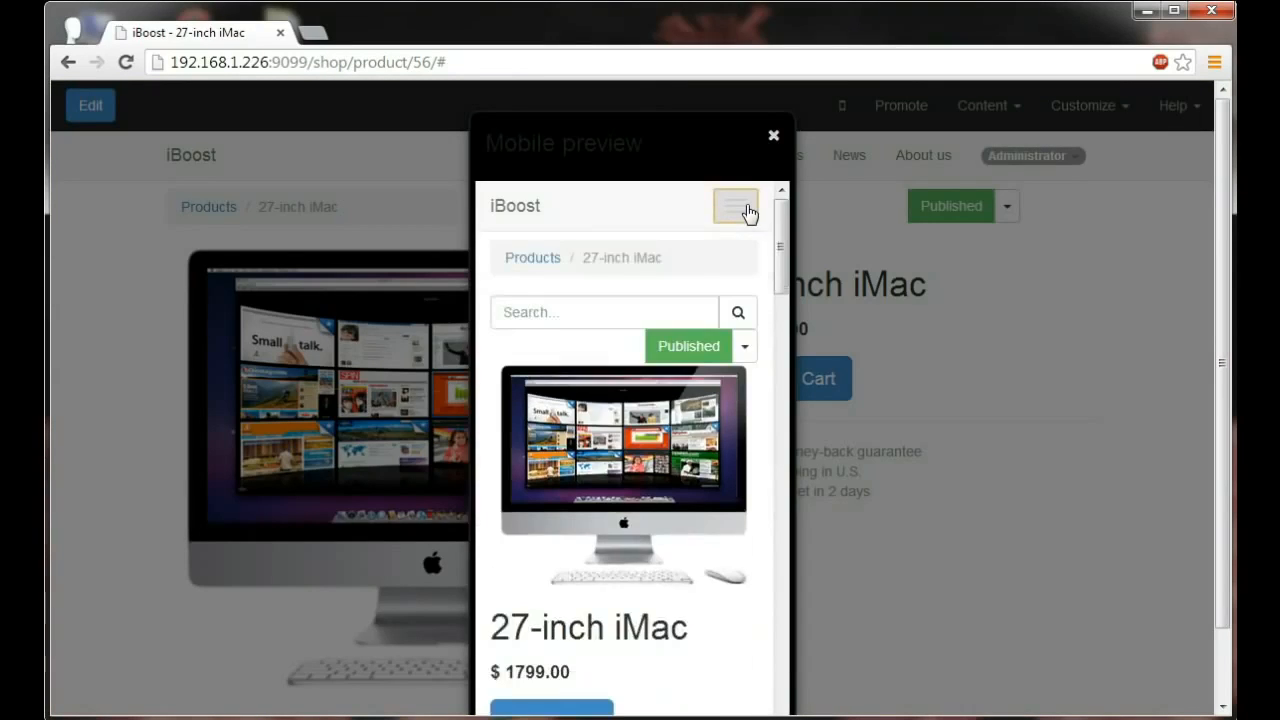
Examine the whole 27-inch iMac page in the mobile preview, including both offers and the performance section
scroll(703, 286, down, 4)
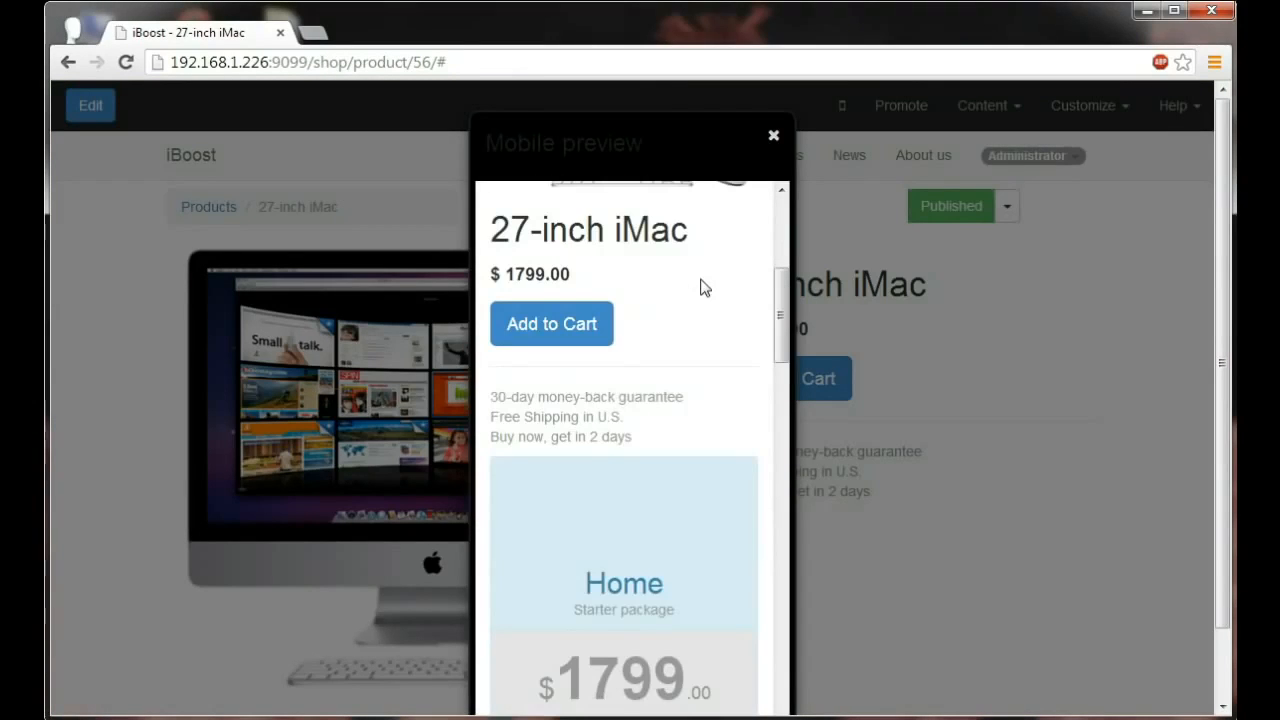
scroll(589, 325, down, 10)
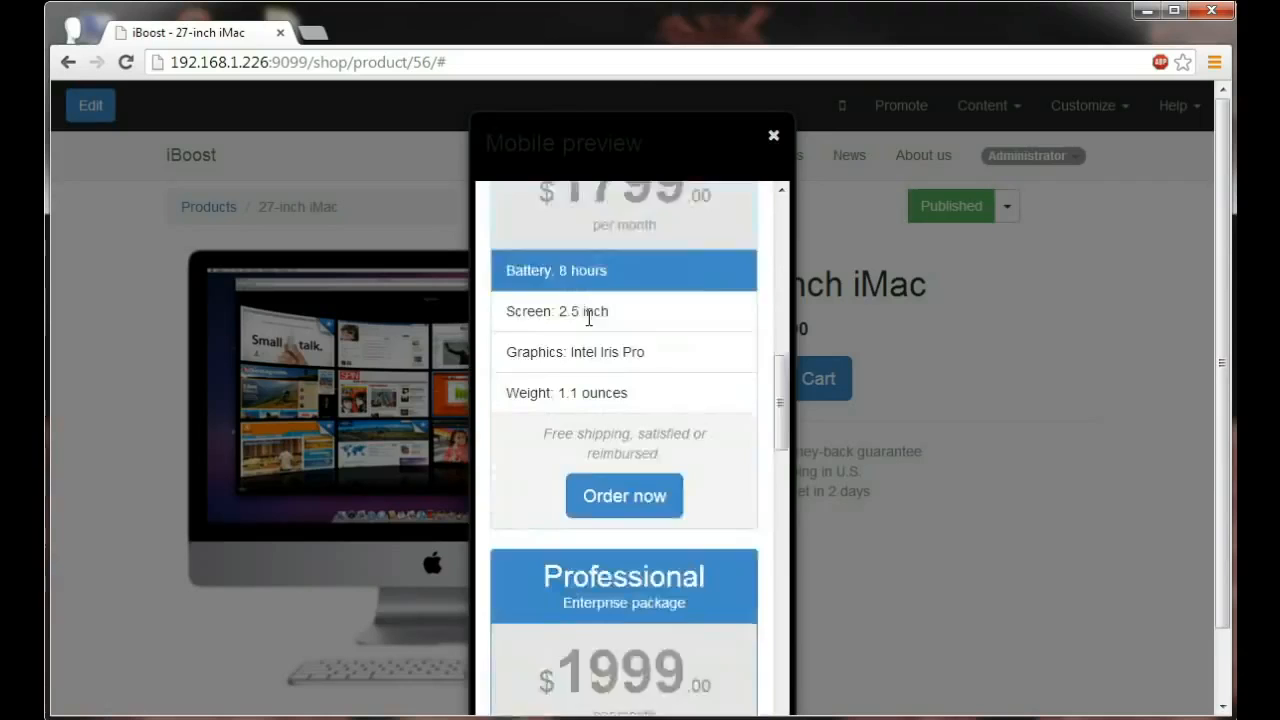
scroll(589, 325, down, 3)
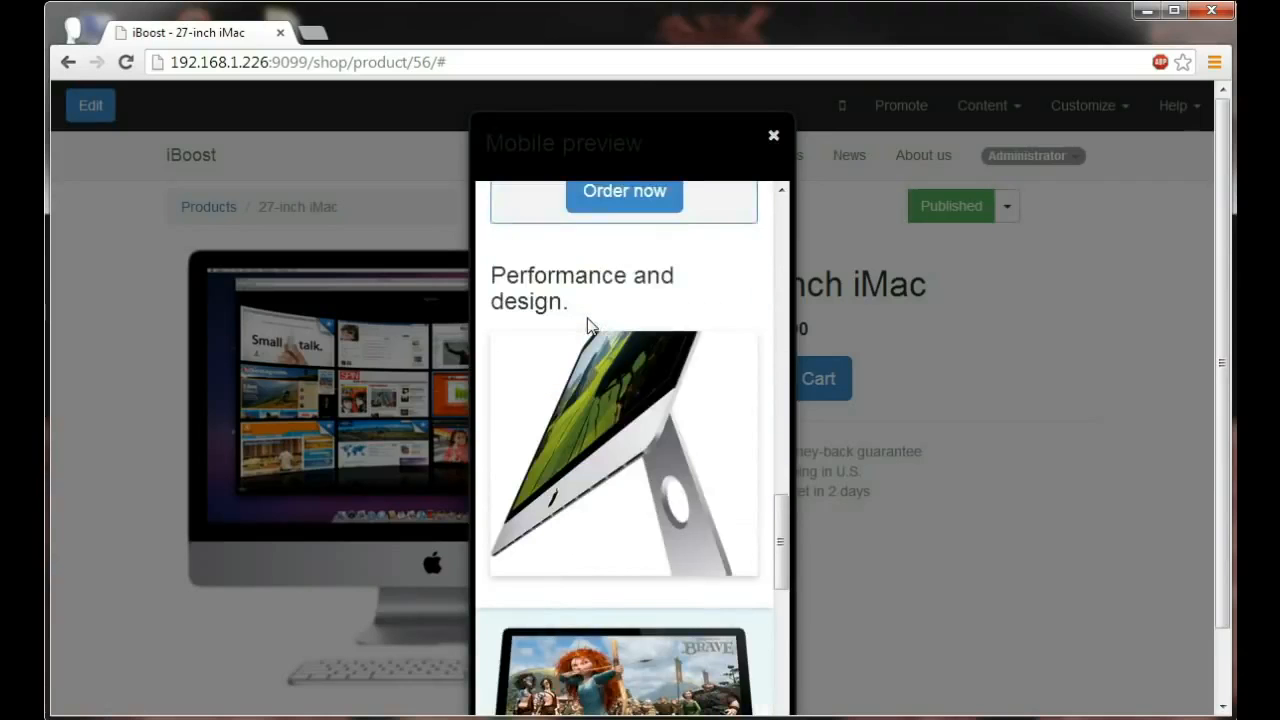
scroll(589, 325, down, 7)
scroll(589, 325, up, 10)
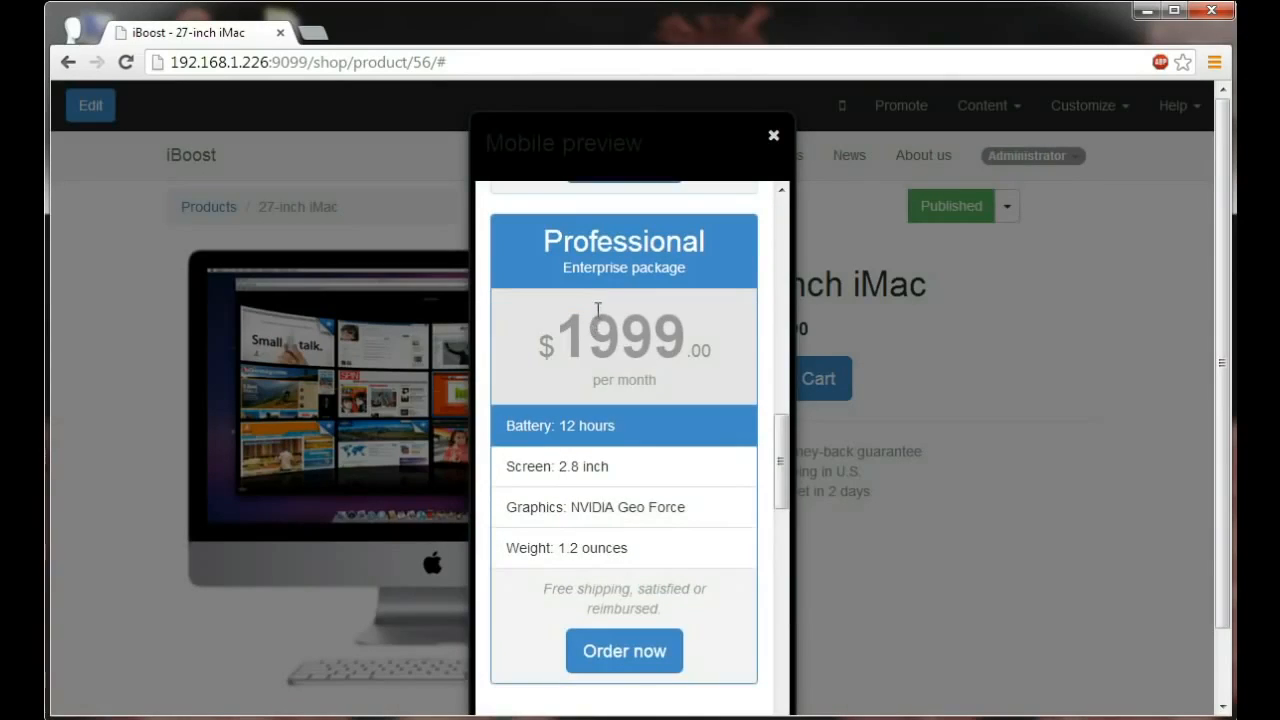
scroll(597, 310, up, 6)
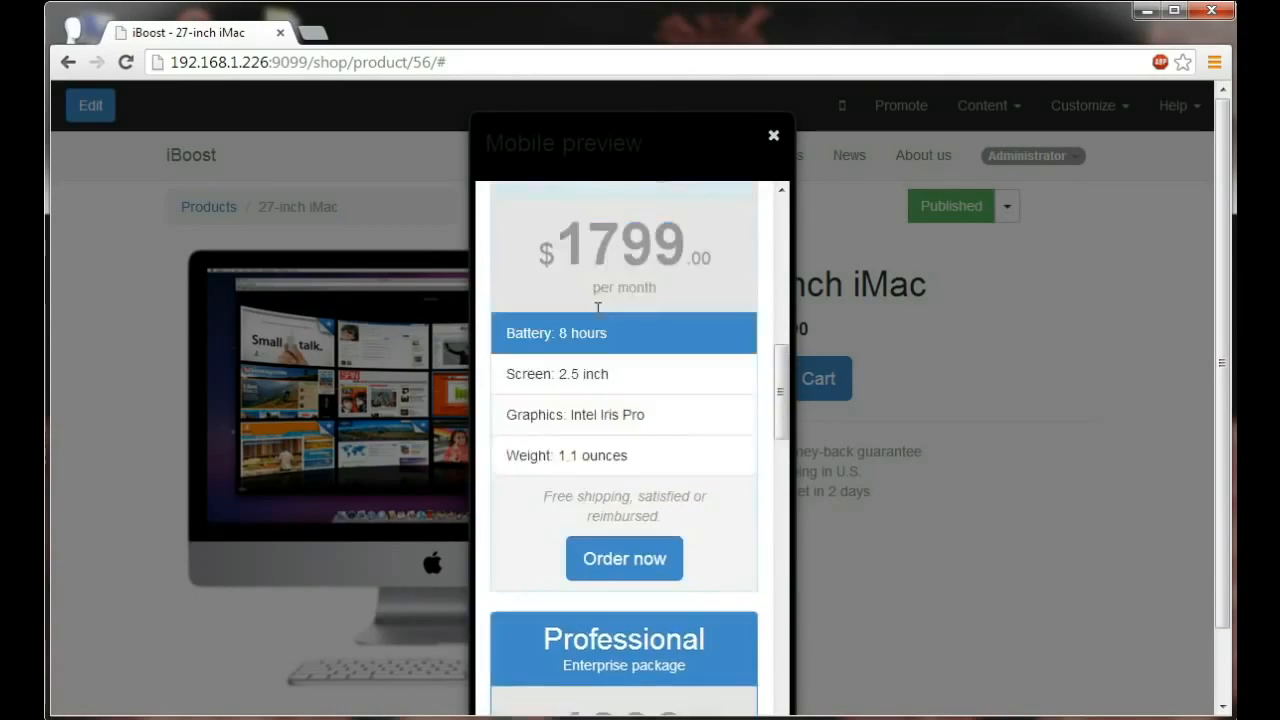
scroll(597, 310, up, 1)
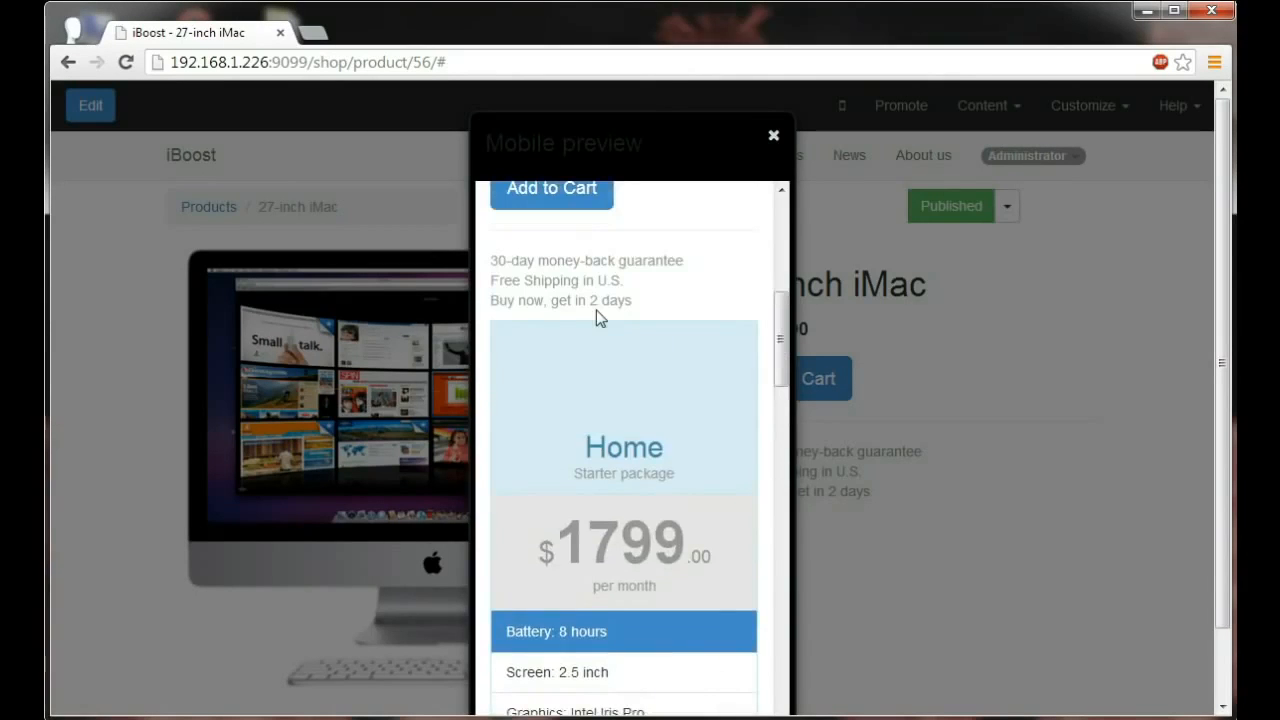
scroll(596, 312, up, 5)
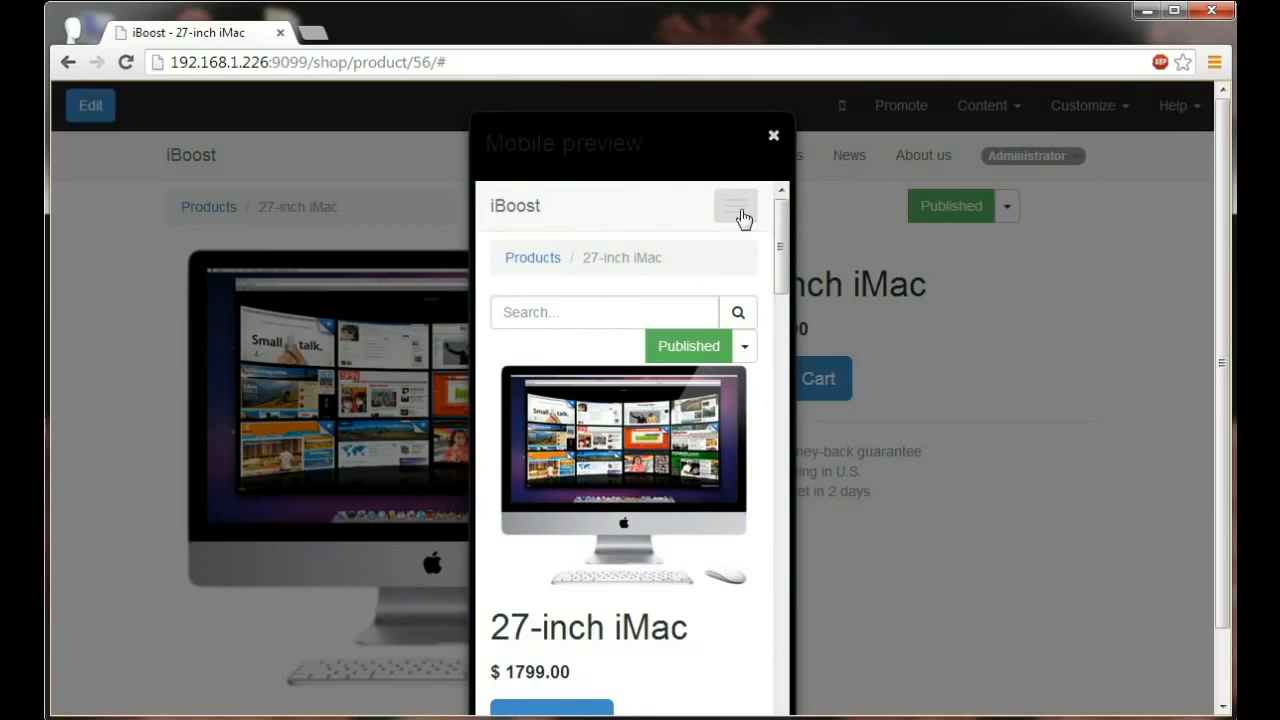
Close the mobile preview and open the shop page in edit mode
click(773, 135)
click(612, 158)
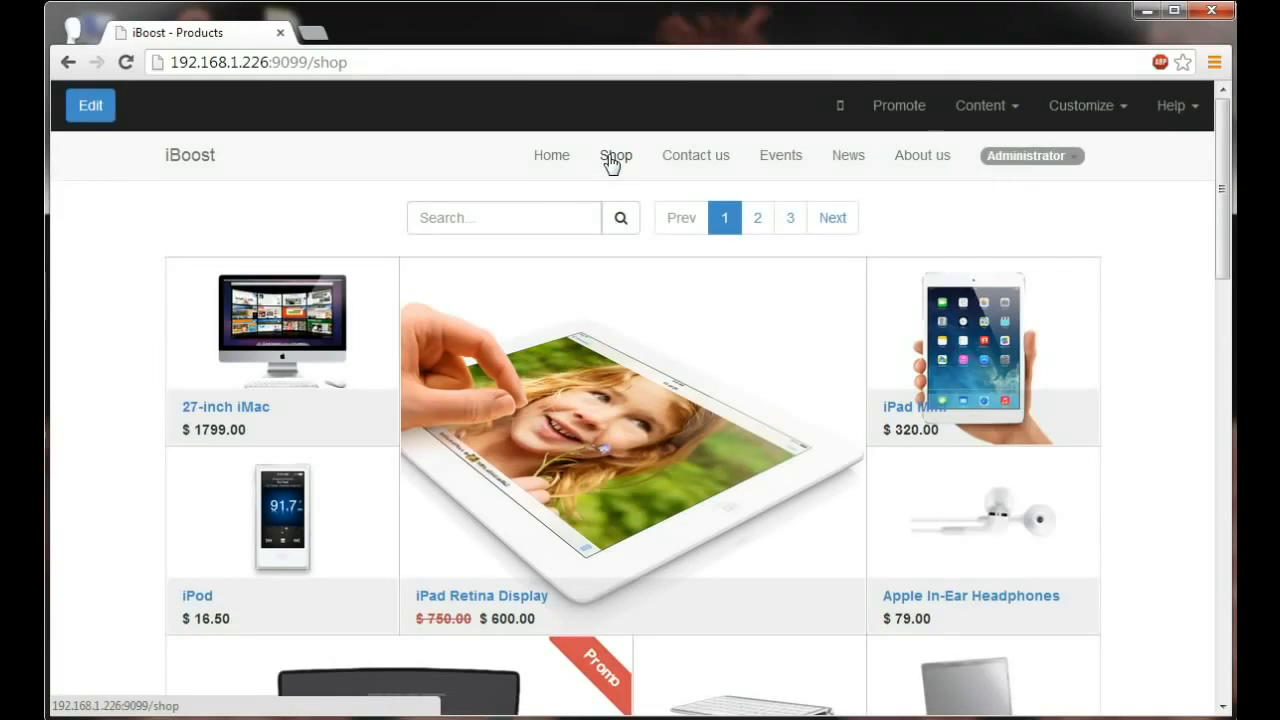
click(91, 107)
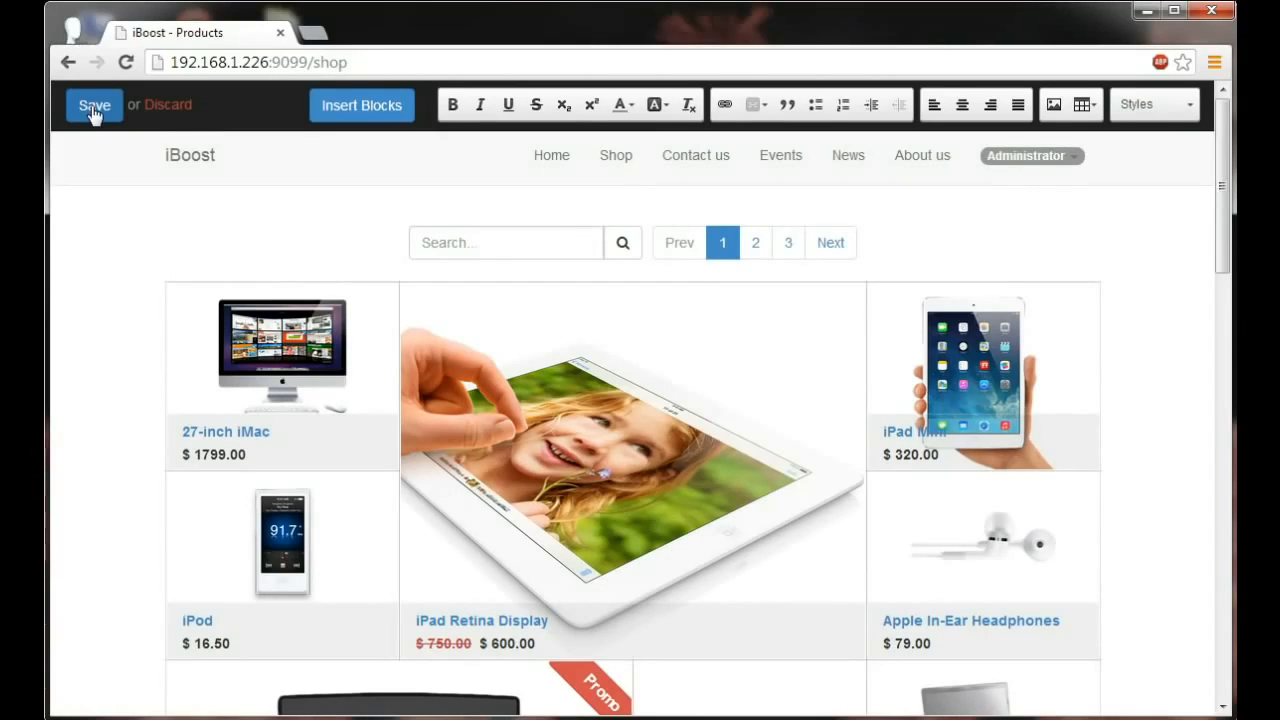
Change the 27-inch iMac's name to "21.5-inch iMac" and its price to 1299.00 in the product grid
click(209, 422)
text(1.5)
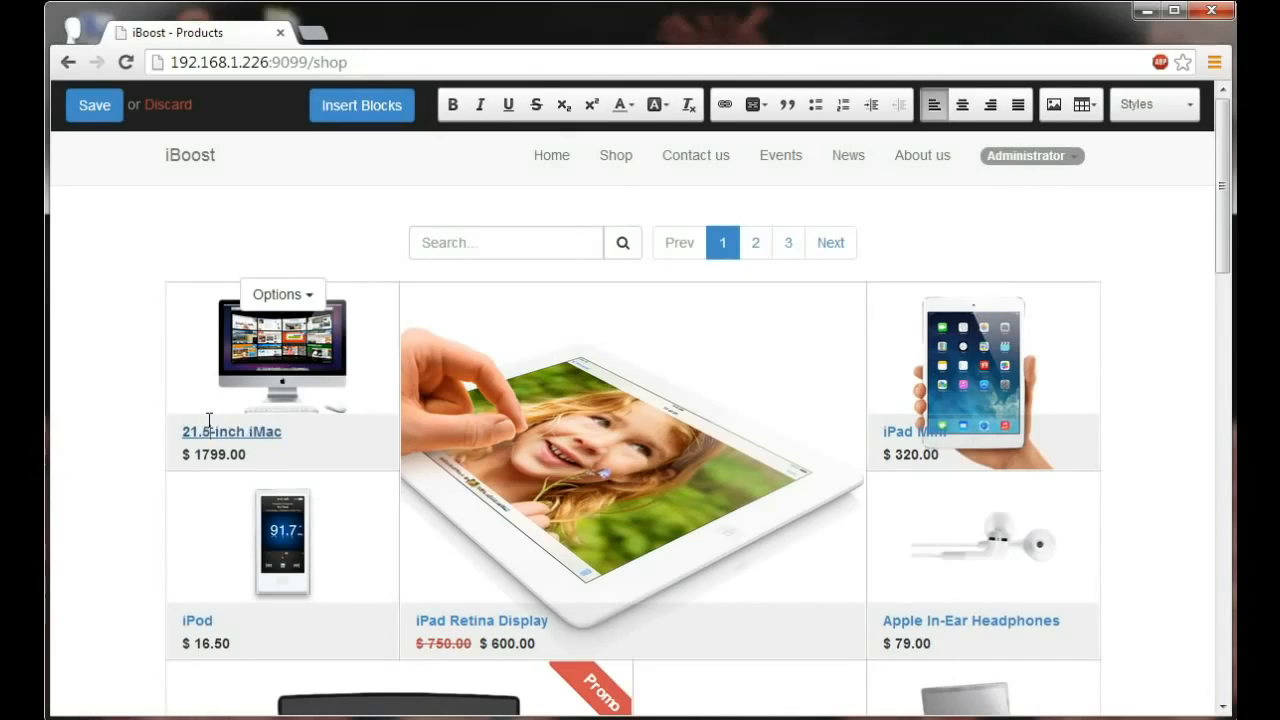
click(207, 455)
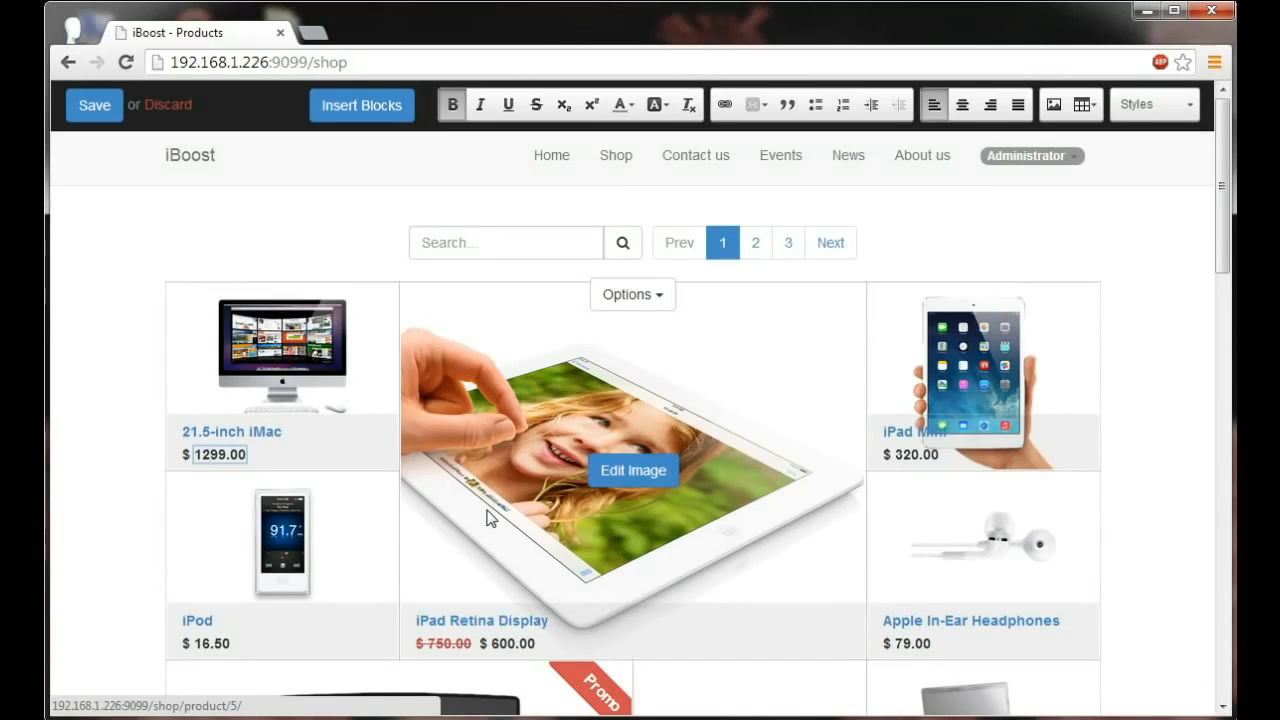
Enlarge the iMac tile to 3 by 3 cells in the shop's product grid and save the page
click(203, 347)
click(279, 294)
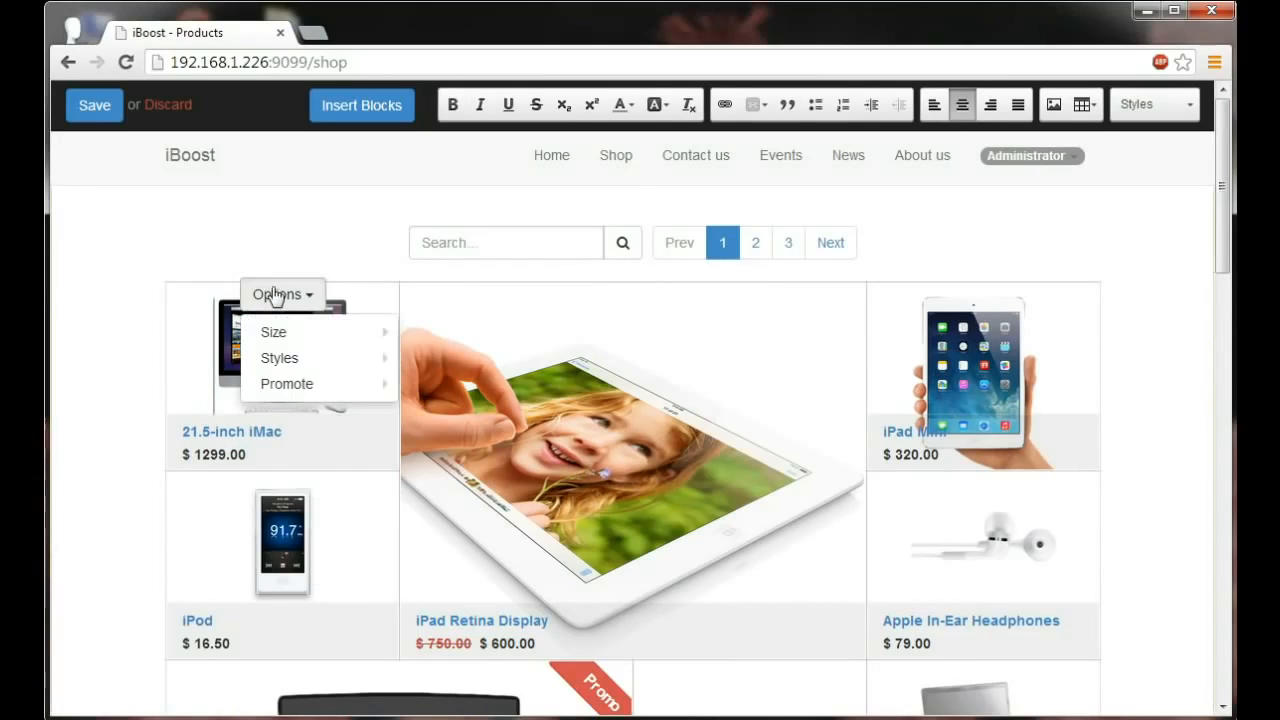
mouse_move(289, 333)
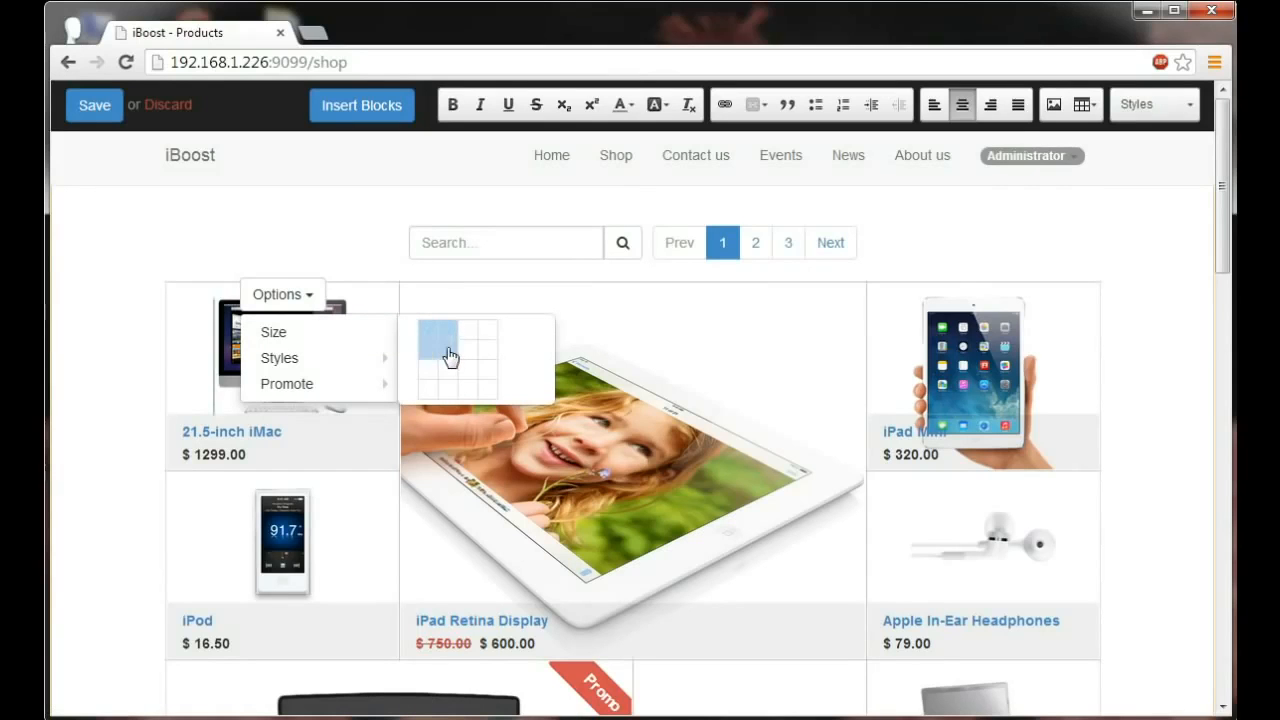
click(469, 376)
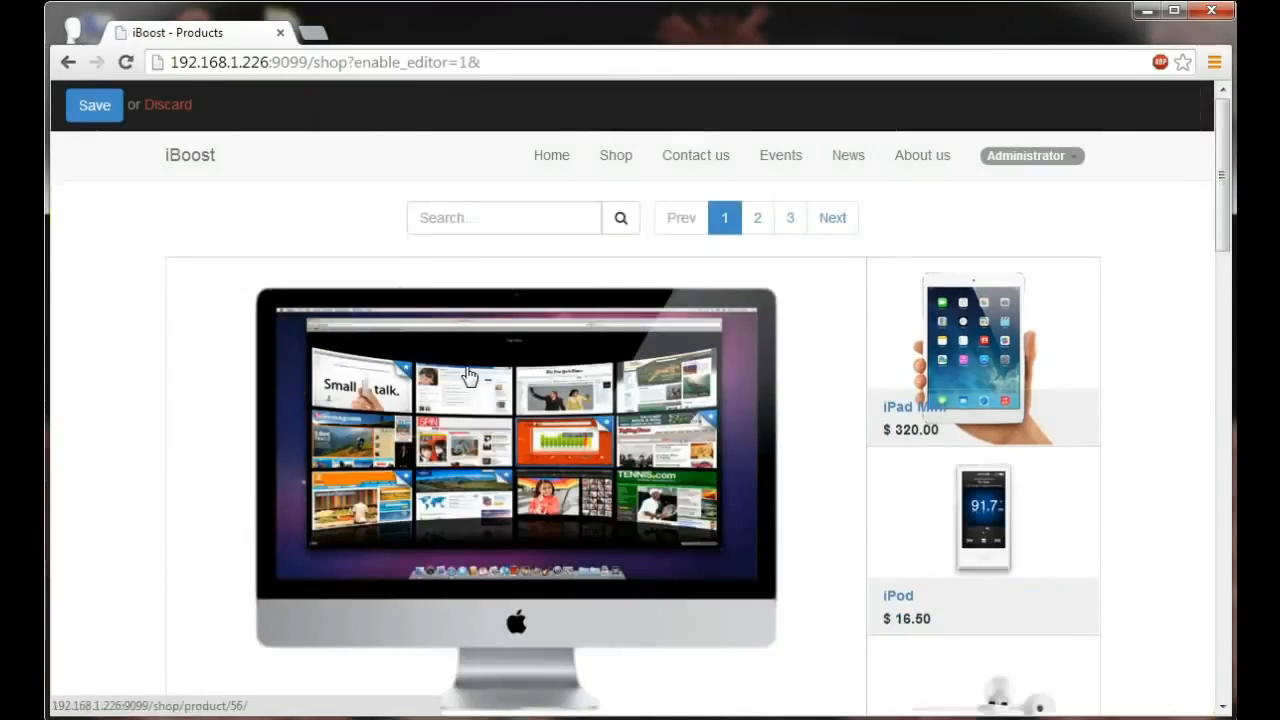
scroll(470, 375, down, 1)
mouse_move(955, 437)
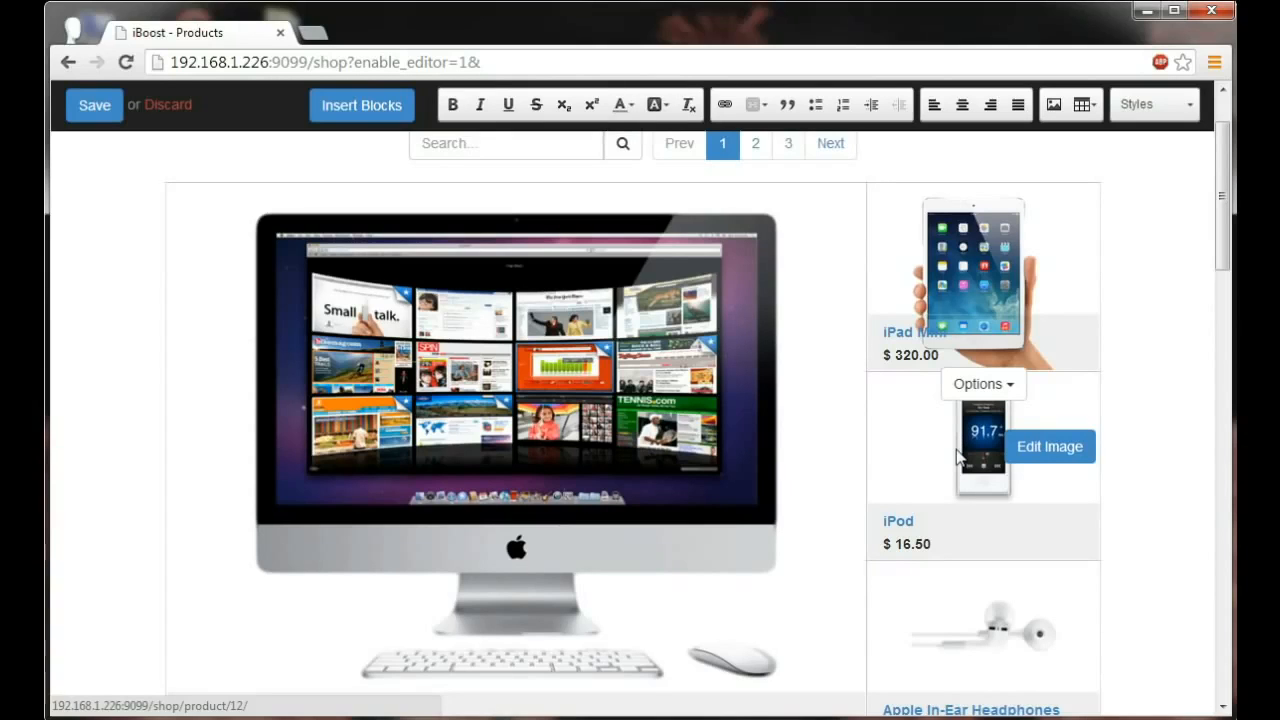
scroll(957, 455, up, 1)
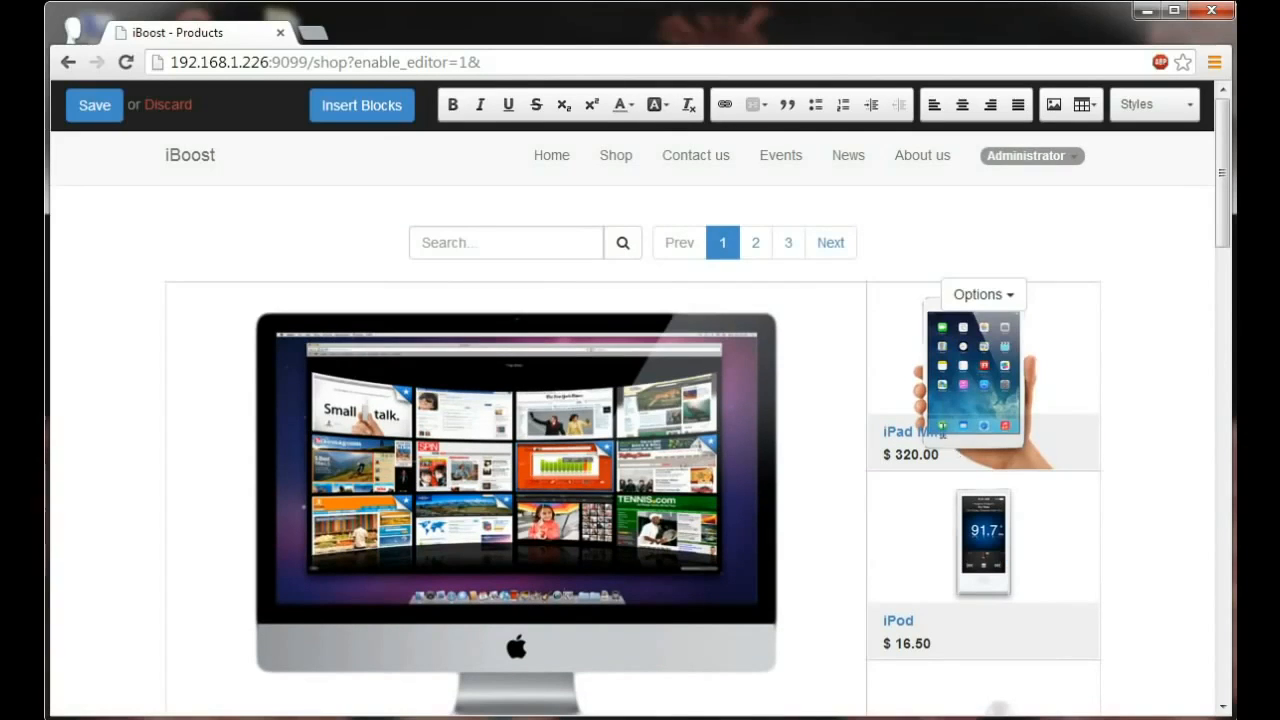
click(87, 116)
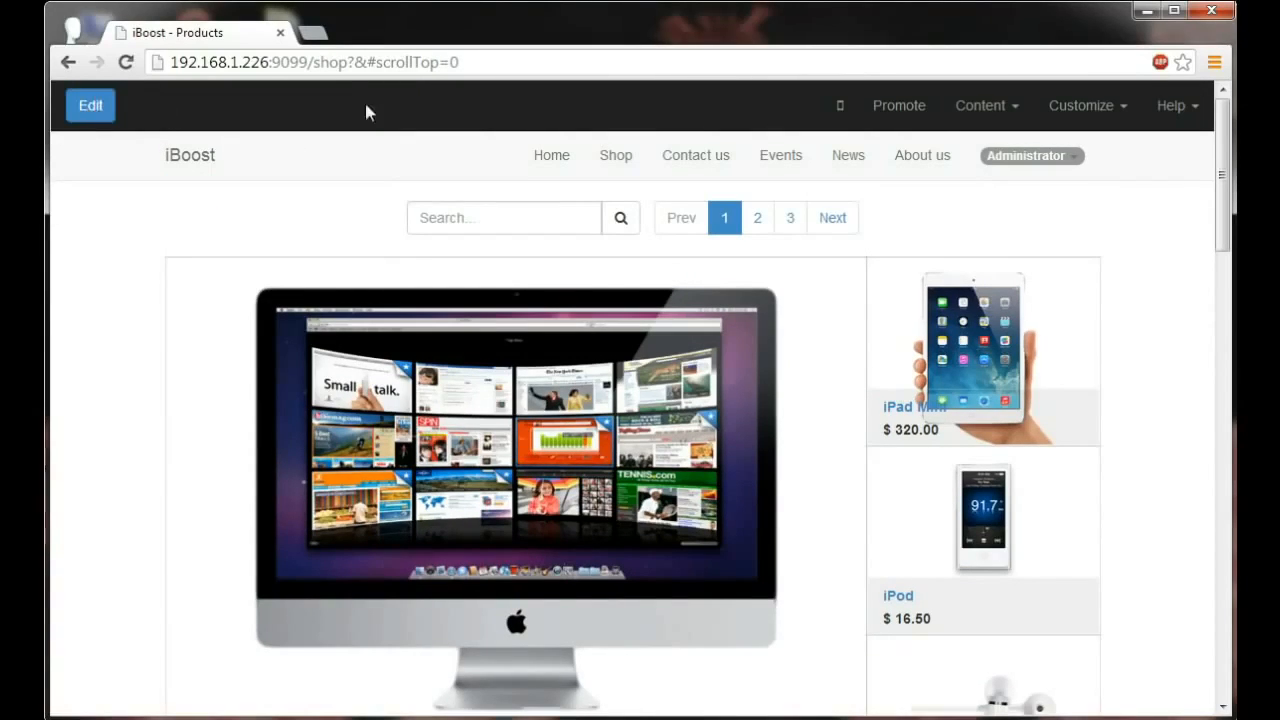
Turn on Product Categories for the shop and try them by opening Processor AMD 8-Core from the processor category
click(1109, 126)
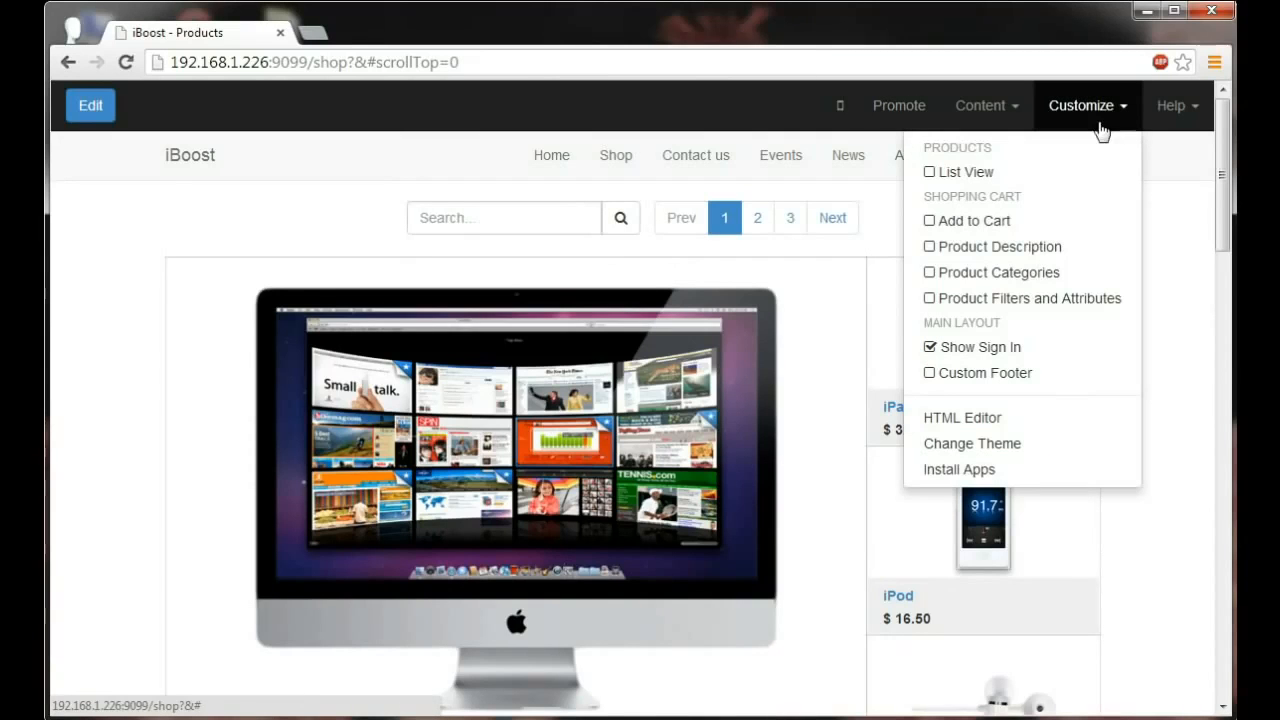
click(930, 273)
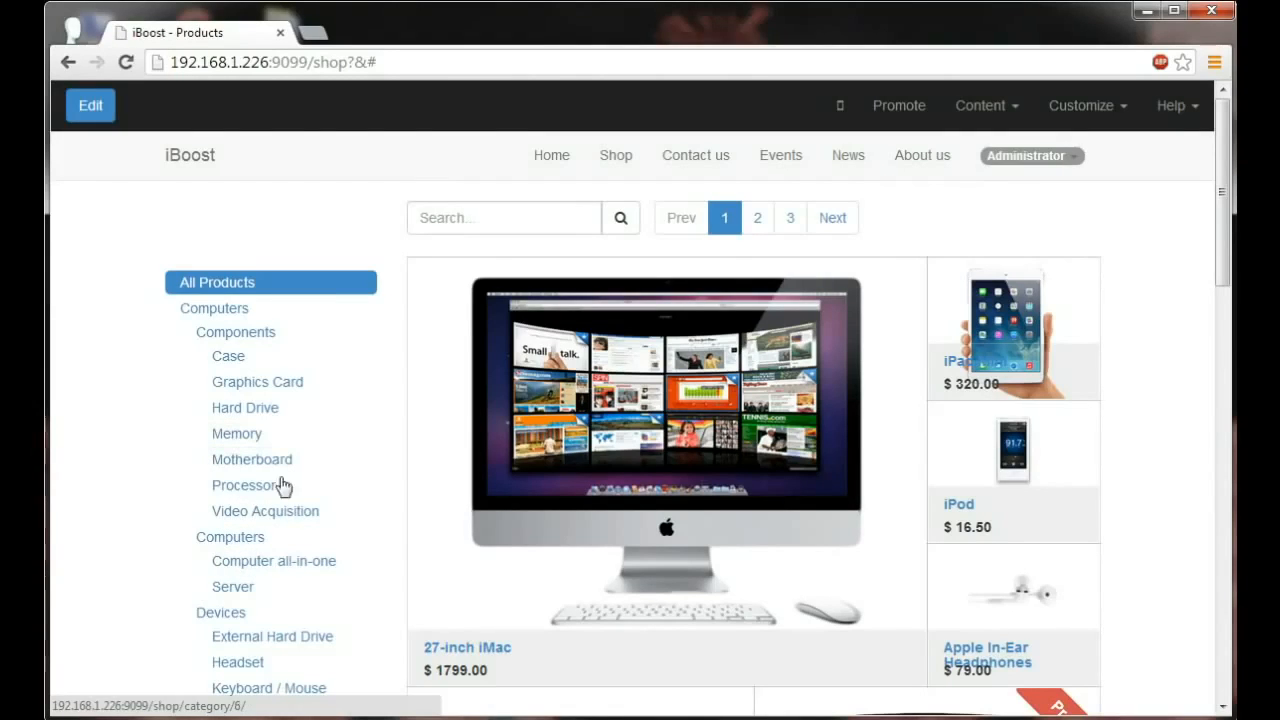
click(293, 570)
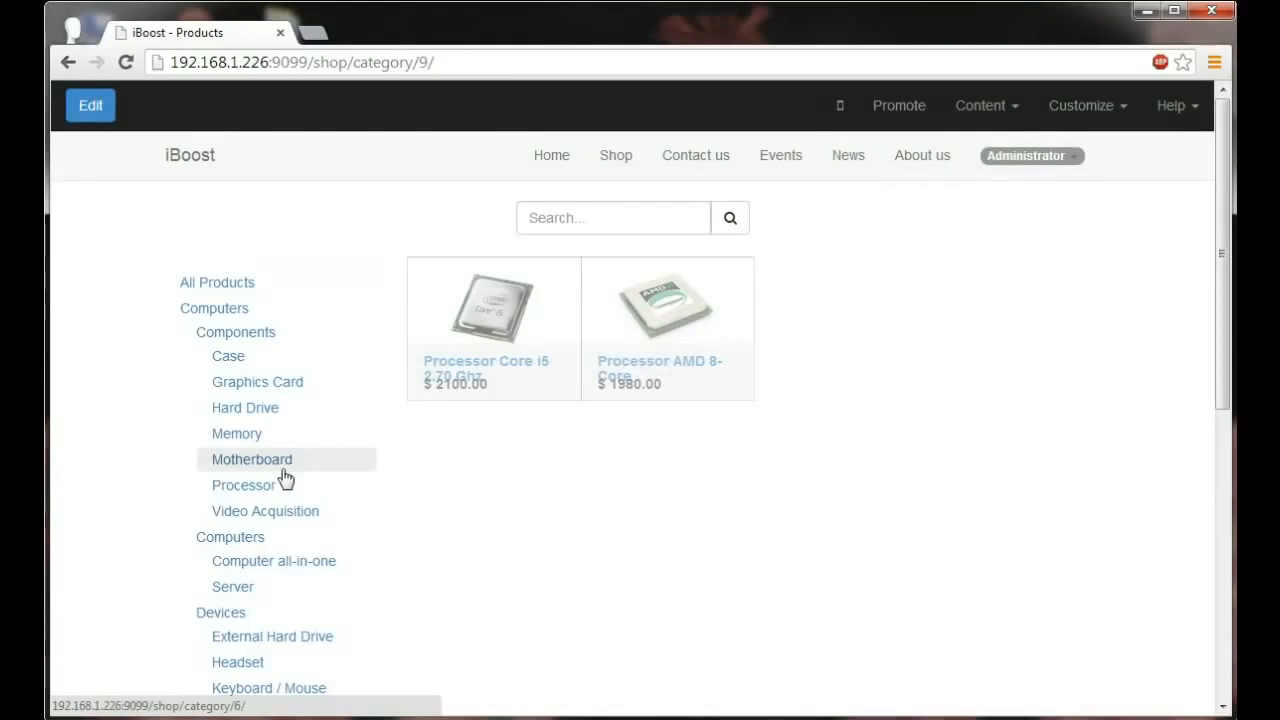
click(609, 348)
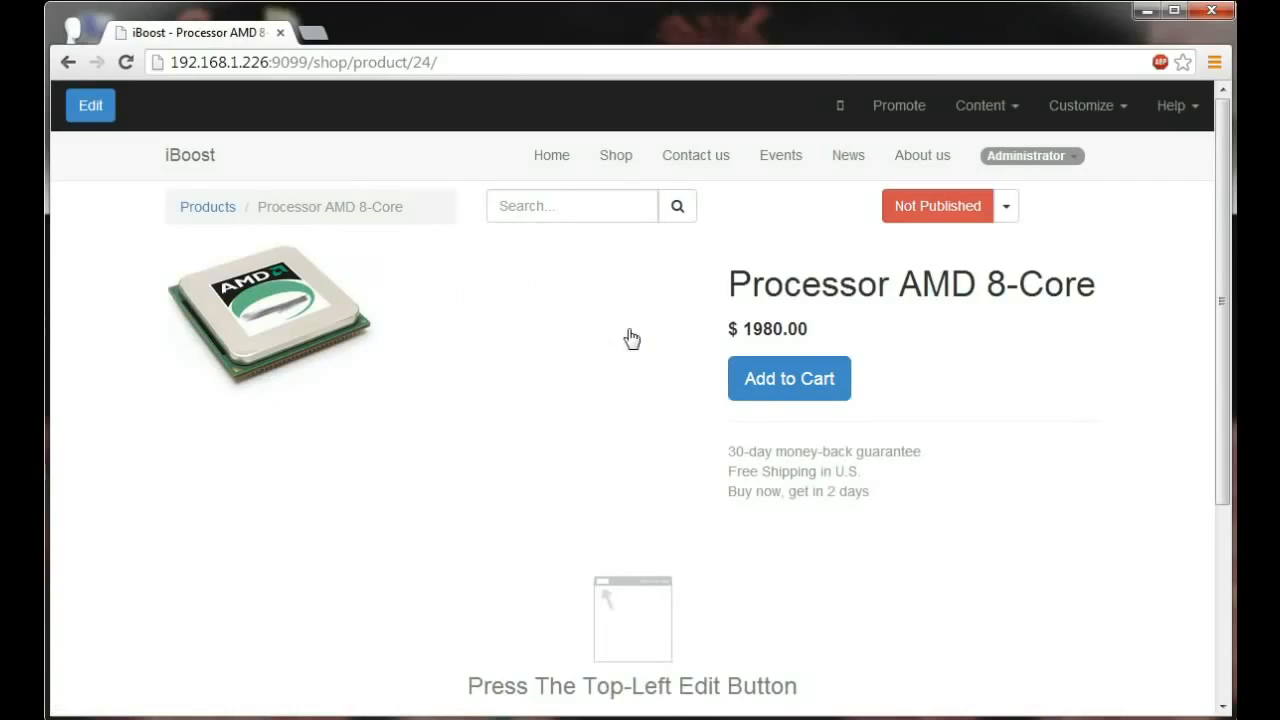
Return to the shop page and display its products in List View
click(616, 157)
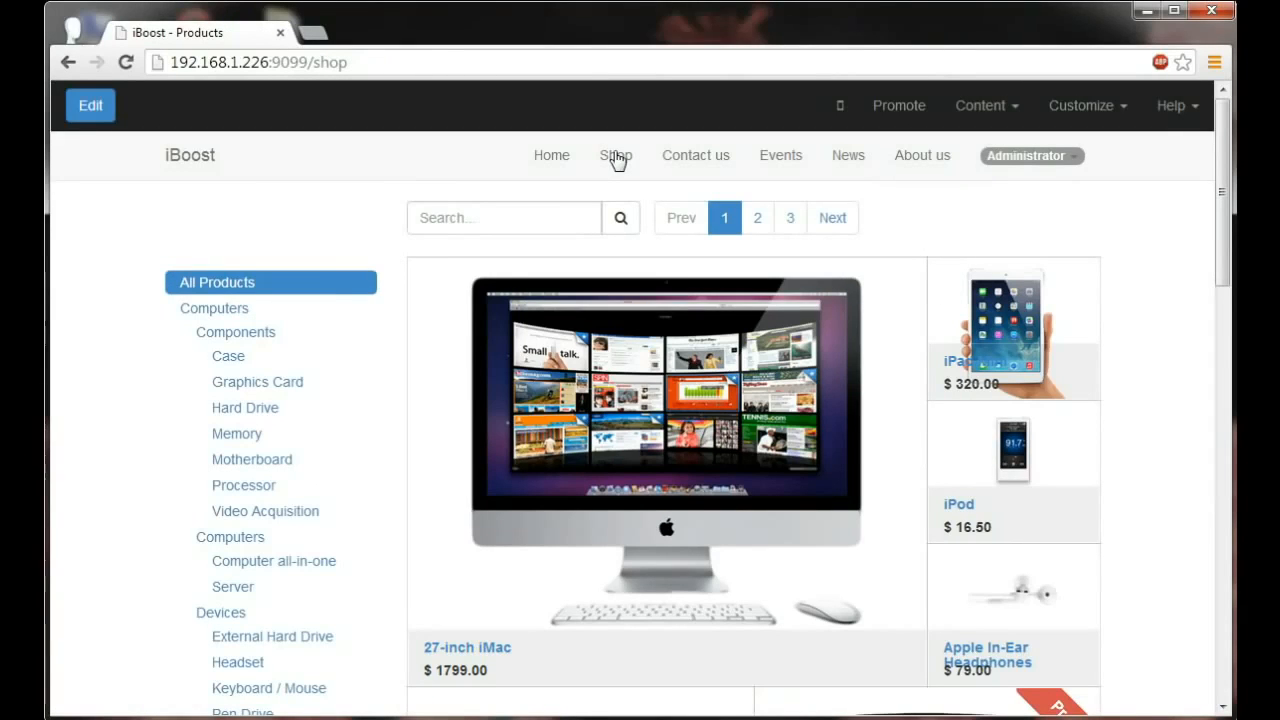
click(1083, 115)
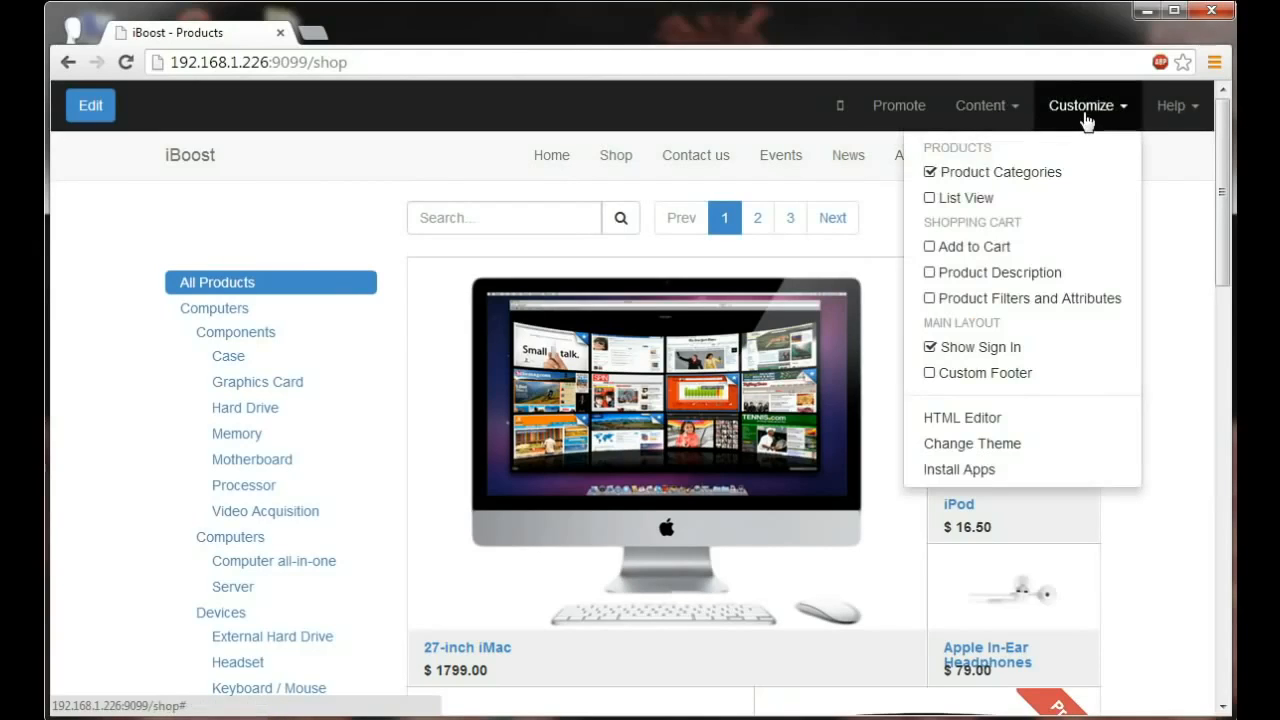
click(980, 200)
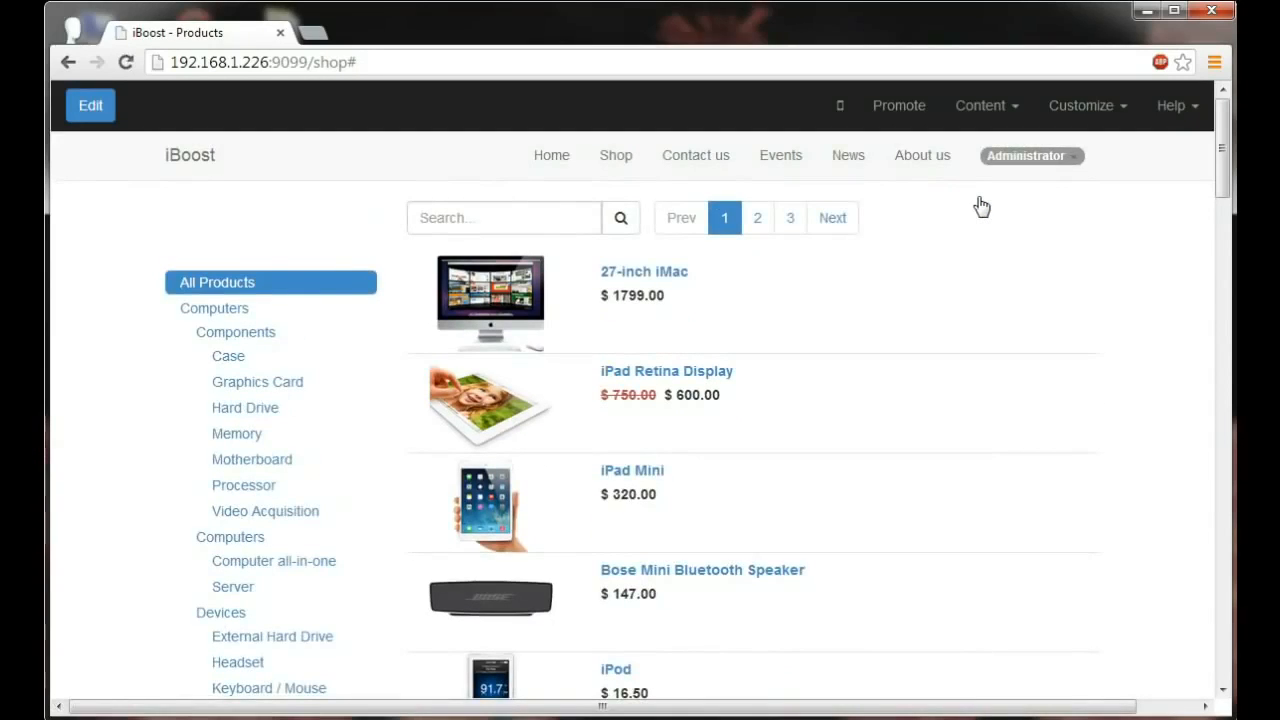
Turn on Product Description for the shop's products and turn off List View to return to the grid
click(1078, 112)
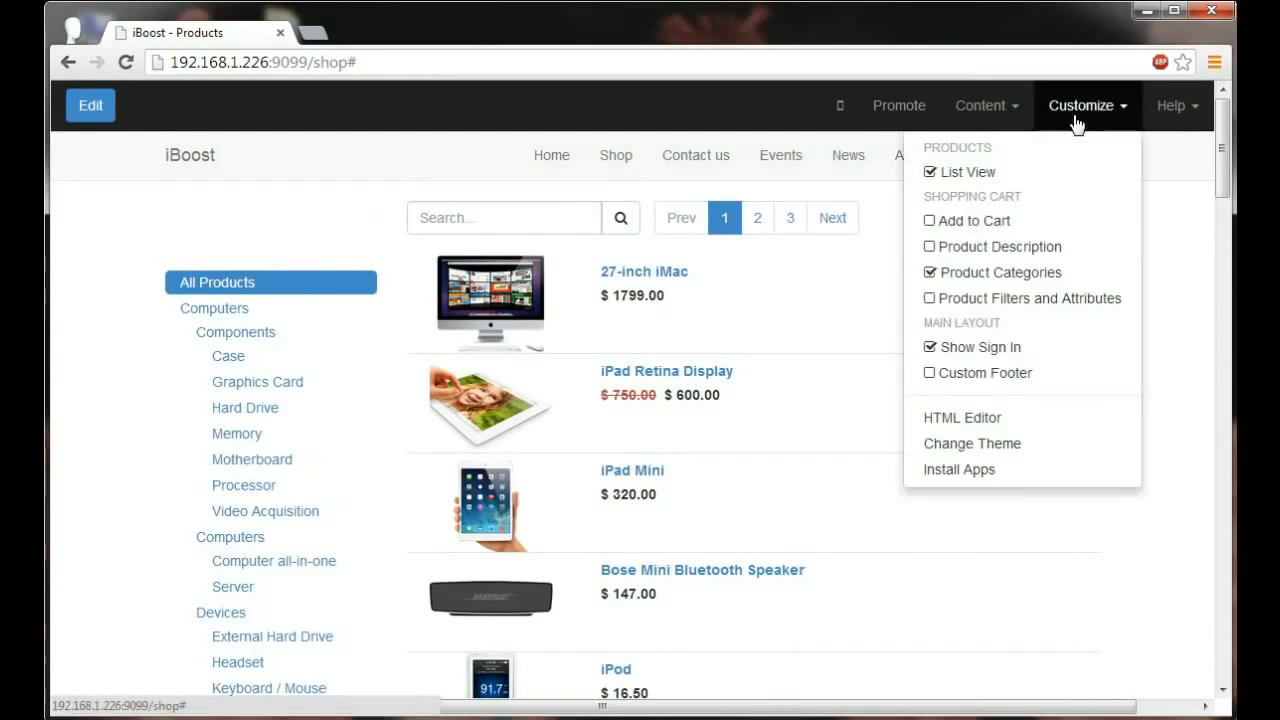
click(1034, 246)
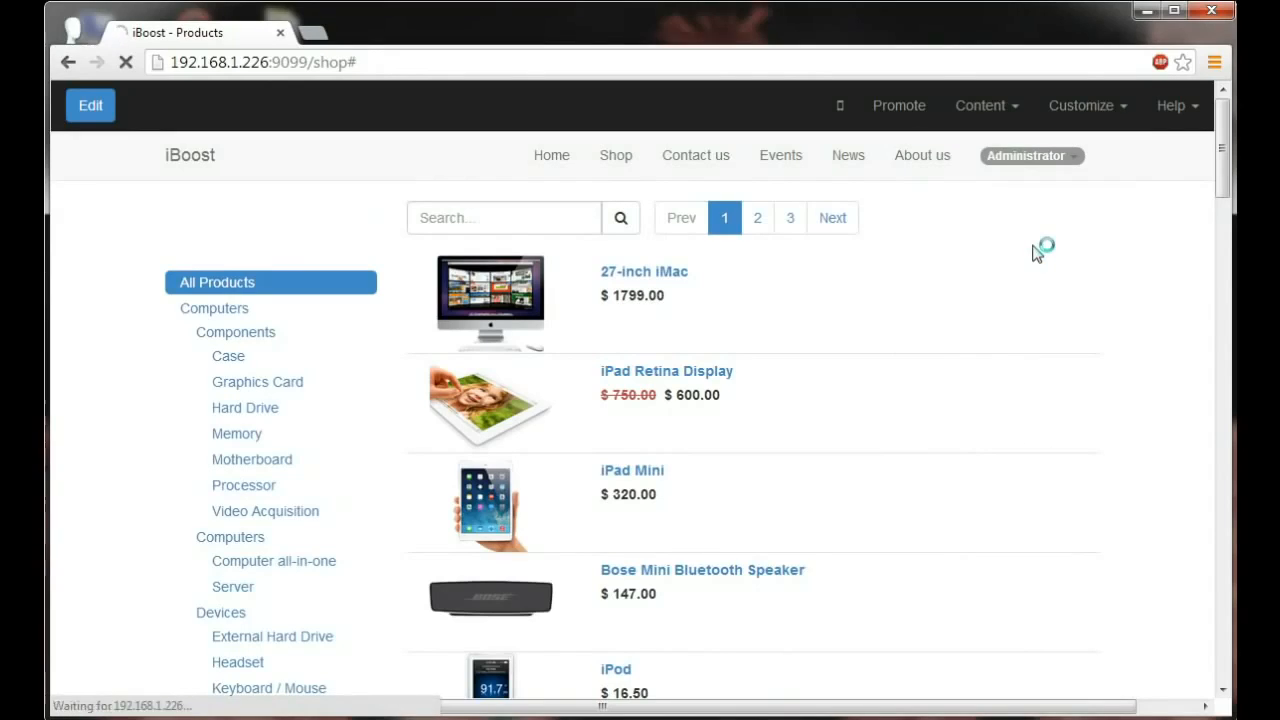
click(1088, 117)
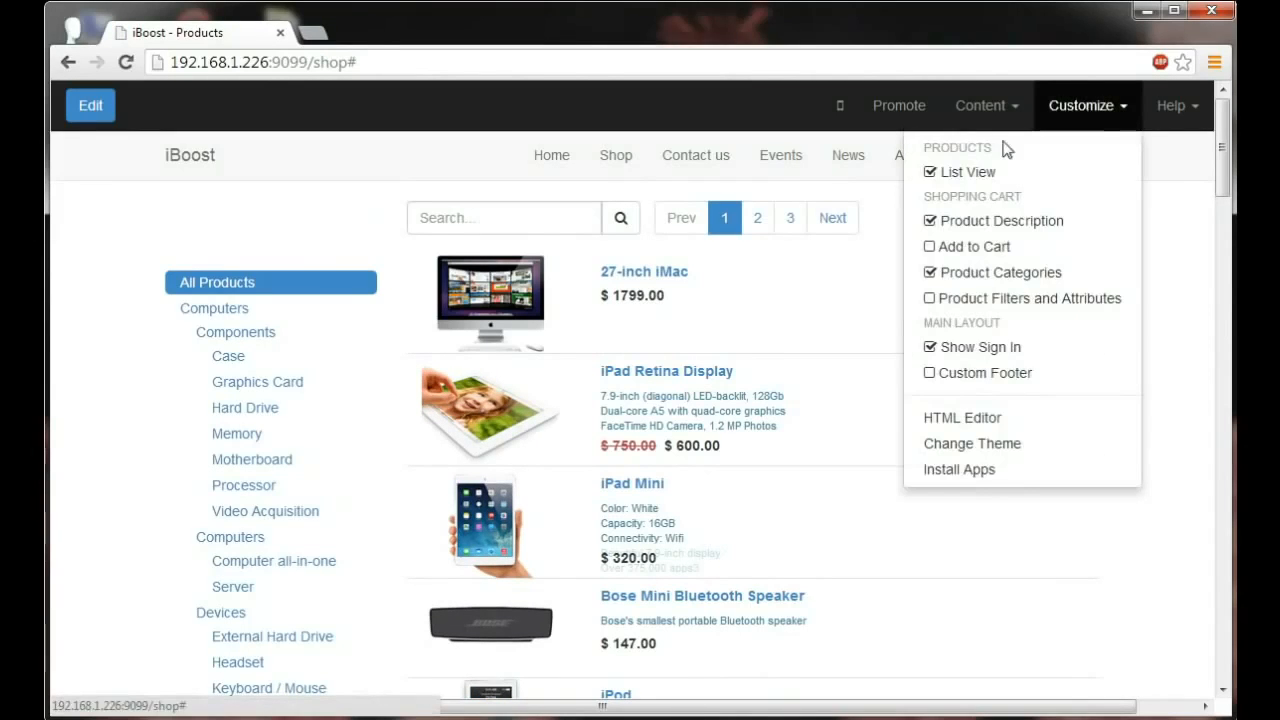
click(966, 176)
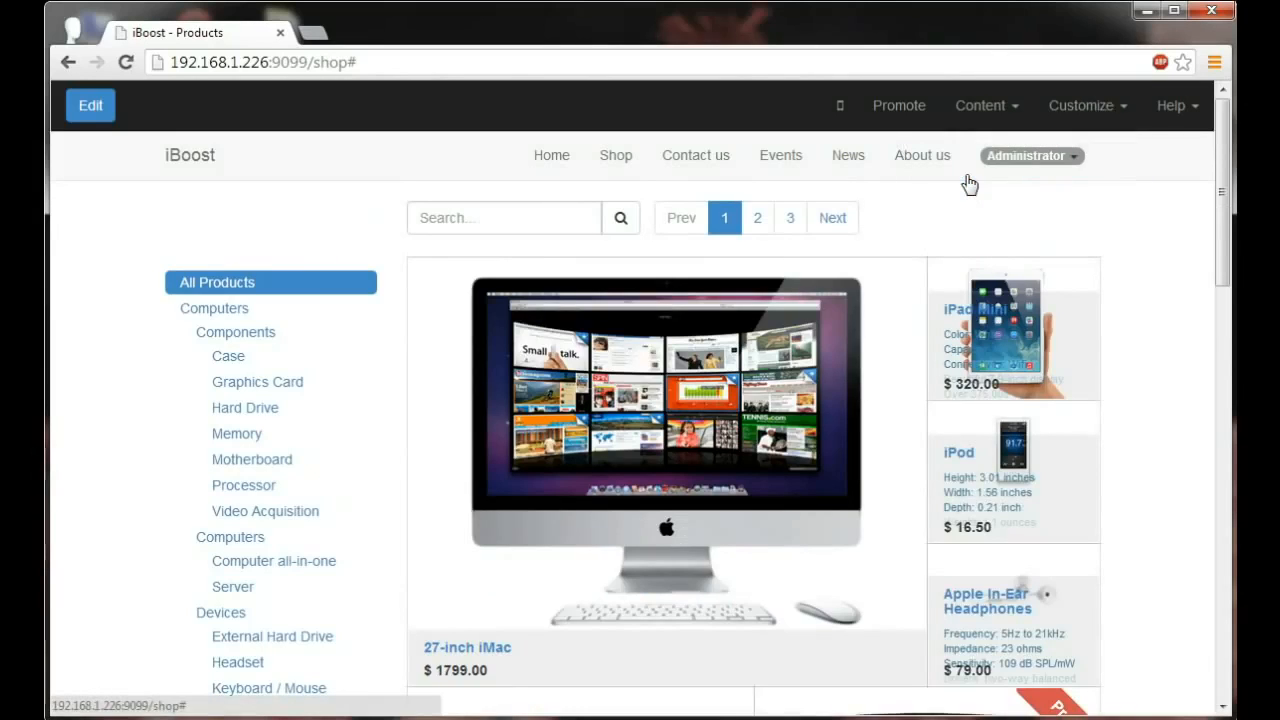
Open the 27-inch iMac product page from the shop and add one to the cart
scroll(950, 205, down, 1)
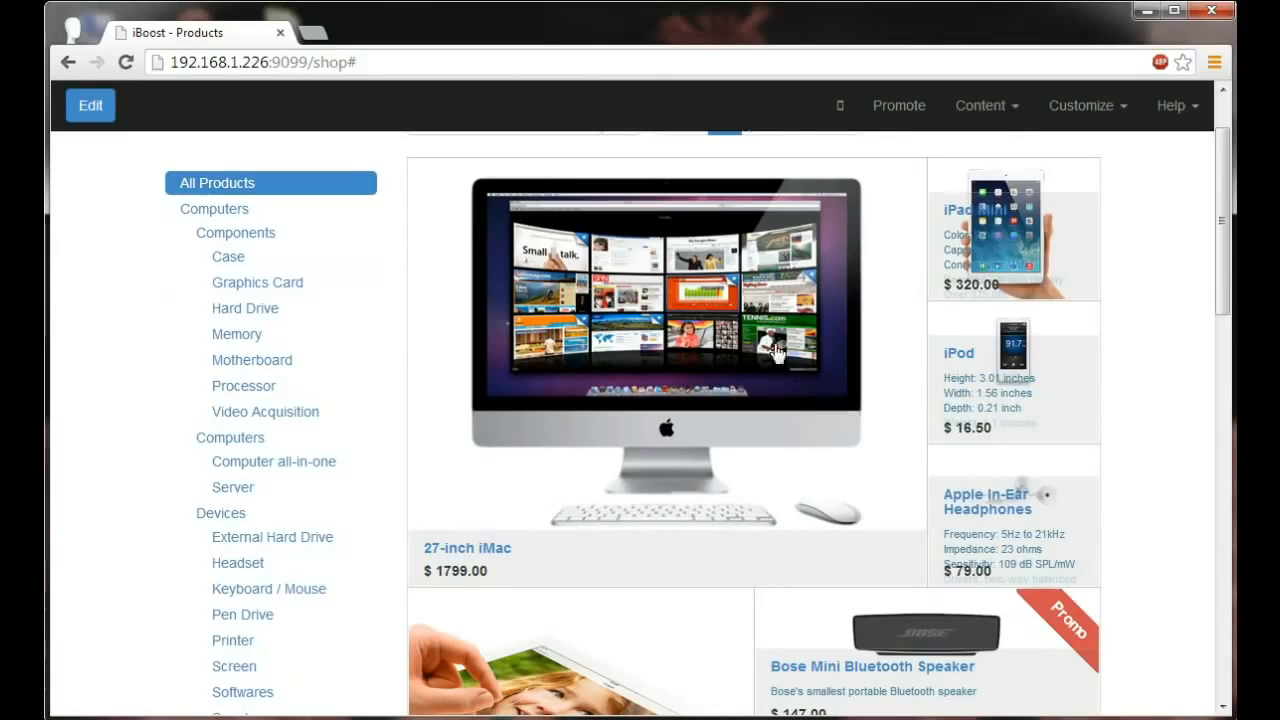
click(752, 322)
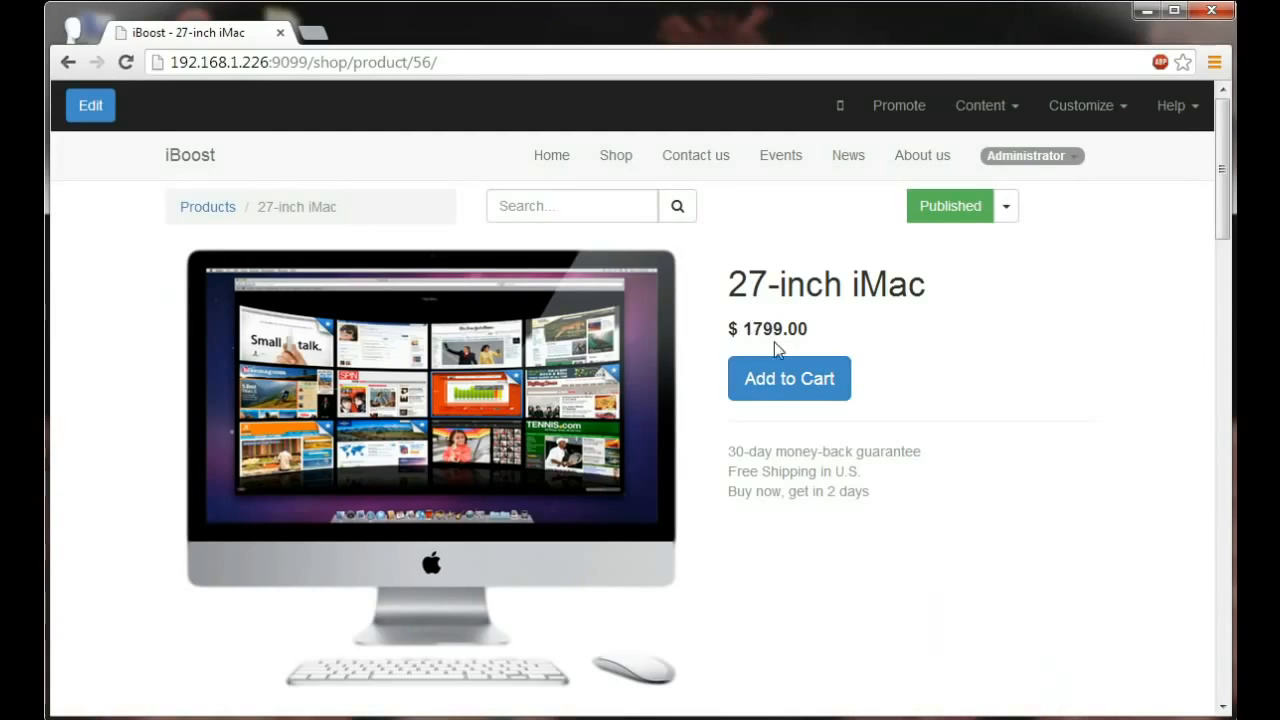
click(785, 380)
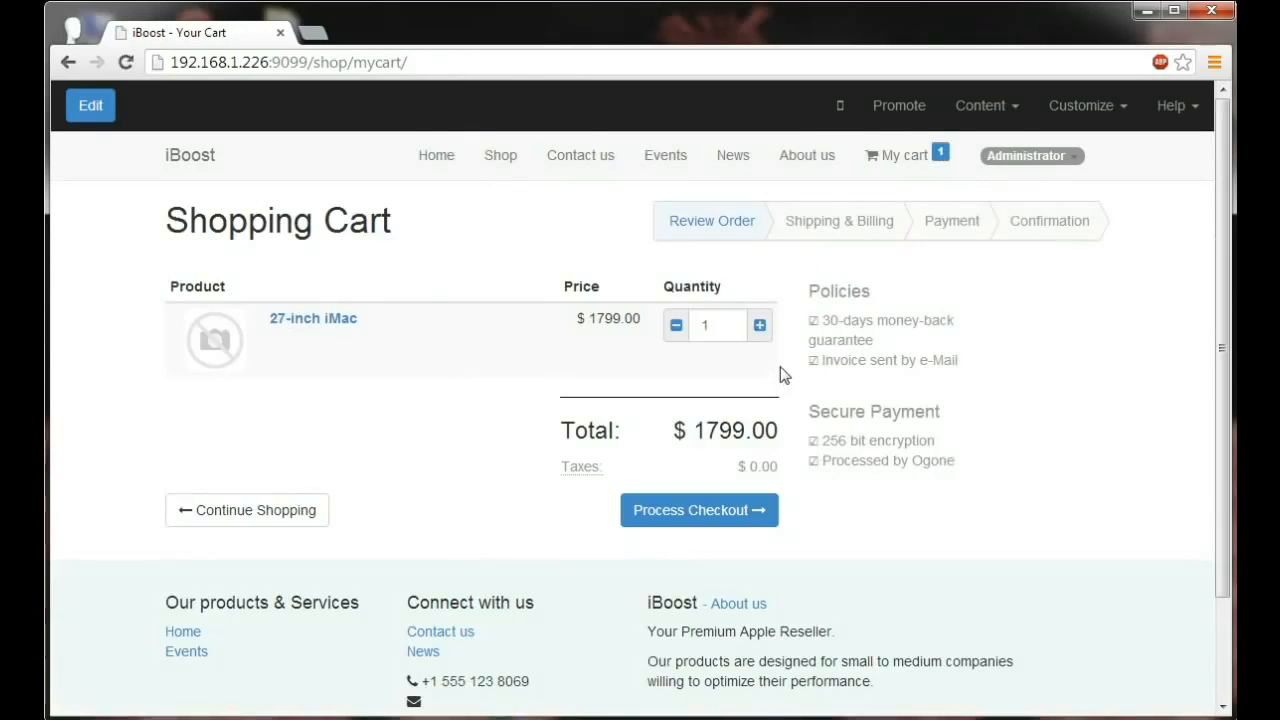
Increase the quantity of the 27-inch iMac in the shopping cart to 7
click(760, 326)
click(760, 326)
click(760, 326)
click(760, 326)
click(760, 326)
click(760, 326)
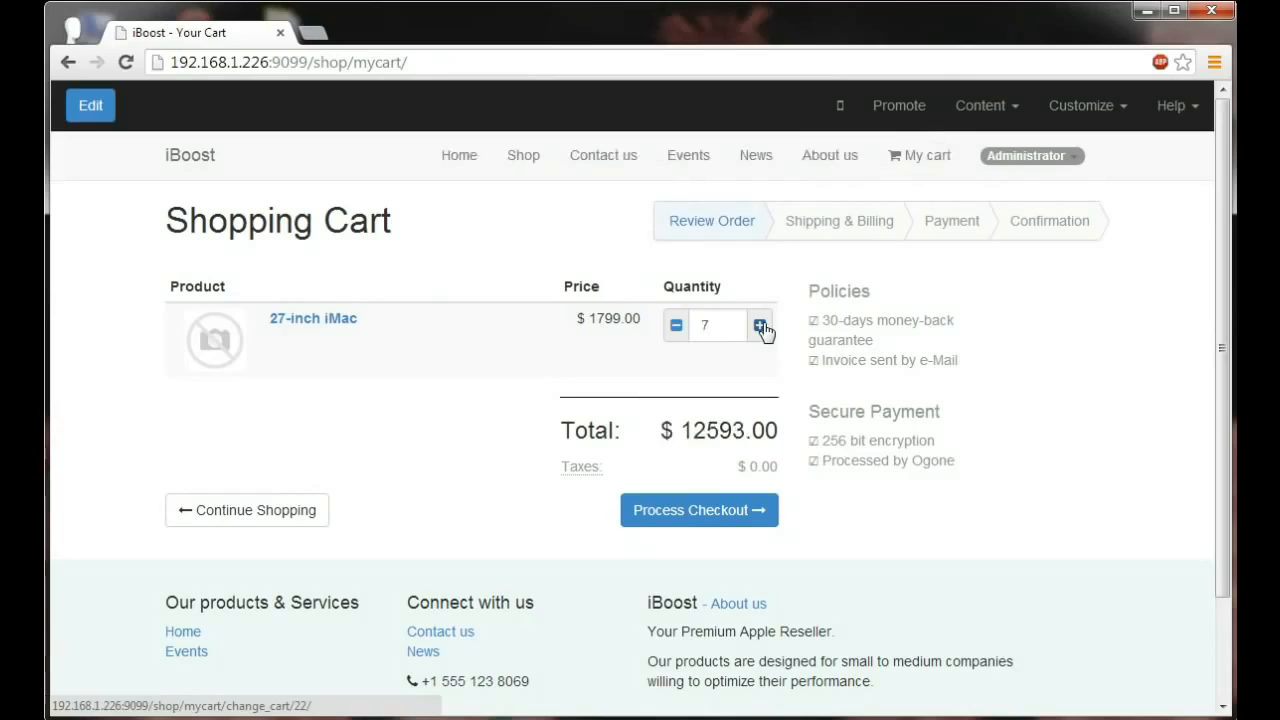